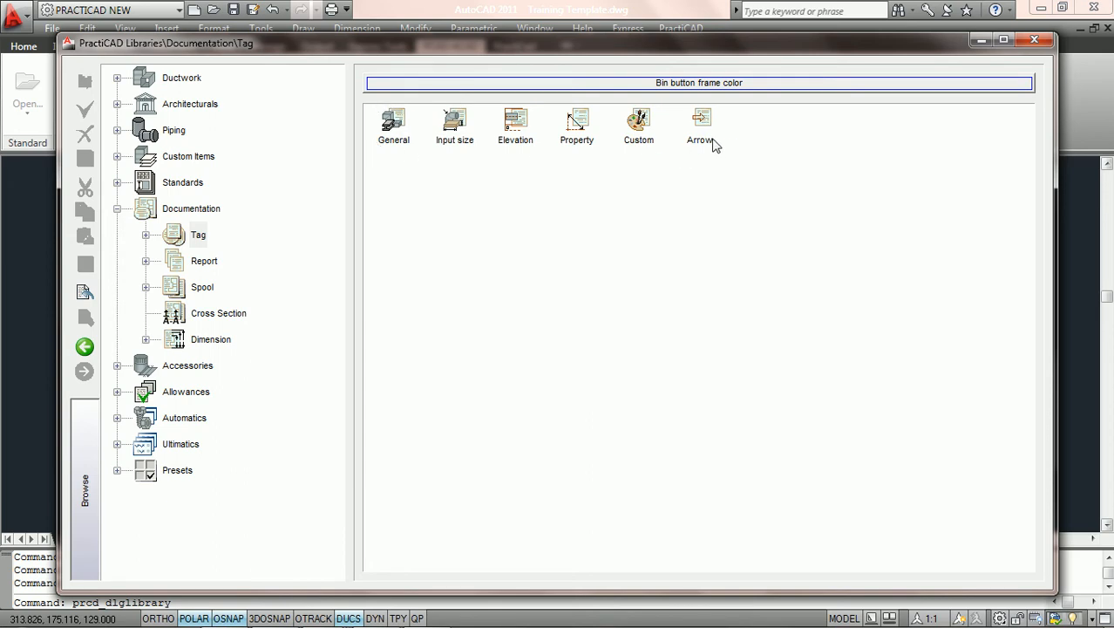
Step: Expand the documentation Tag library and view the settings of the general and size sample tags
{"action": "left_click", "coordinate": [145, 235]}
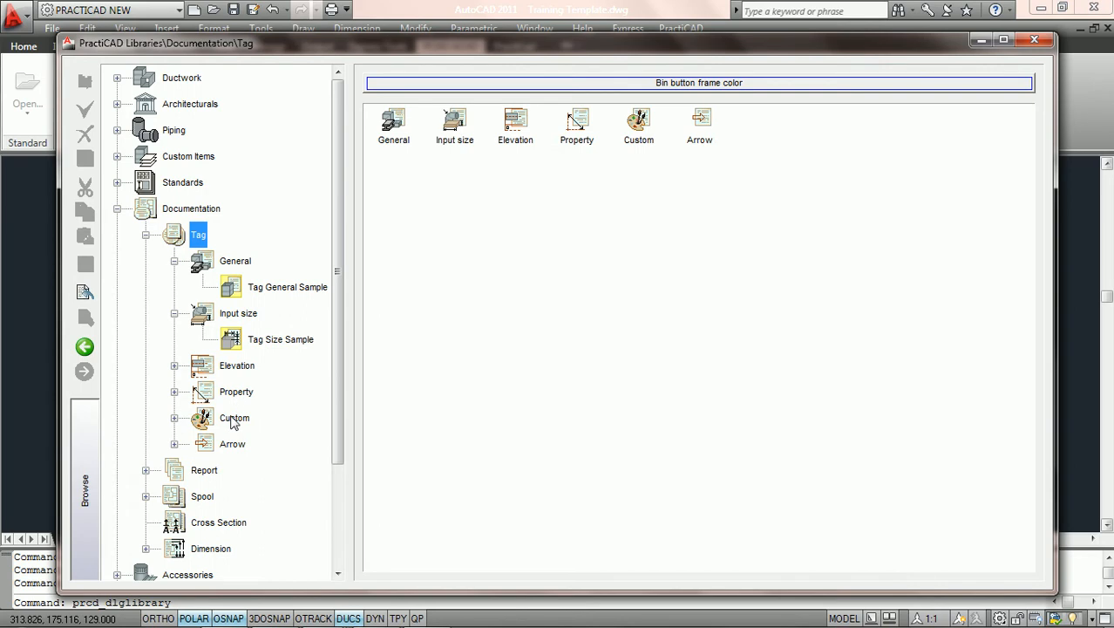
{"action": "left_click", "coordinate": [266, 289]}
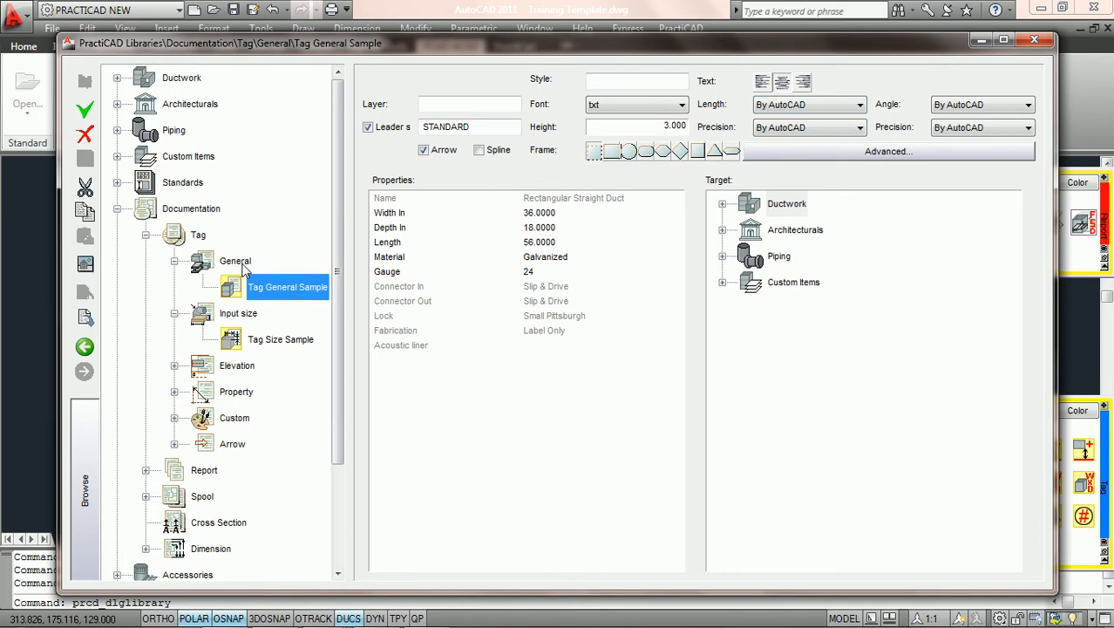
{"action": "left_click", "coordinate": [290, 342]}
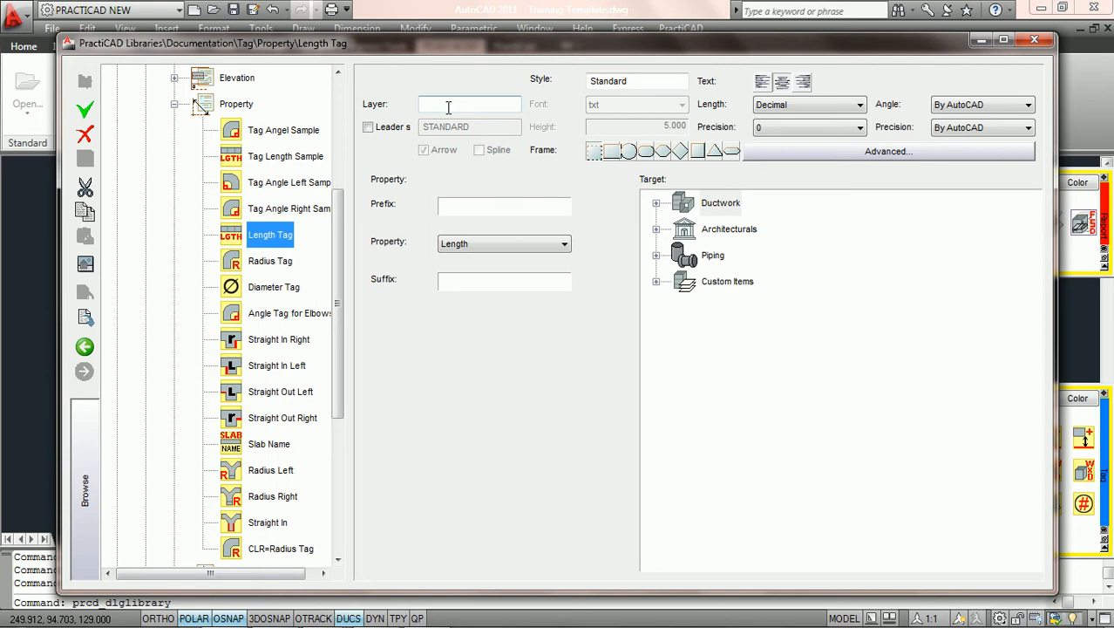
Step: Look through the library's Presets branch and the Length Tag's layer setting, and close the library
{"action": "left_click_drag", "start_coordinate": [342, 228], "coordinate": [348, 360]}
{"action": "left_click", "coordinate": [117, 548]}
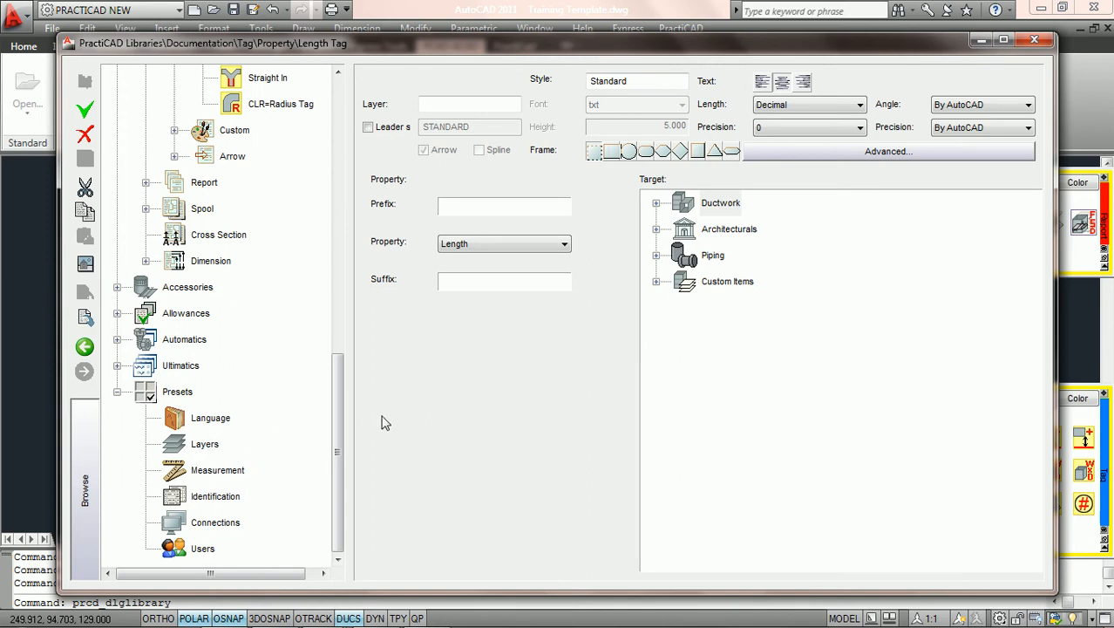
{"action": "left_click_drag", "start_coordinate": [339, 431], "coordinate": [363, 259]}
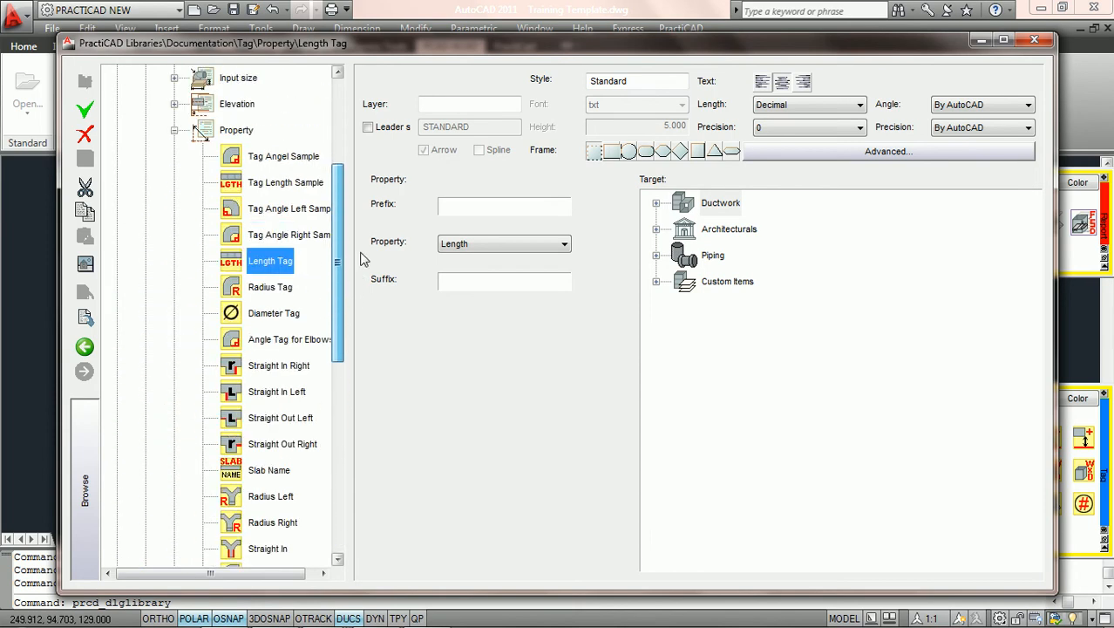
{"action": "left_click", "coordinate": [443, 105]}
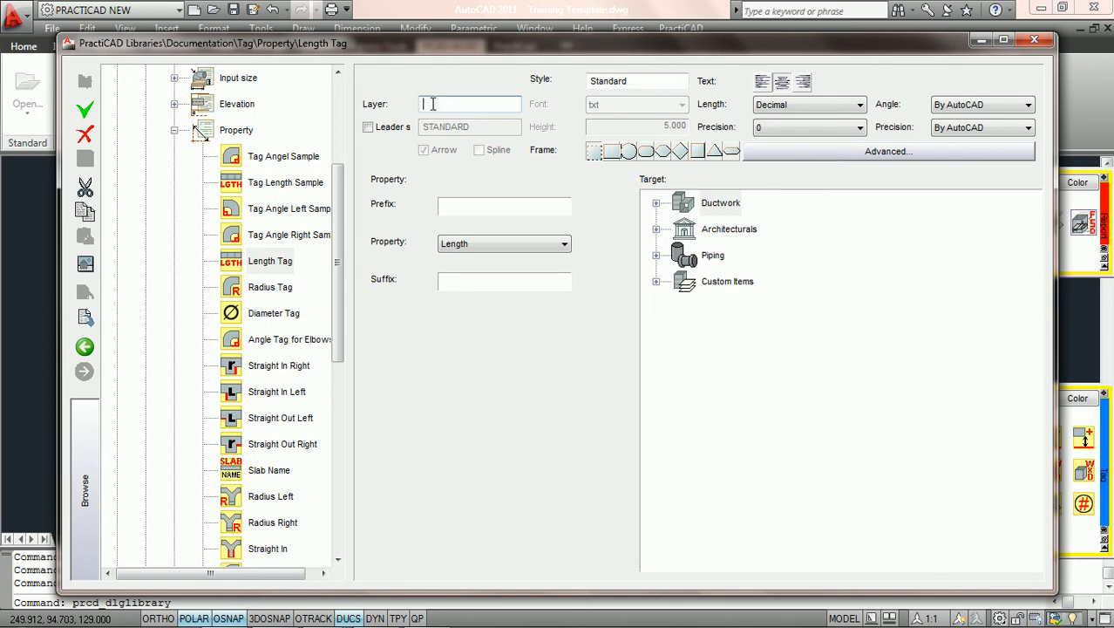
{"action": "left_click", "coordinate": [1035, 41]}
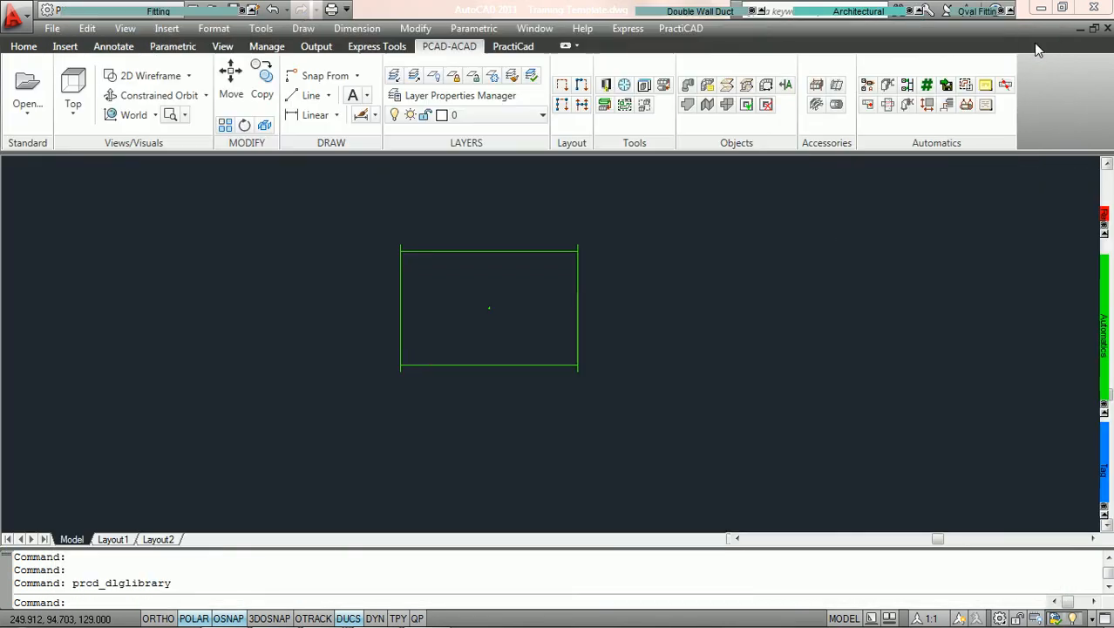
Step: Place a length tag inside the upper half of the straight duct and check which layer the tag is on
{"action": "left_click", "coordinate": [534, 252]}
{"action": "mouse_move", "coordinate": [578, 13]}
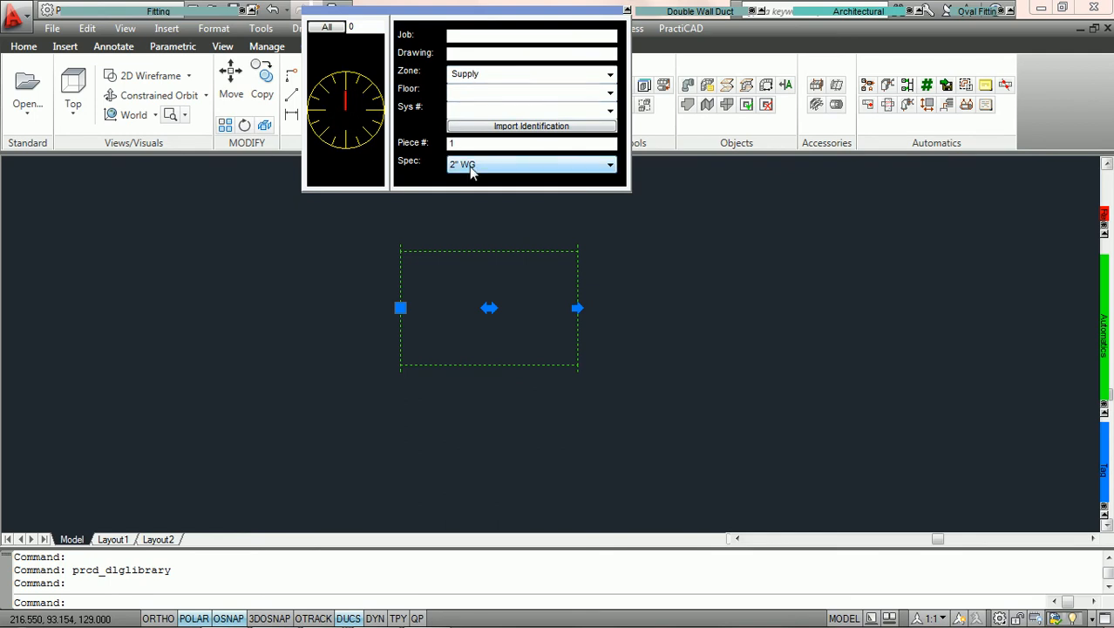
{"action": "mouse_move", "coordinate": [1105, 462]}
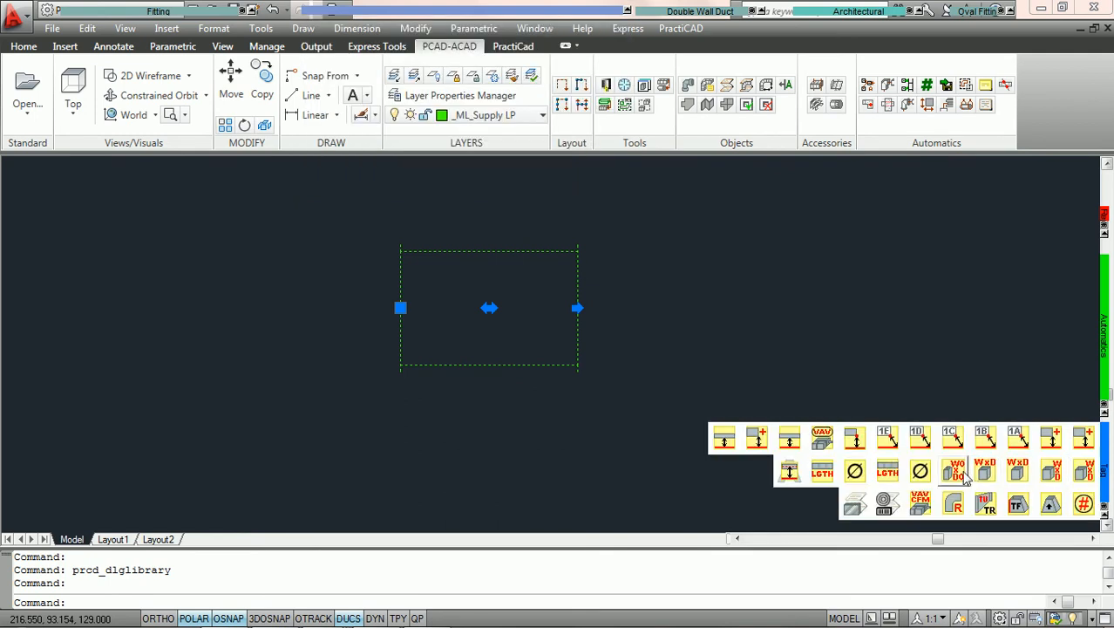
{"action": "left_click", "coordinate": [893, 474]}
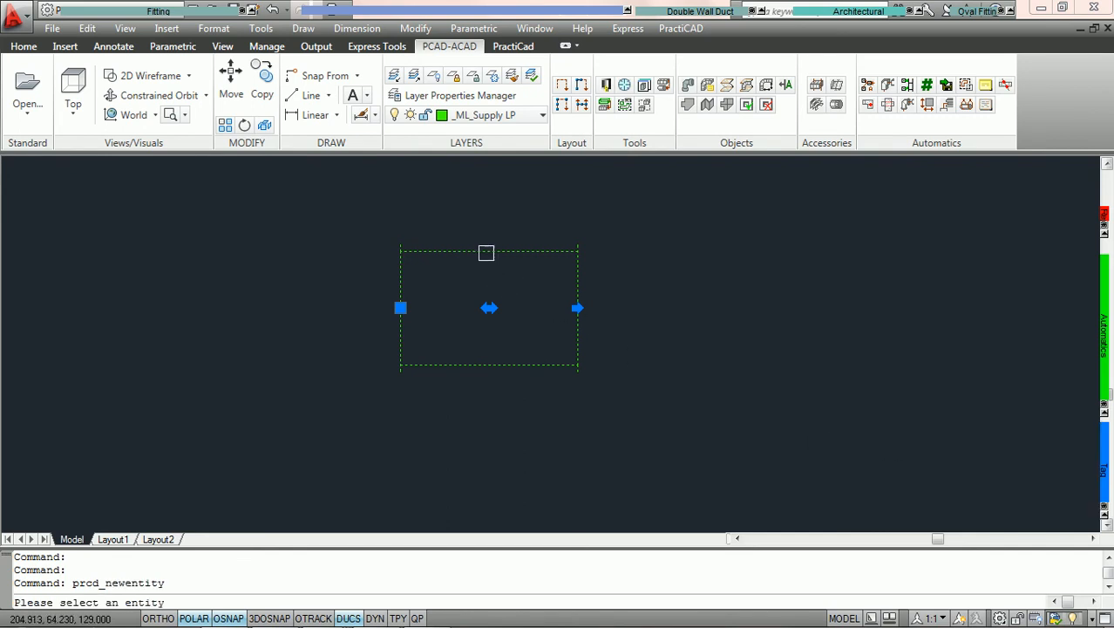
{"action": "left_click", "coordinate": [490, 254]}
{"action": "scroll", "coordinate": [473, 277], "scroll_direction": "up", "scroll_amount": 3}
{"action": "left_click", "coordinate": [473, 279]}
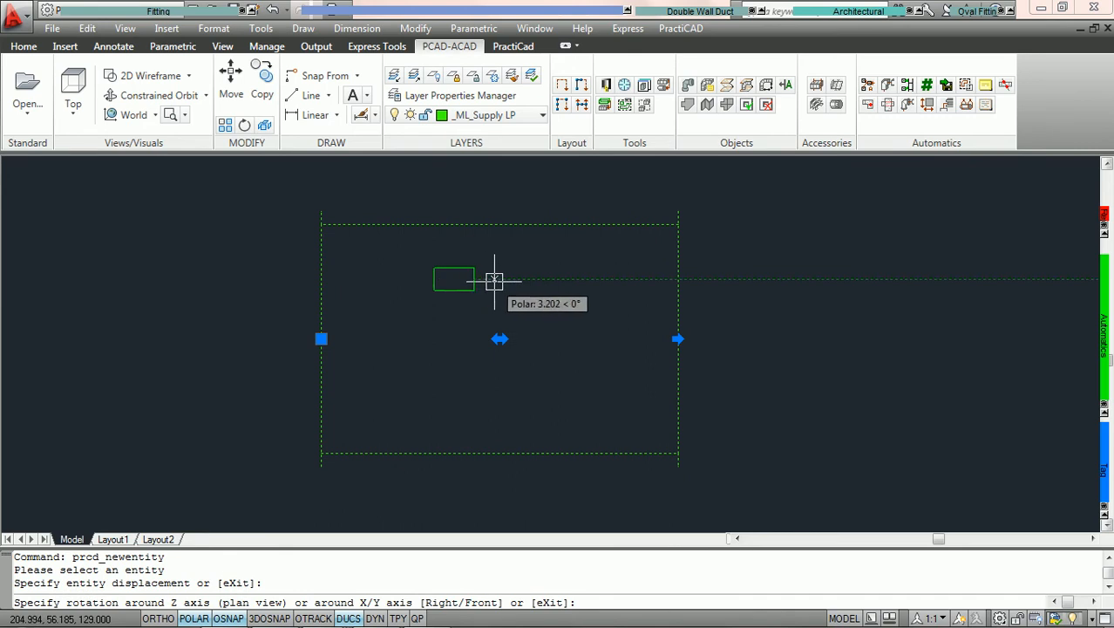
{"action": "left_click", "coordinate": [492, 281]}
{"action": "scroll", "coordinate": [443, 304], "scroll_direction": "up", "scroll_amount": 2}
{"action": "key", "text": "Escape"}
{"action": "key", "text": "Escape"}
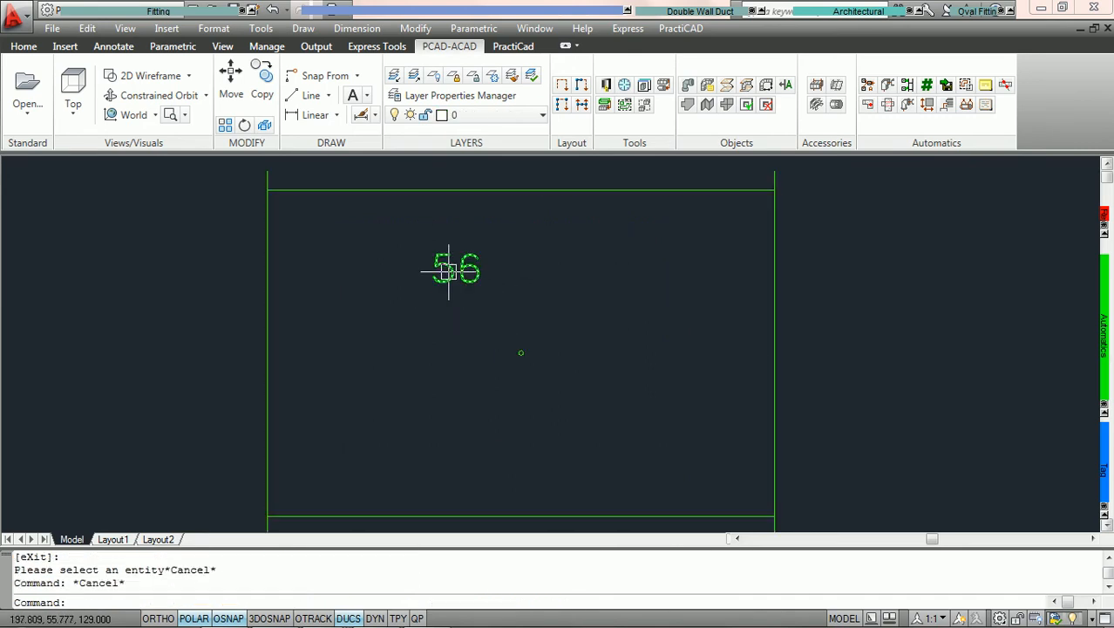
{"action": "left_click", "coordinate": [453, 269]}
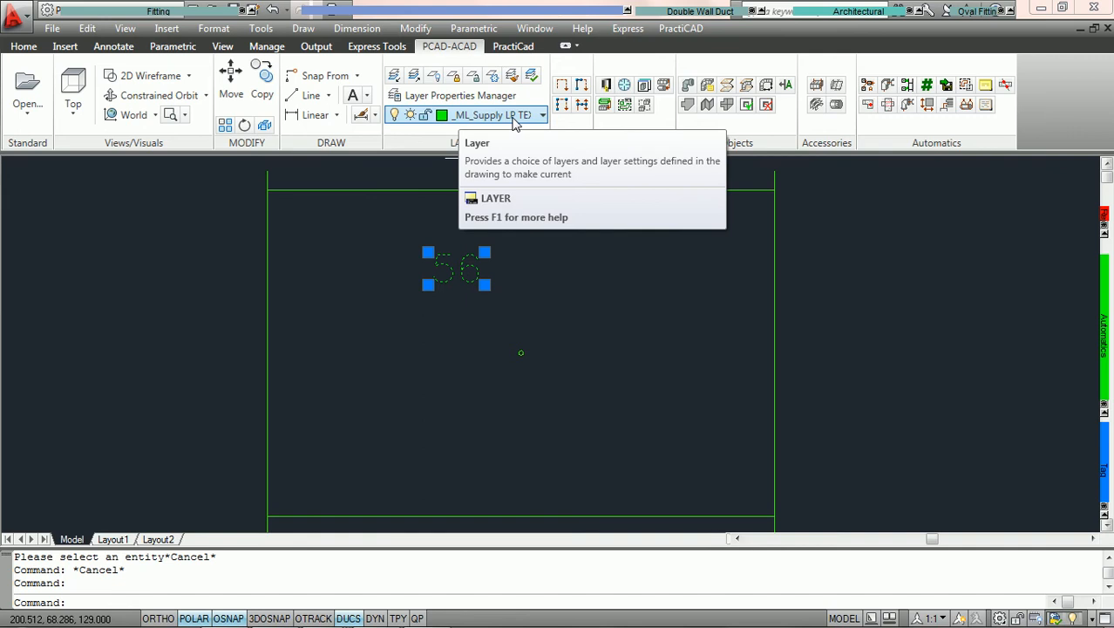
{"action": "key", "text": "Escape"}
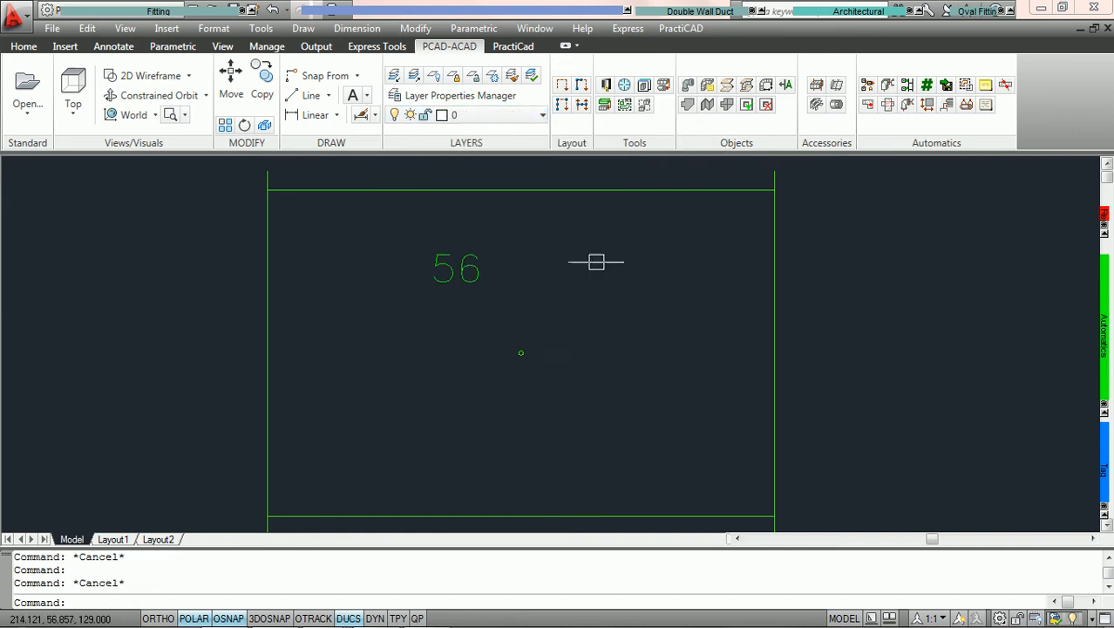
Step: Set the Length Tag's layer to PCAD LAYER in the library, save the tag and close the library
{"action": "left_click", "coordinate": [607, 85]}
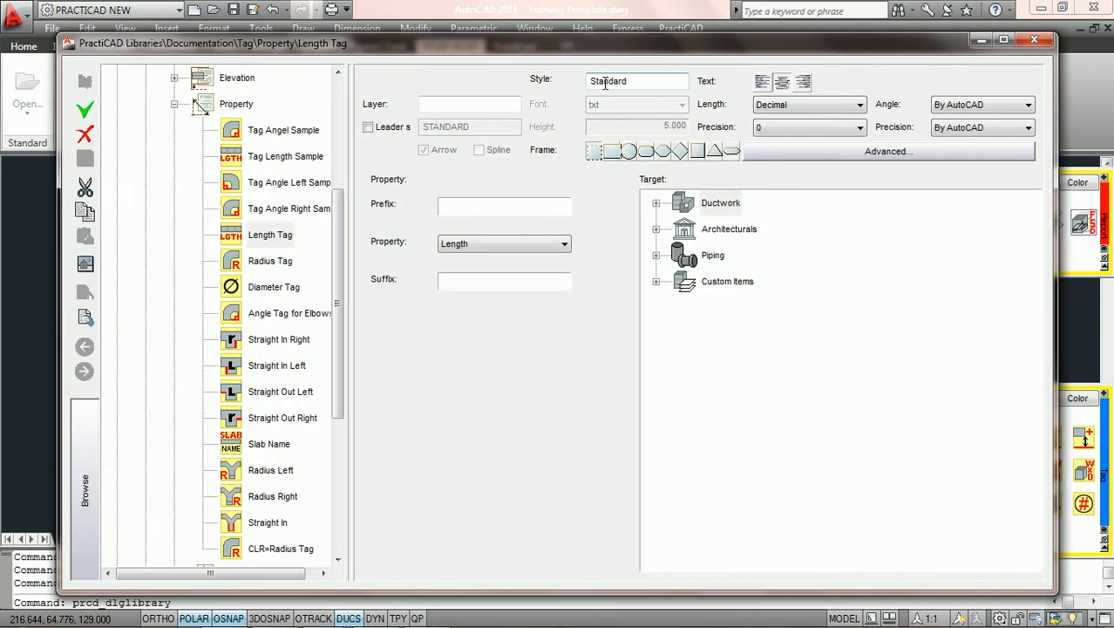
{"action": "left_click", "coordinate": [427, 103]}
{"action": "type", "text": "PCAD LAYER"}
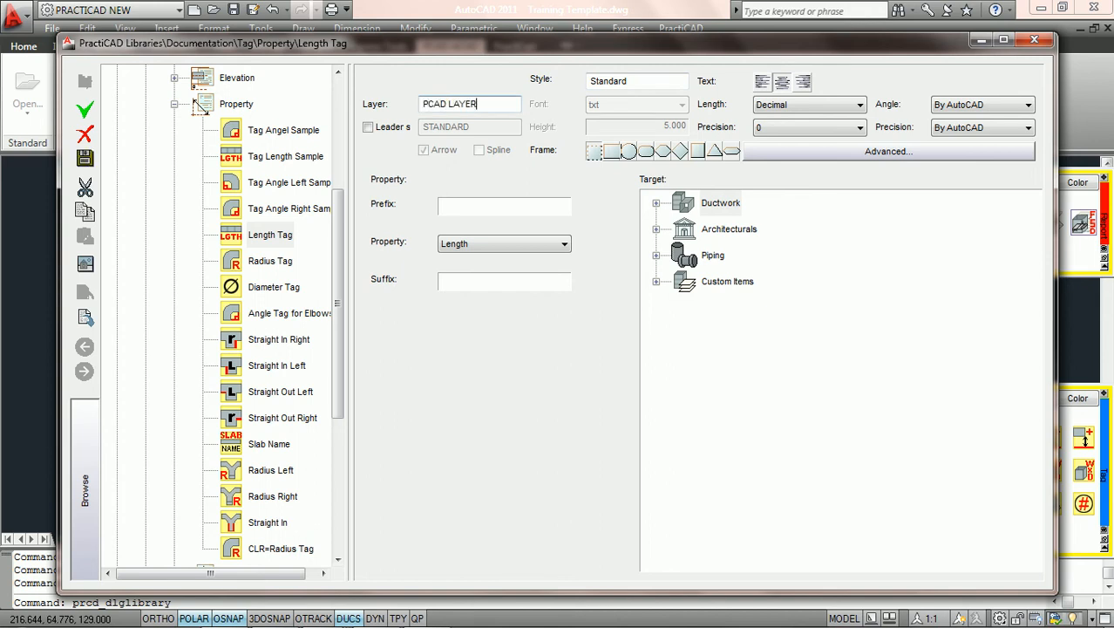
{"action": "left_click", "coordinate": [85, 158]}
{"action": "left_click", "coordinate": [1034, 39]}
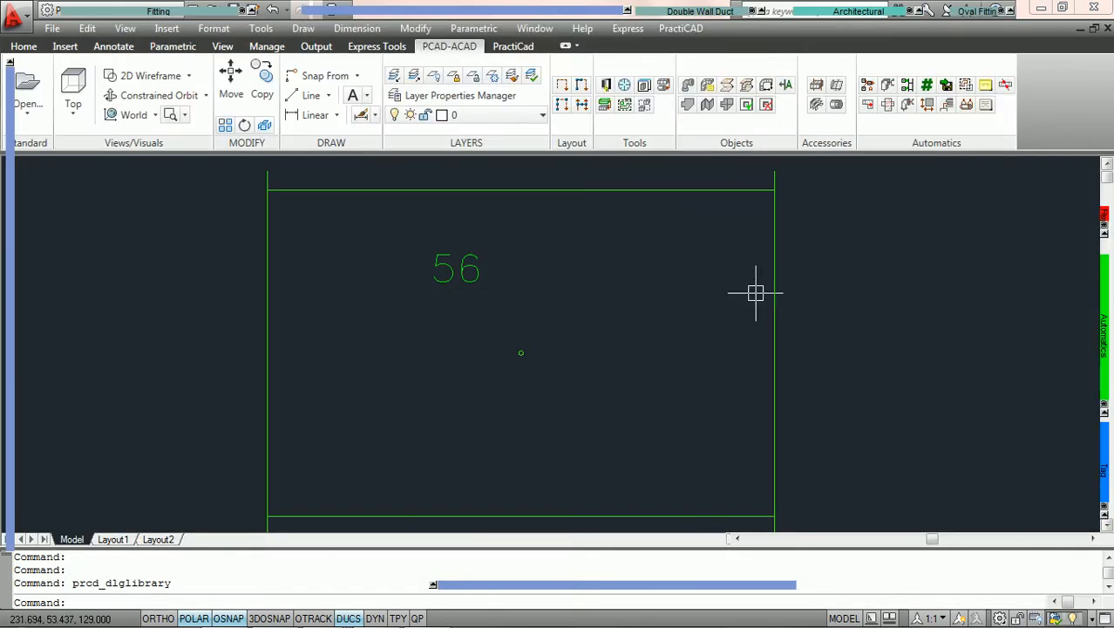
Step: Place a second length tag on the duct, to the right of the first one, and check its layer
{"action": "mouse_move", "coordinate": [1103, 504]}
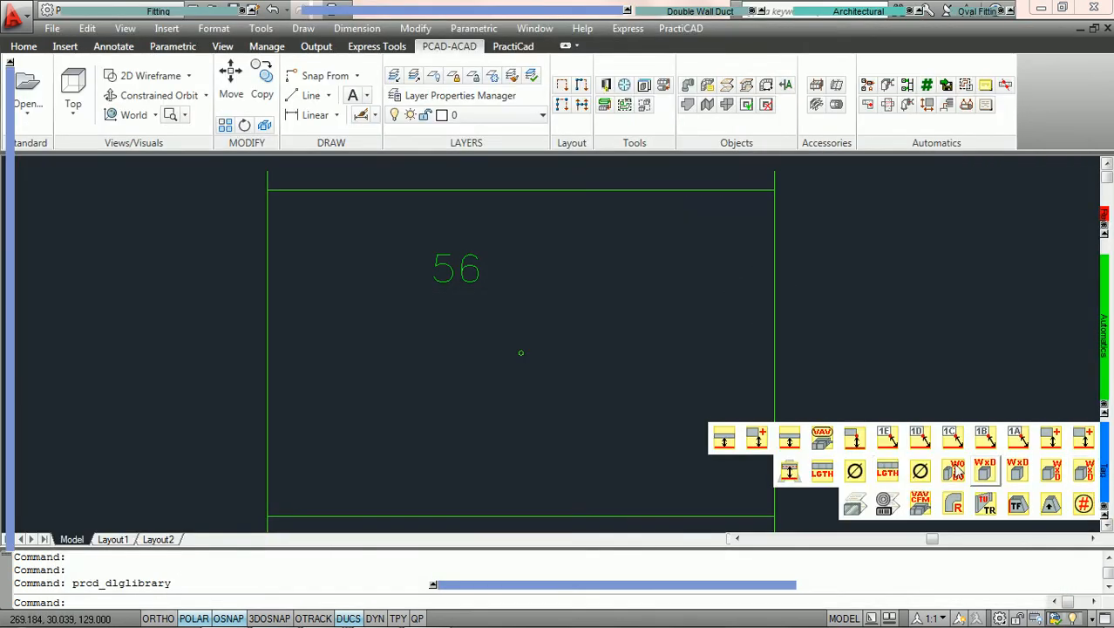
{"action": "left_click", "coordinate": [886, 476]}
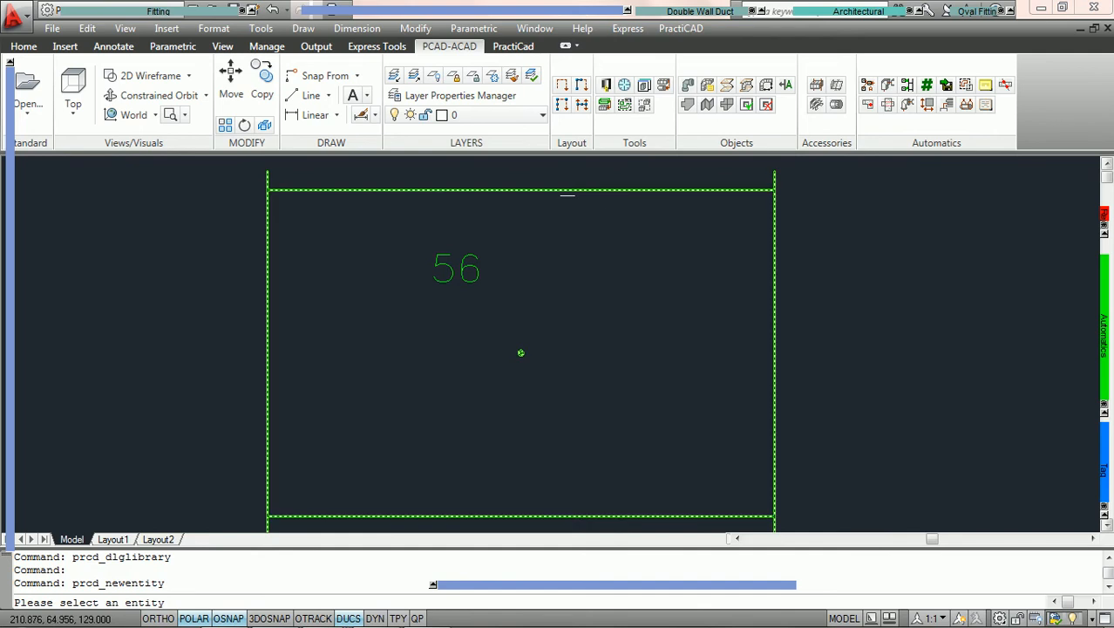
{"action": "left_click", "coordinate": [567, 189]}
{"action": "left_click", "coordinate": [592, 264]}
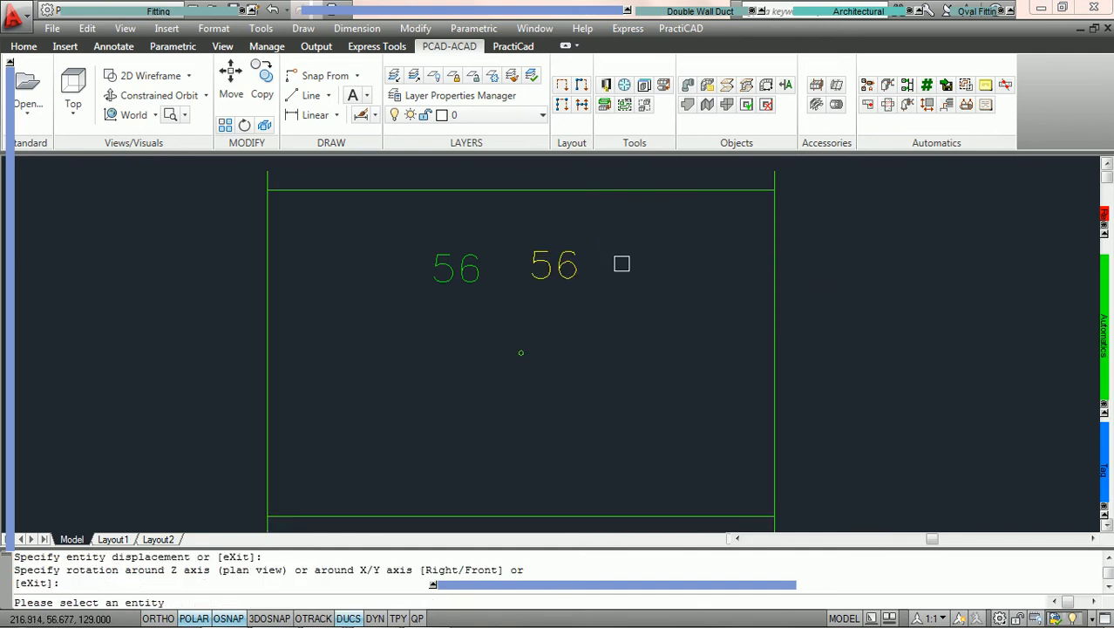
{"action": "key", "text": "Escape"}
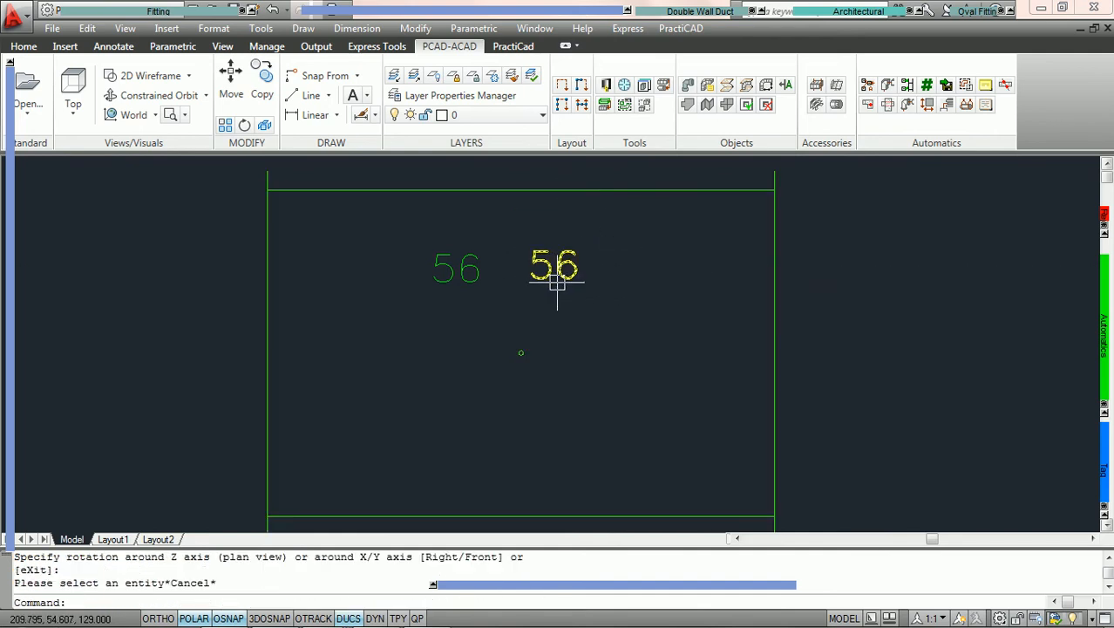
{"action": "left_click", "coordinate": [556, 281]}
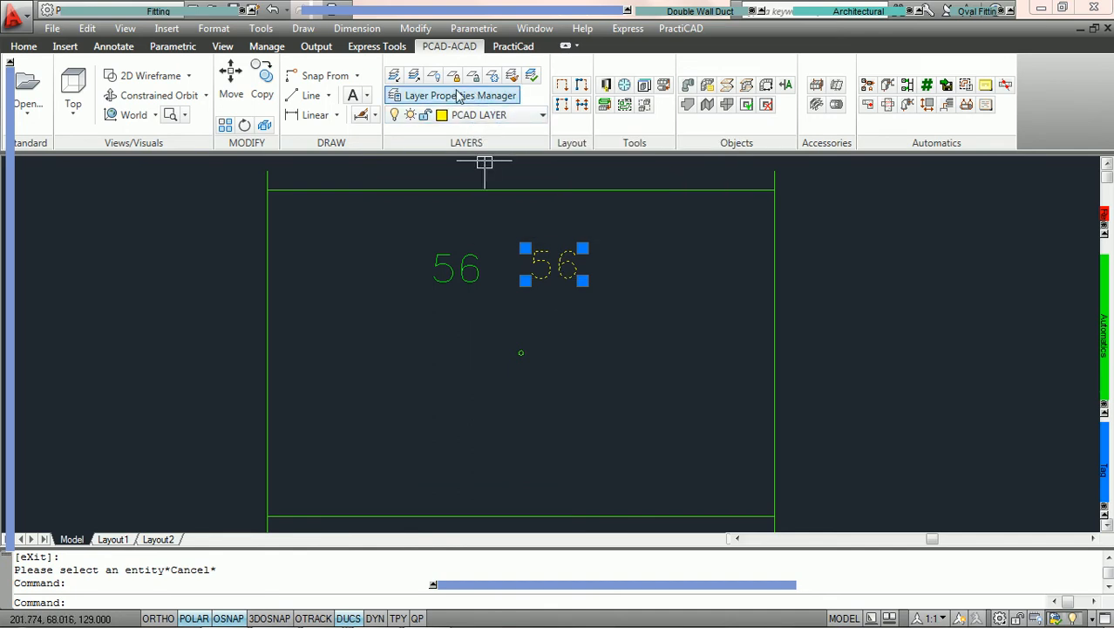
{"action": "key", "text": "Escape"}
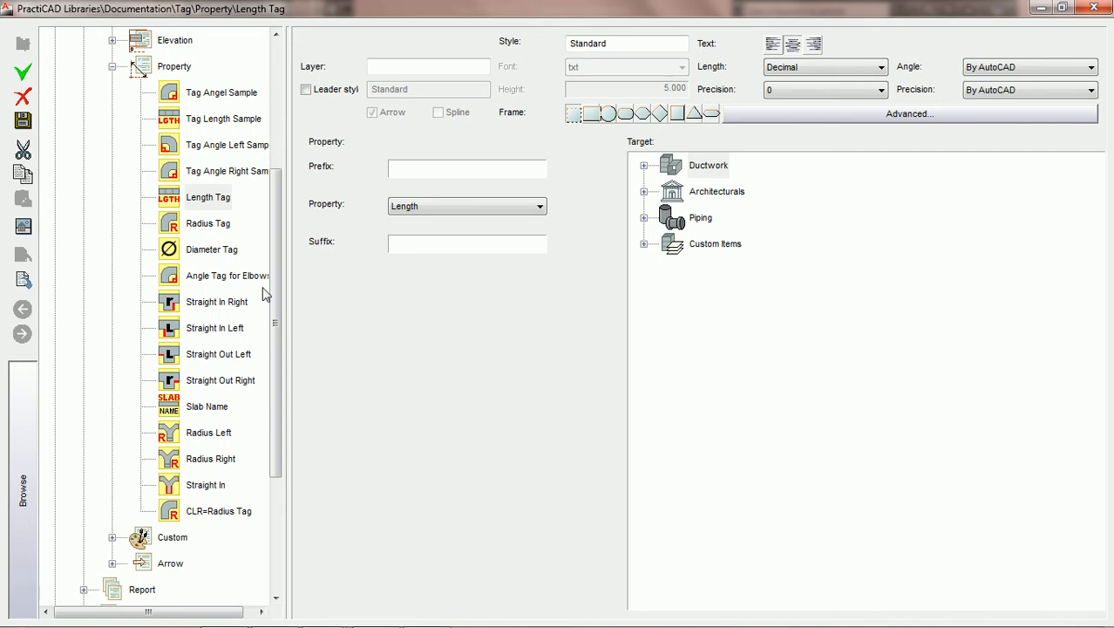
Step: Enable the Standard leader style with an arrow for the Length Tag, save it and close the library
{"action": "left_click", "coordinate": [28, 477]}
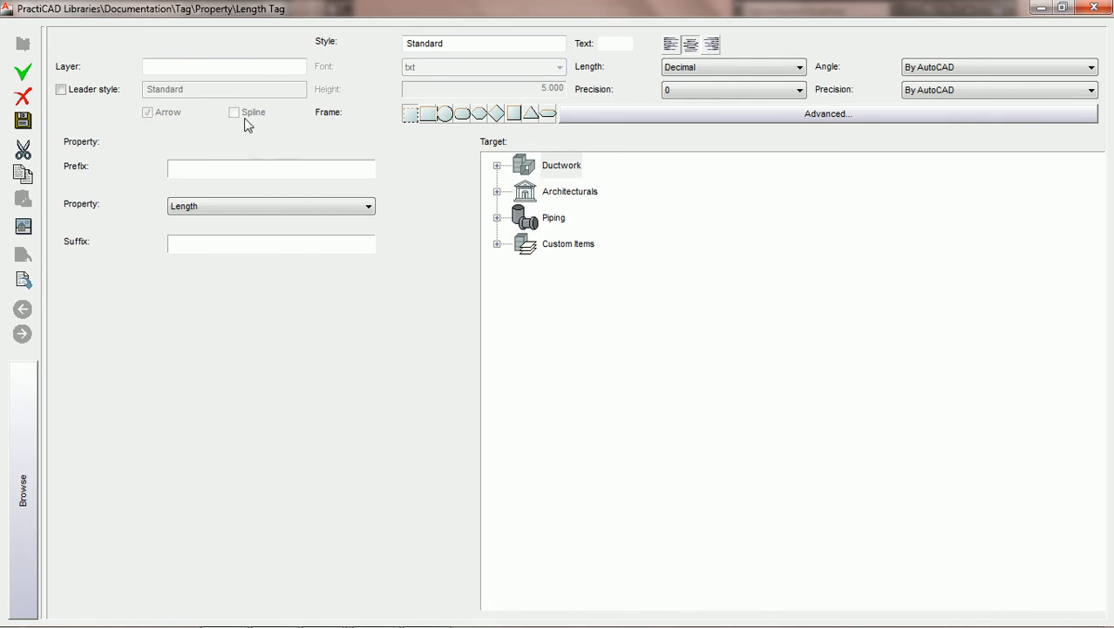
{"action": "left_click", "coordinate": [61, 90]}
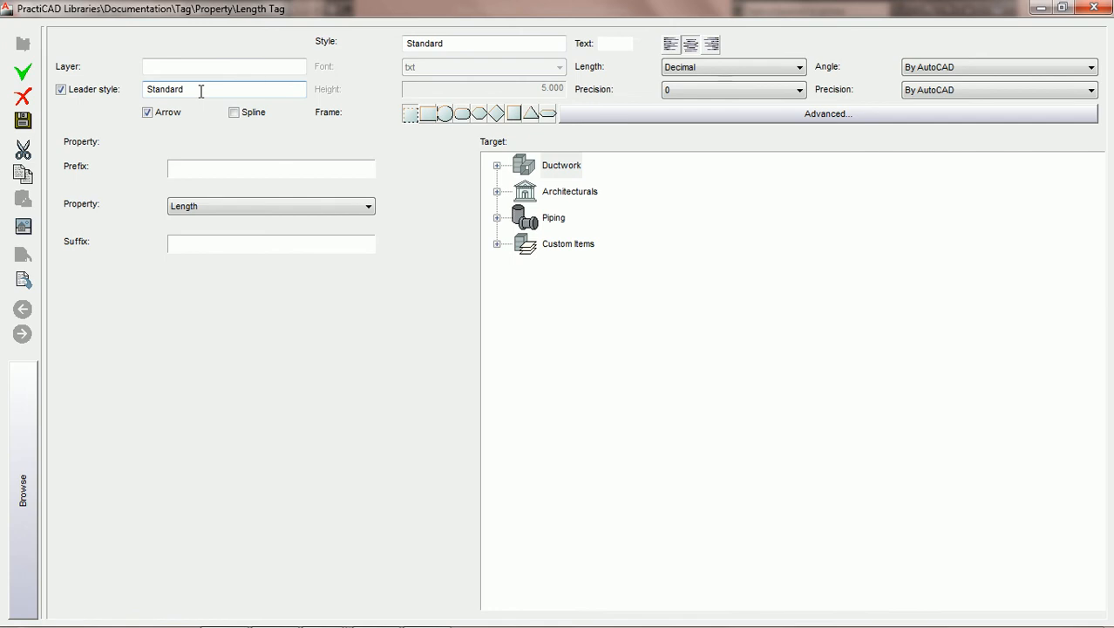
{"action": "double_click", "coordinate": [209, 89]}
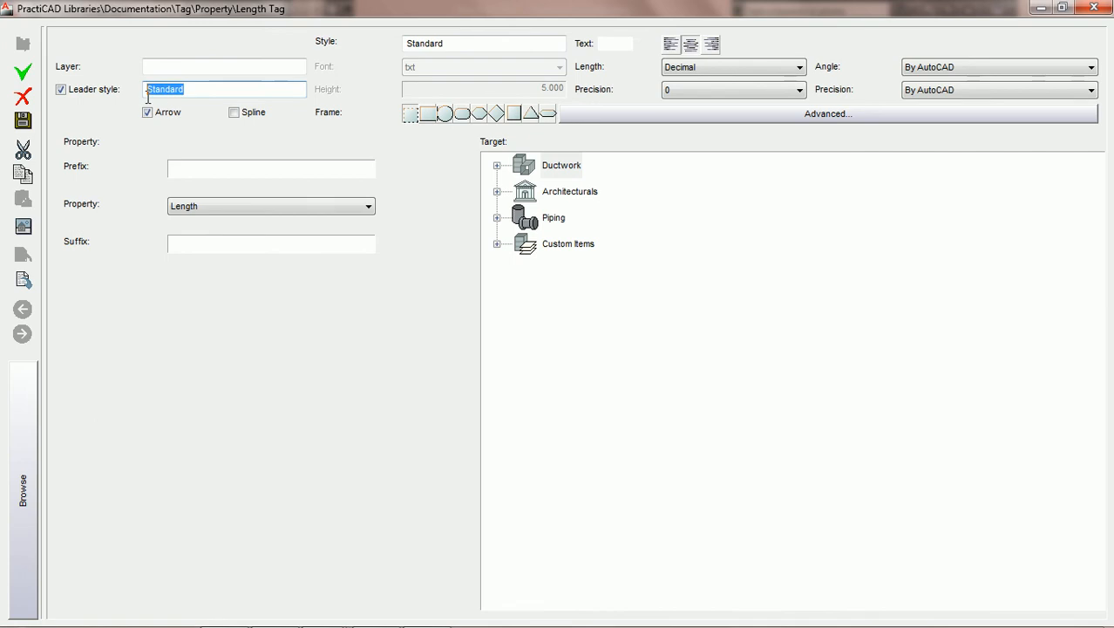
{"action": "left_click", "coordinate": [204, 92]}
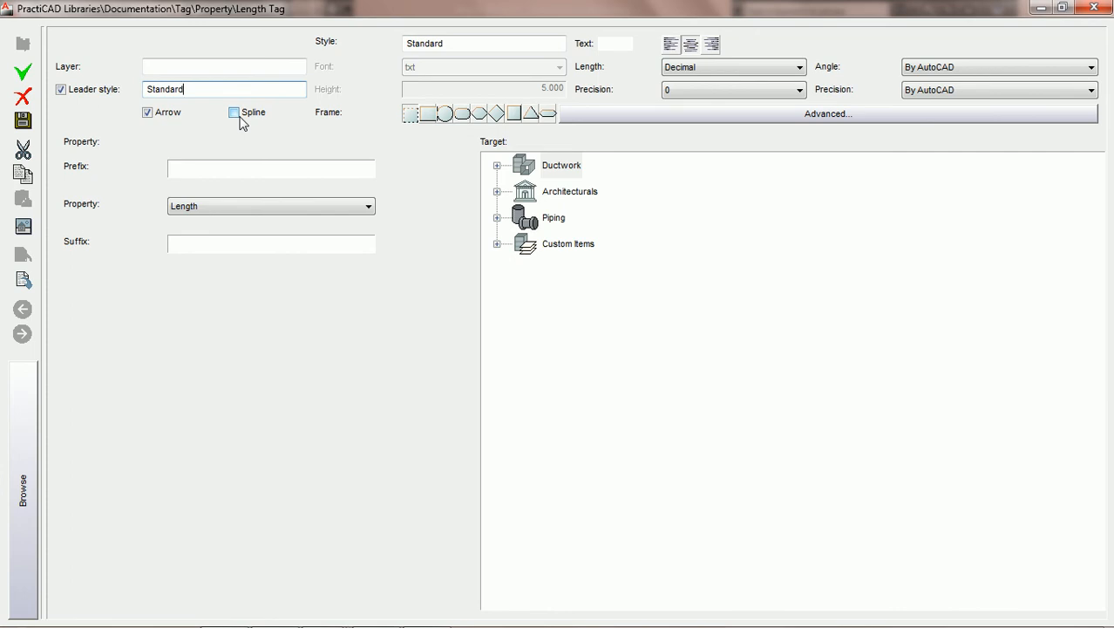
{"action": "left_click", "coordinate": [23, 120]}
{"action": "left_click", "coordinate": [1094, 7]}
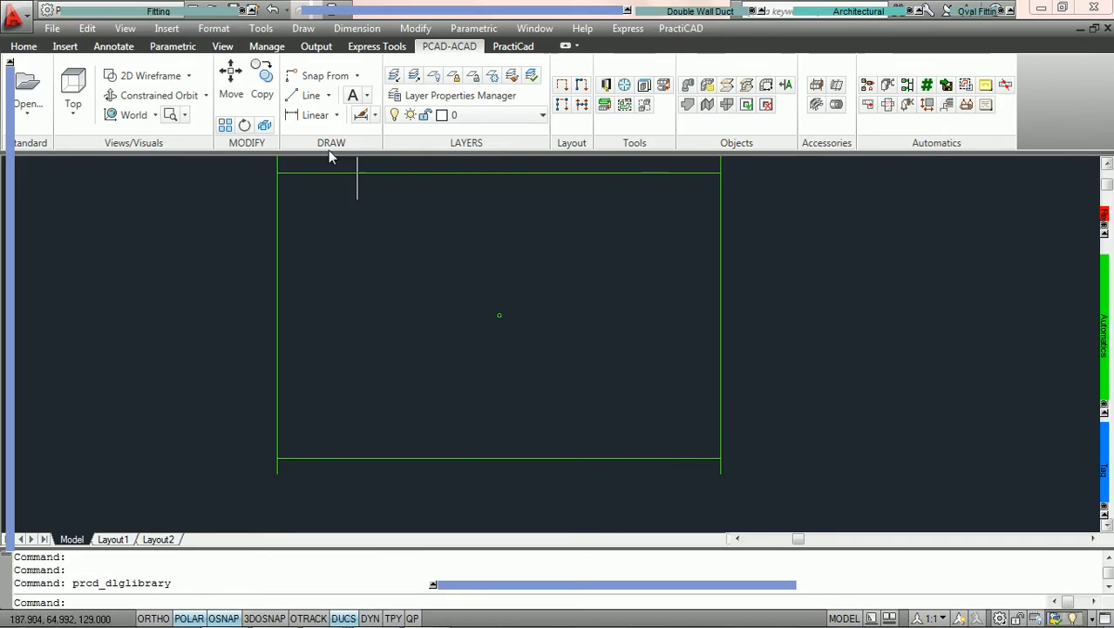
Step: Set the arrow size of the Standard dimension style to 8 and close the style manager
{"action": "left_click", "coordinate": [214, 29]}
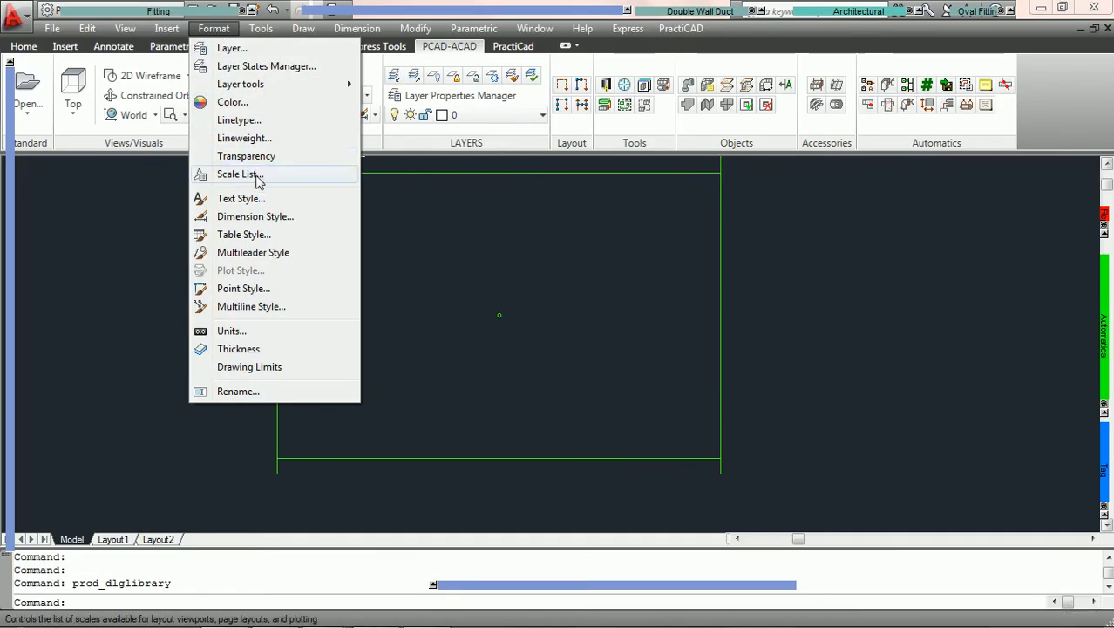
{"action": "left_click", "coordinate": [253, 217]}
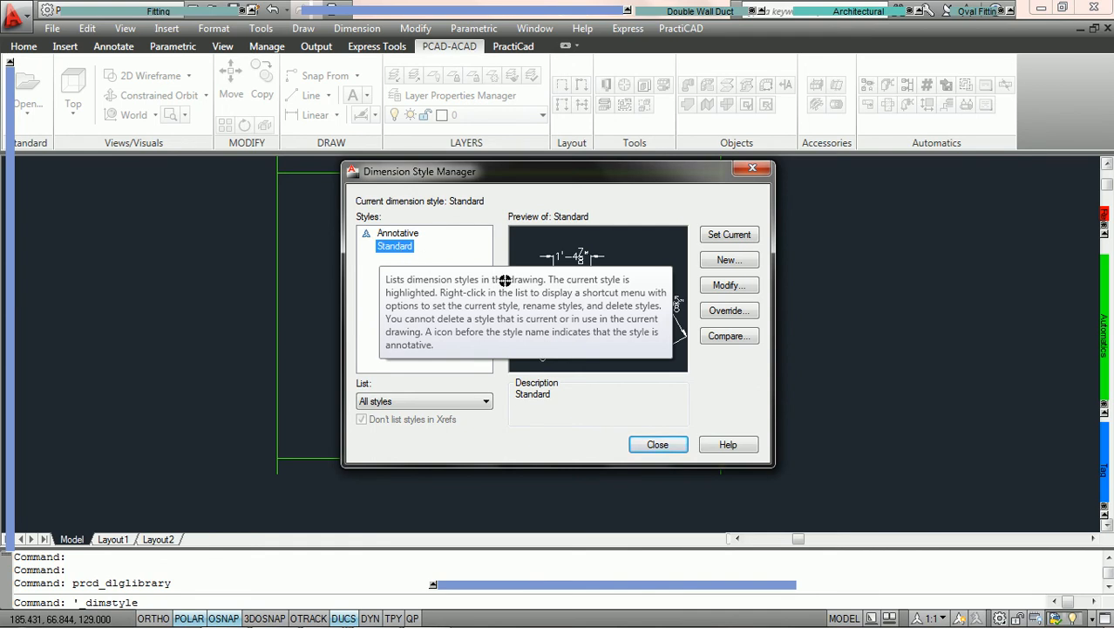
{"action": "left_click", "coordinate": [728, 286]}
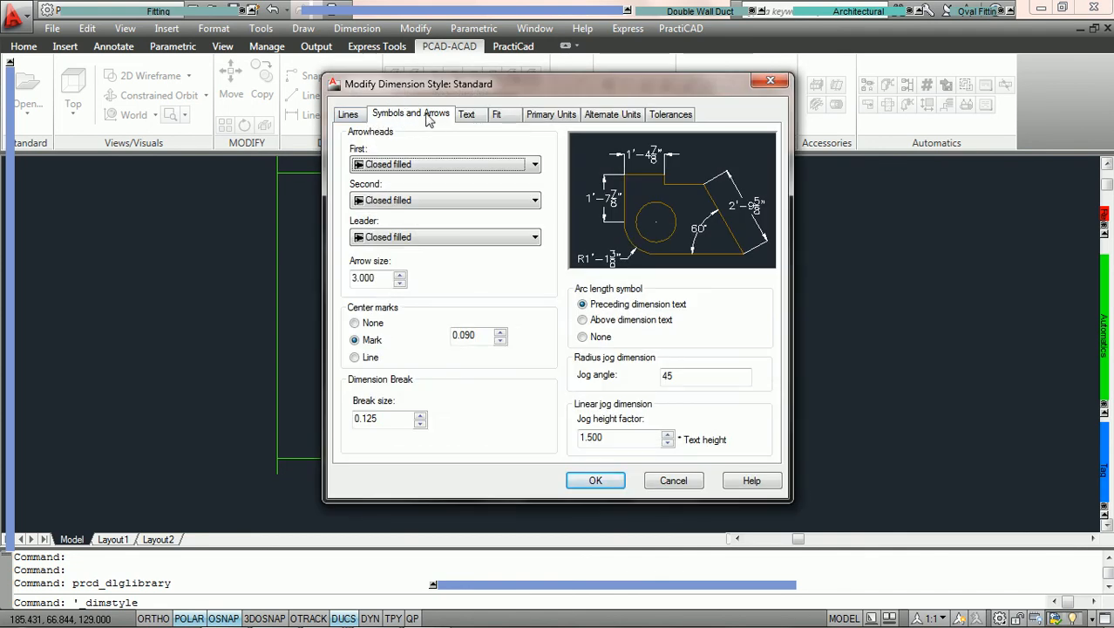
{"action": "left_click_drag", "start_coordinate": [378, 278], "coordinate": [348, 279]}
{"action": "type", "text": "8"}
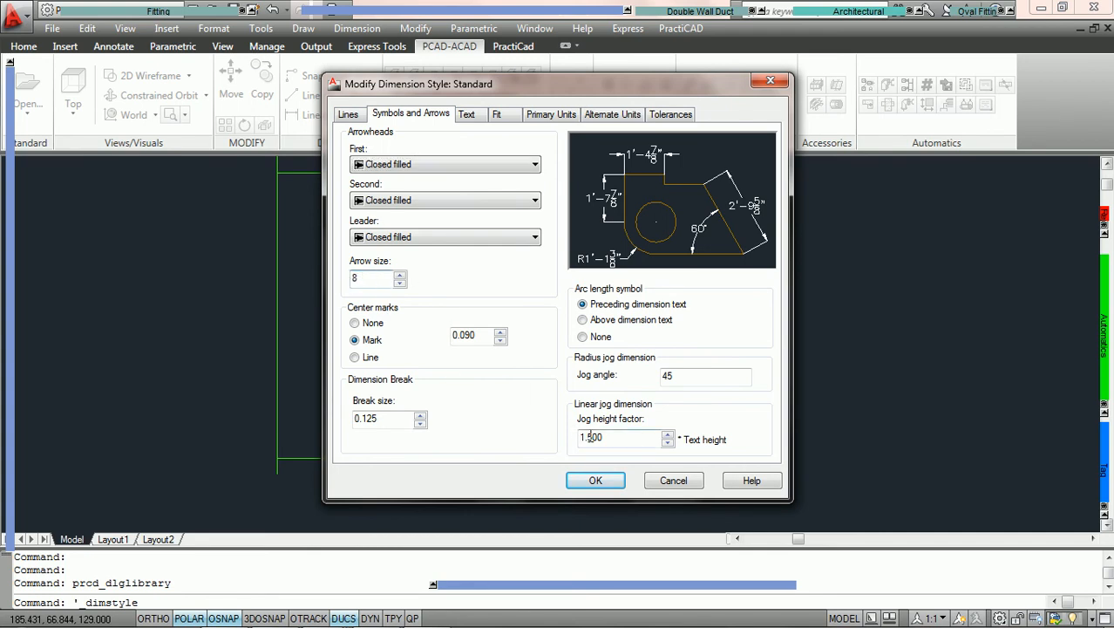
{"action": "left_click", "coordinate": [596, 480]}
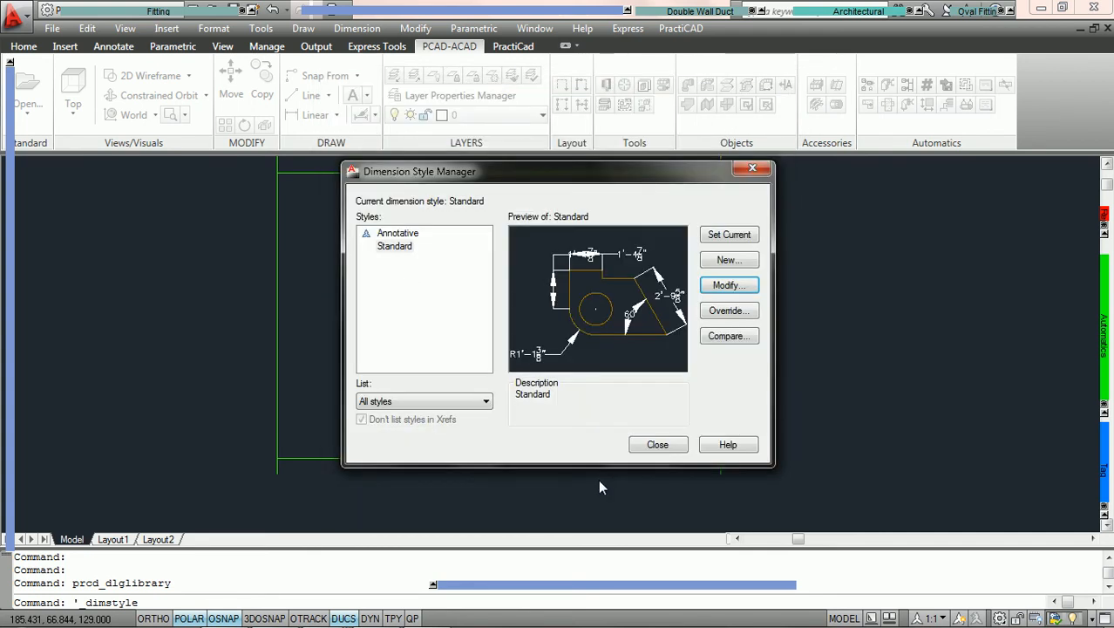
{"action": "left_click", "coordinate": [658, 446]}
Step: Place a length tag below the duct, with a bent arrow leader starting on the duct's lower edge and the text horizontal
{"action": "scroll", "coordinate": [645, 422], "scroll_direction": "down", "scroll_amount": 2}
{"action": "middle_click_drag", "start_coordinate": [647, 418], "coordinate": [540, 258]}
{"action": "mouse_move", "coordinate": [1107, 485]}
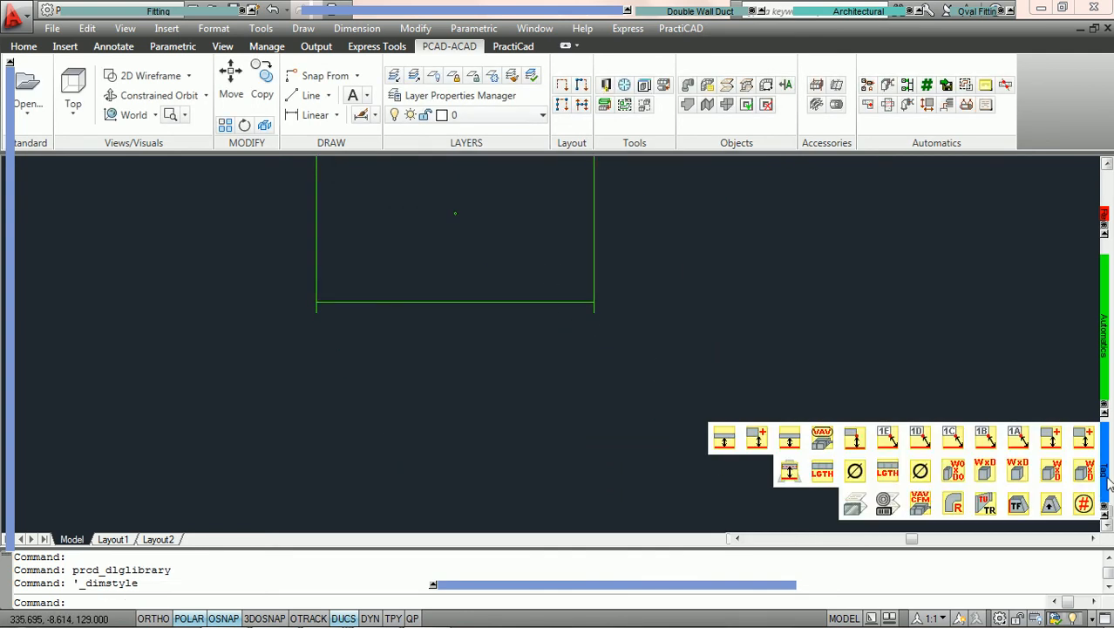
{"action": "left_click", "coordinate": [889, 473]}
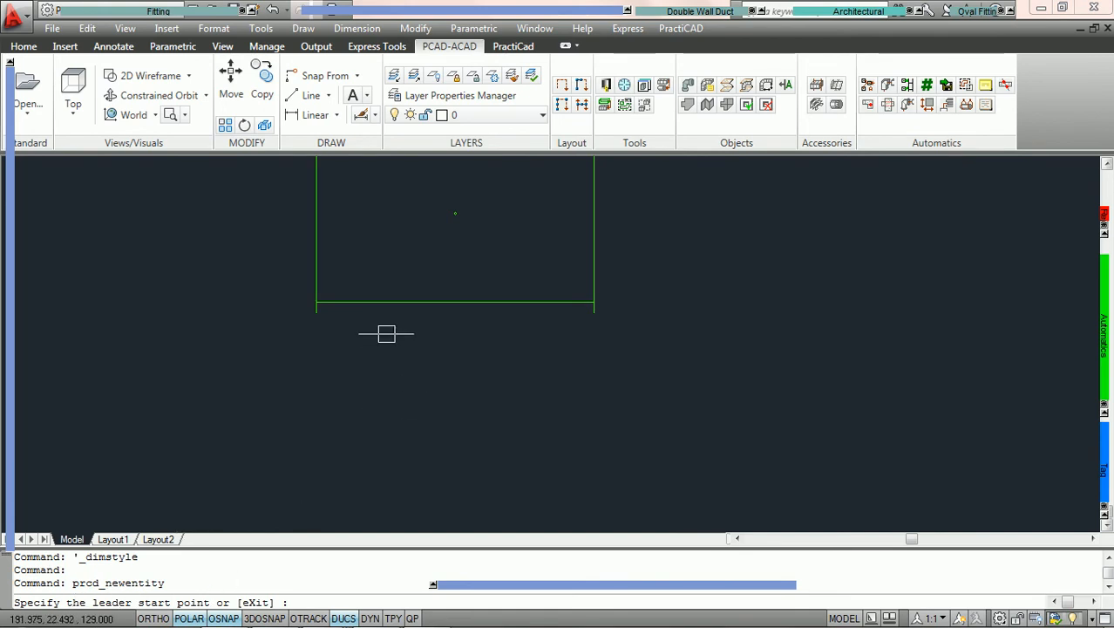
{"action": "left_click", "coordinate": [367, 303]}
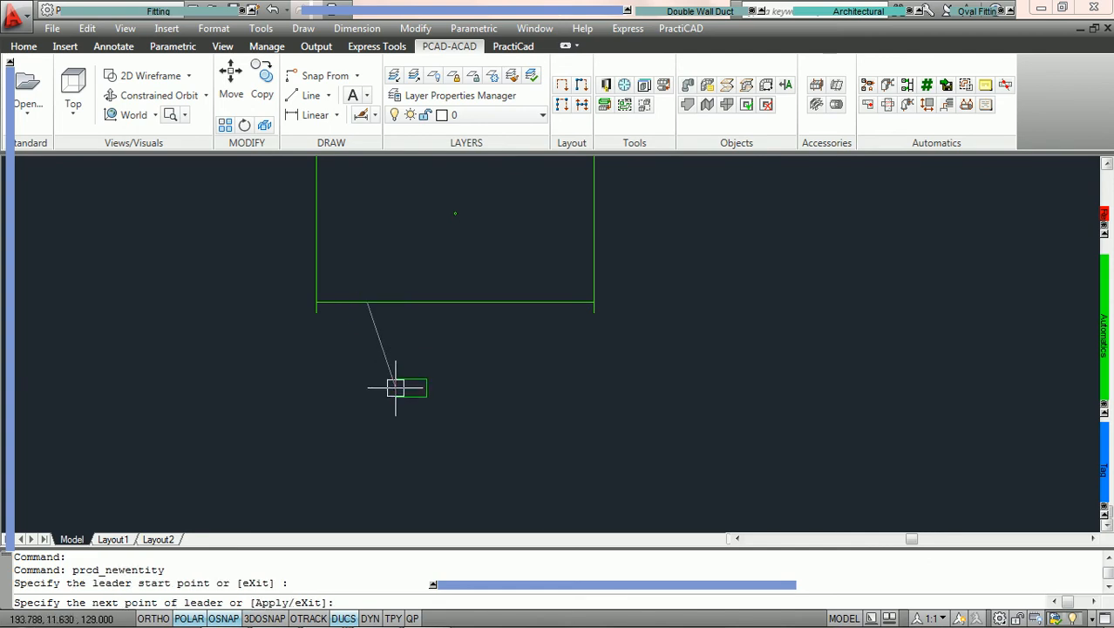
{"action": "left_click", "coordinate": [421, 402]}
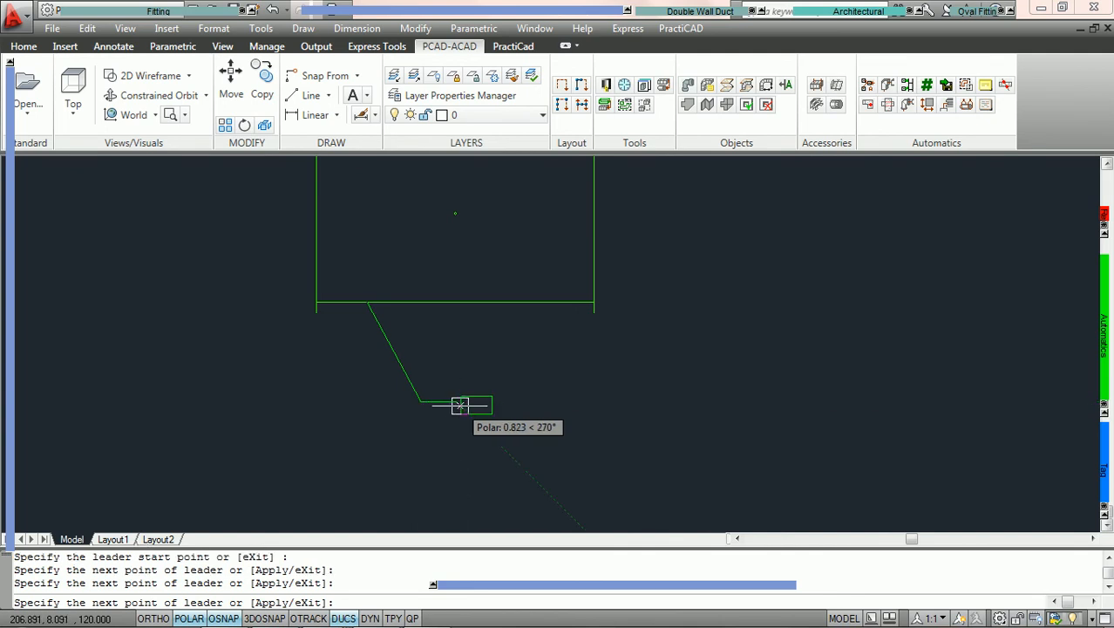
{"action": "left_click", "coordinate": [460, 402]}
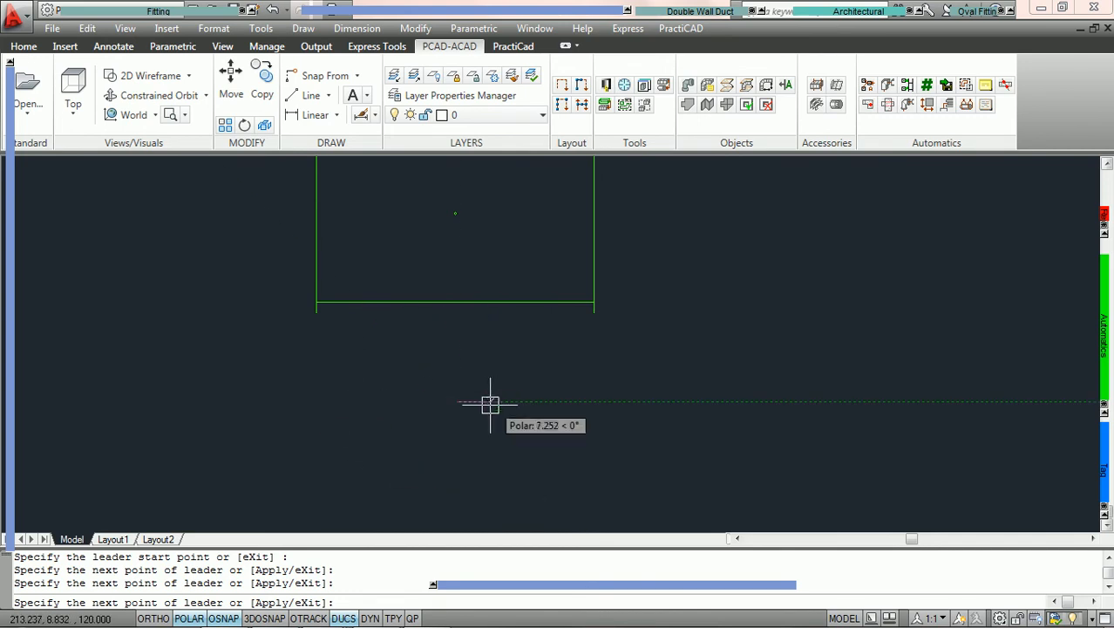
{"action": "right_click", "coordinate": [474, 380]}
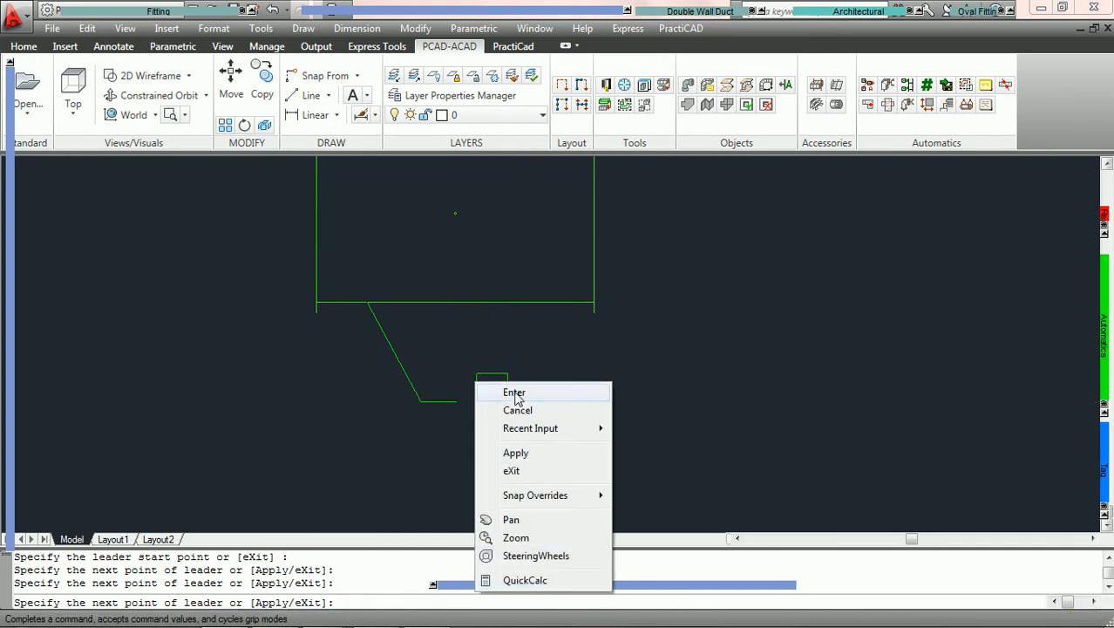
{"action": "left_click", "coordinate": [511, 390]}
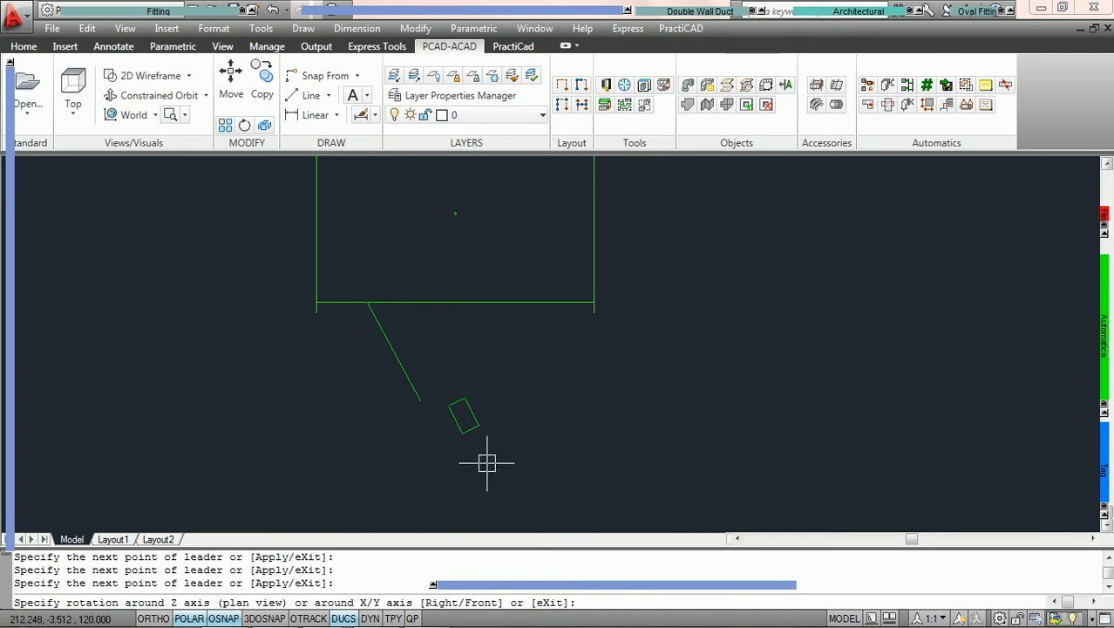
{"action": "left_click", "coordinate": [533, 401]}
{"action": "scroll", "coordinate": [471, 463], "scroll_direction": "up", "scroll_amount": 1}
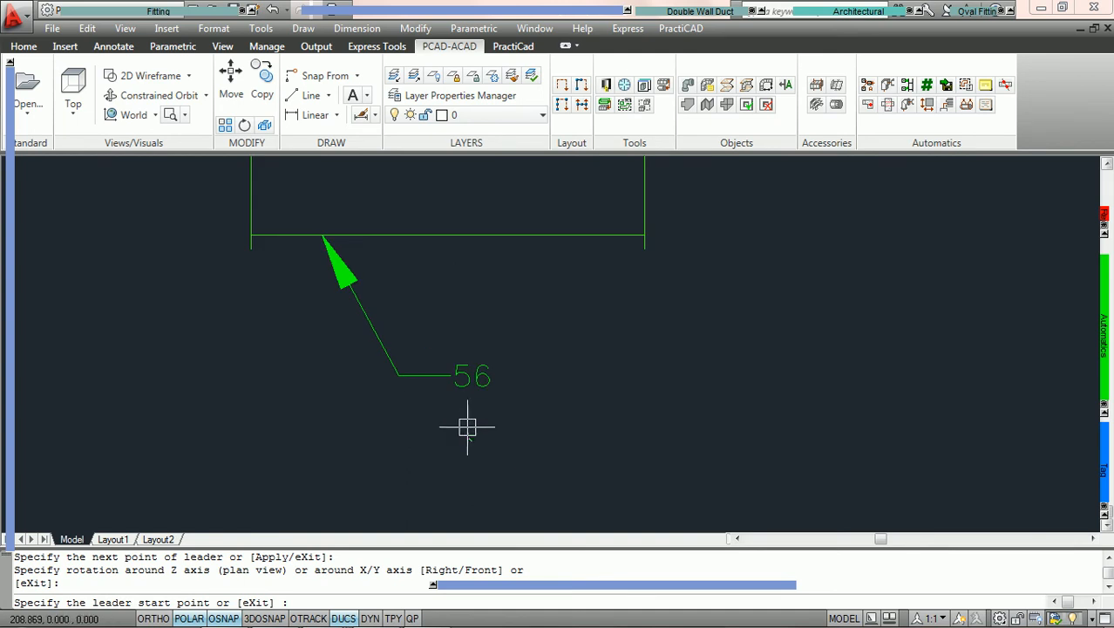
{"action": "middle_click_drag", "start_coordinate": [402, 281], "coordinate": [403, 361]}
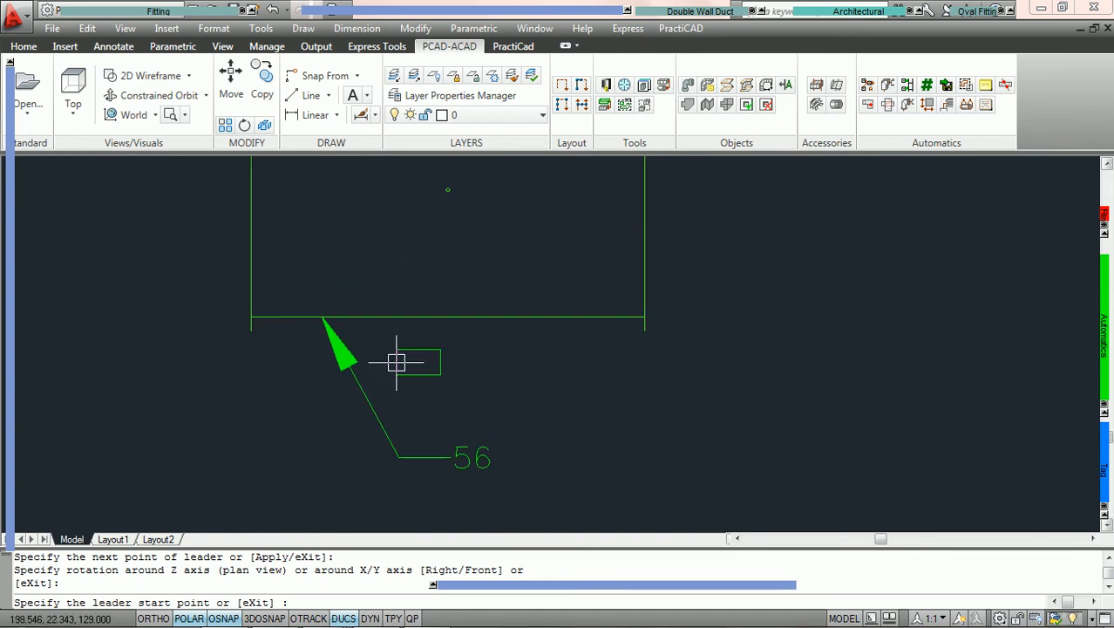
{"action": "key", "text": "Escape"}
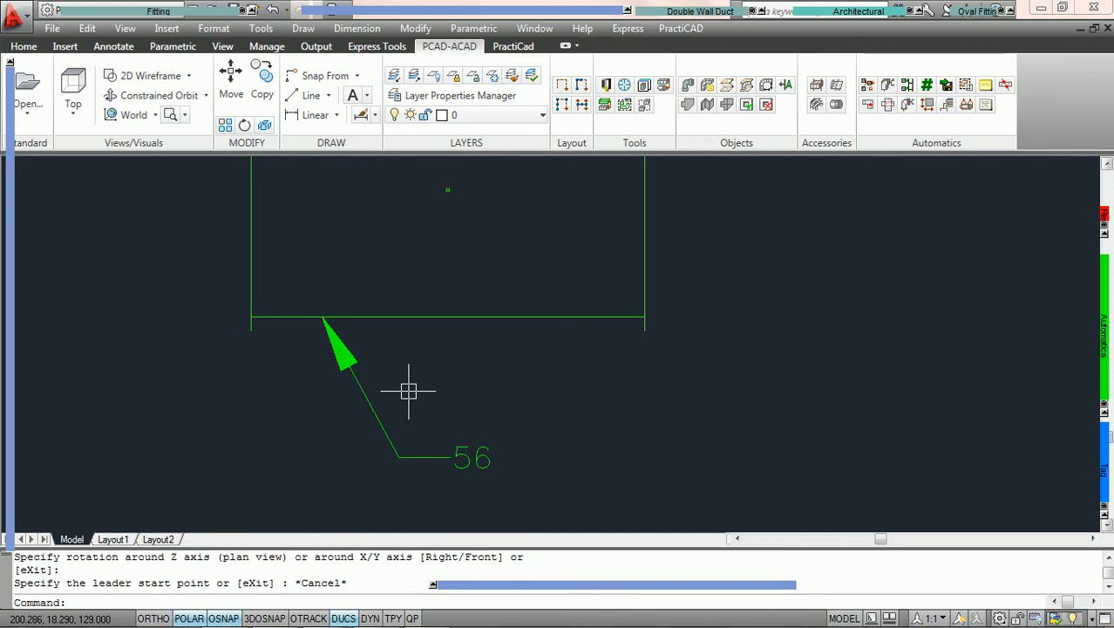
Step: Erase the length tag with the arrow leader below the duct
{"action": "scroll", "coordinate": [408, 391], "scroll_direction": "down", "scroll_amount": 2}
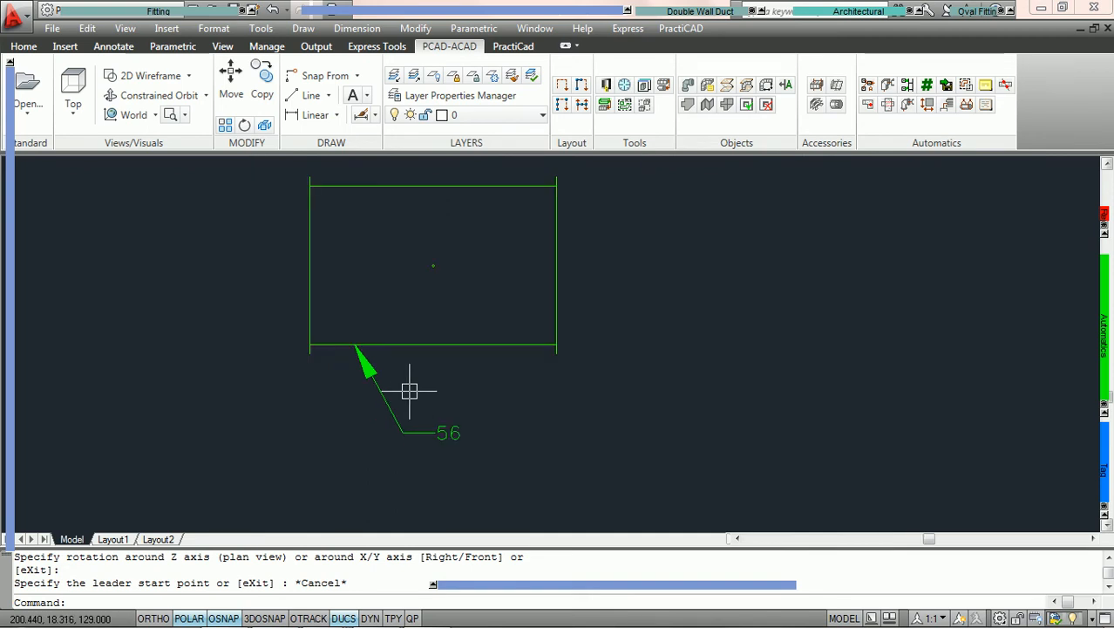
{"action": "left_click", "coordinate": [492, 455]}
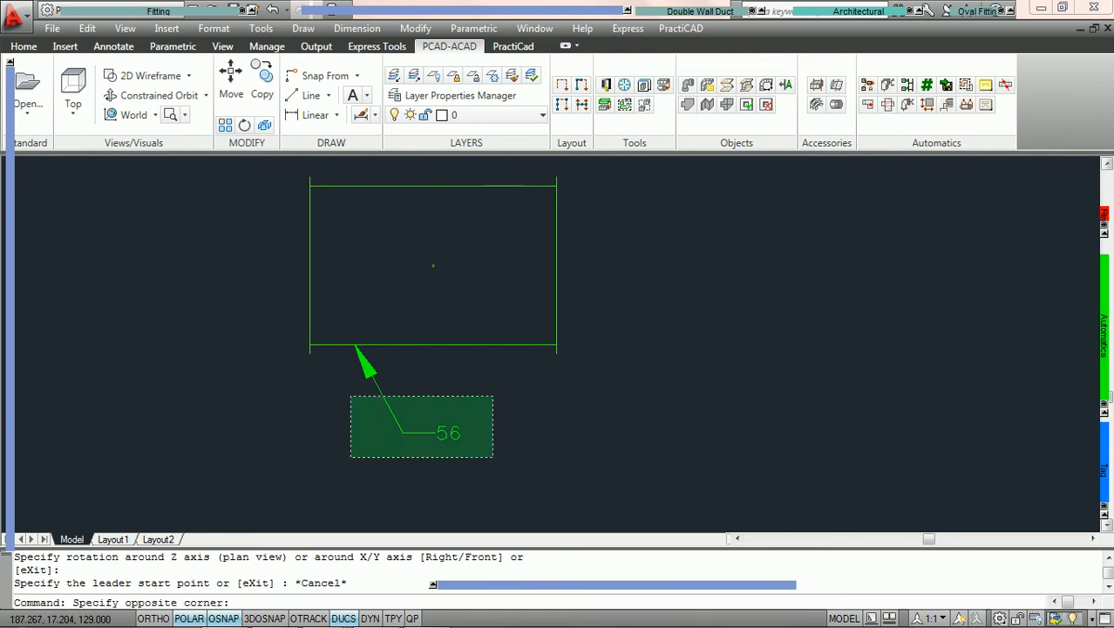
{"action": "left_click", "coordinate": [350, 378]}
{"action": "key", "text": "Delete"}
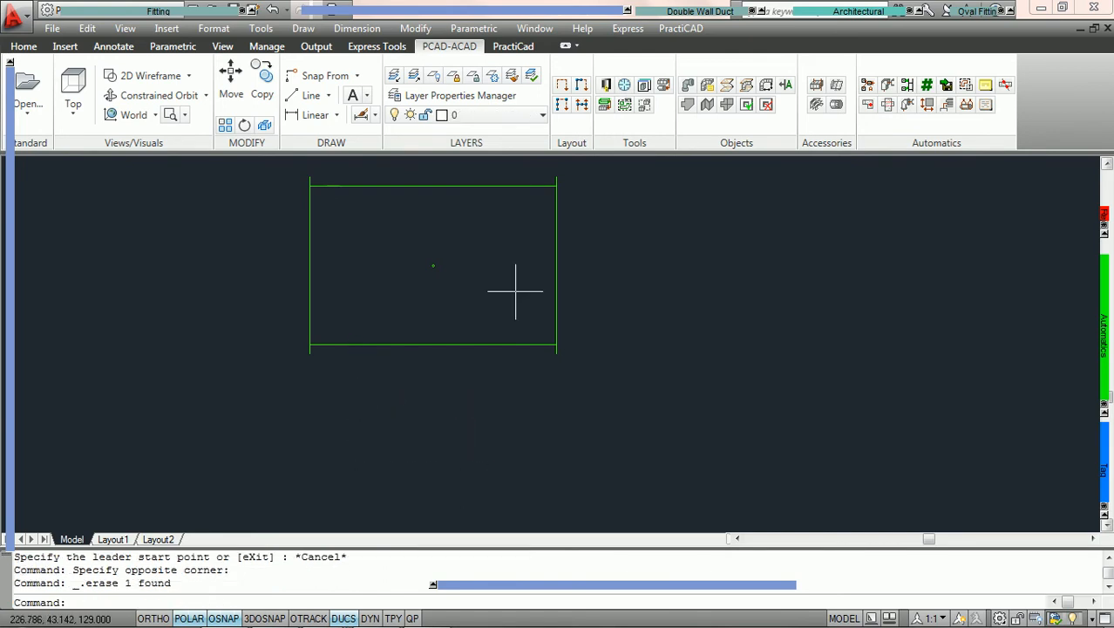
Step: Switch the Length Tag's leader from arrow to spline in the library, save the tag and close the library
{"action": "left_click", "coordinate": [606, 86]}
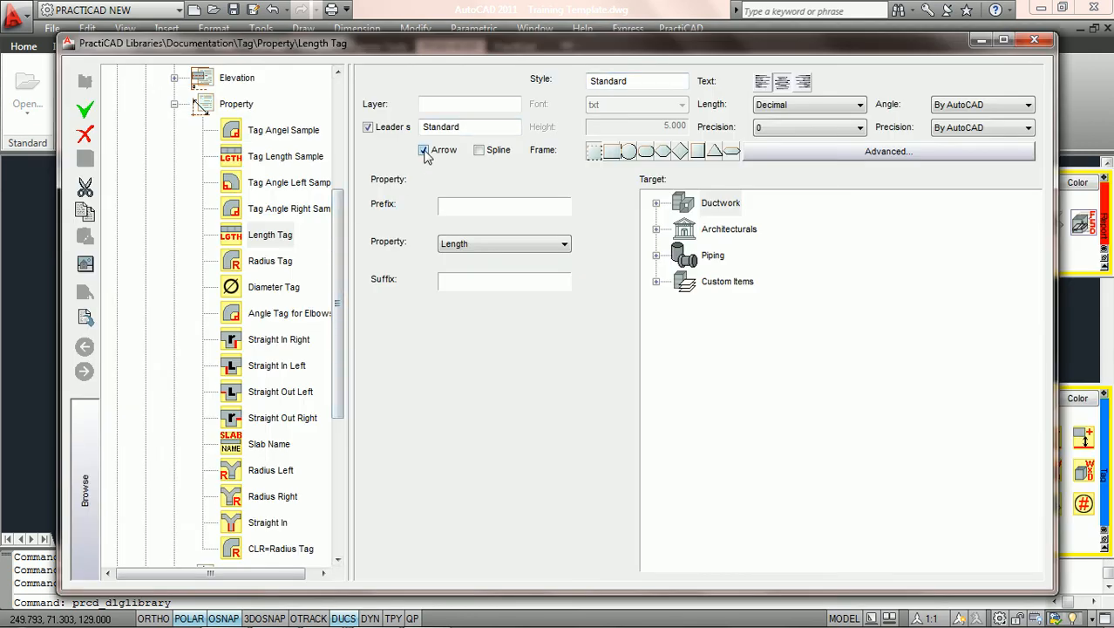
{"action": "left_click", "coordinate": [424, 150]}
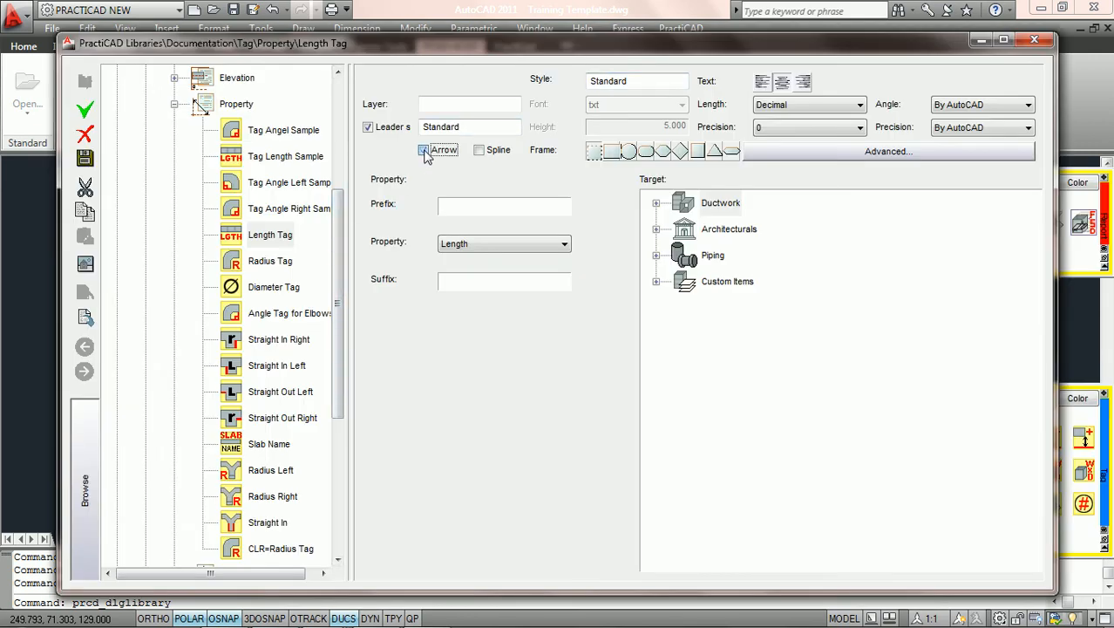
{"action": "left_click", "coordinate": [479, 151]}
{"action": "left_click", "coordinate": [85, 157]}
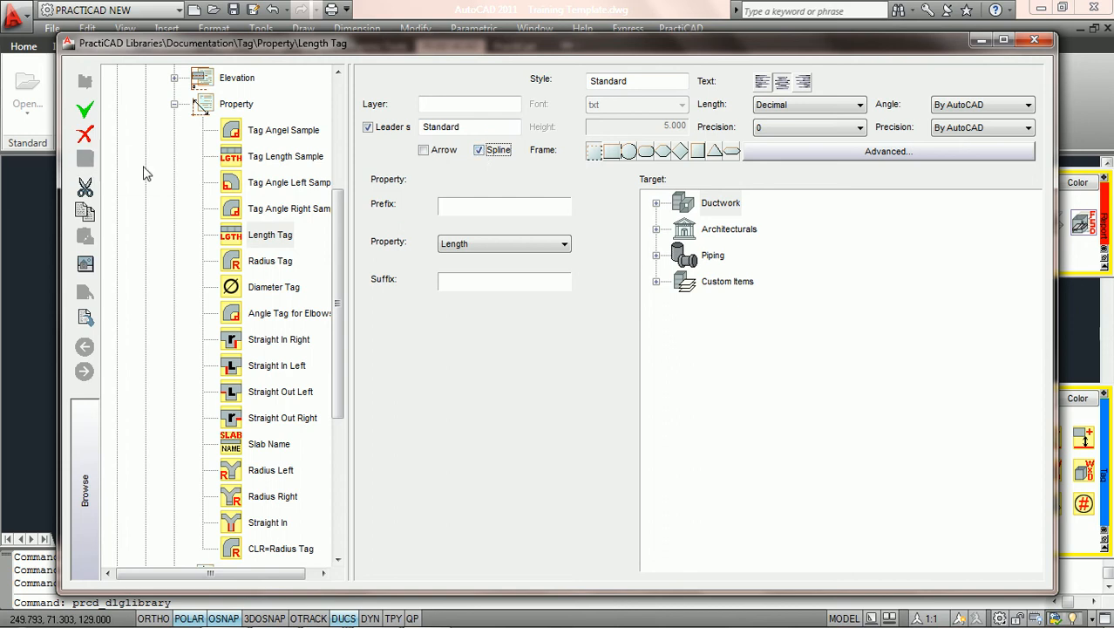
{"action": "left_click", "coordinate": [1032, 42]}
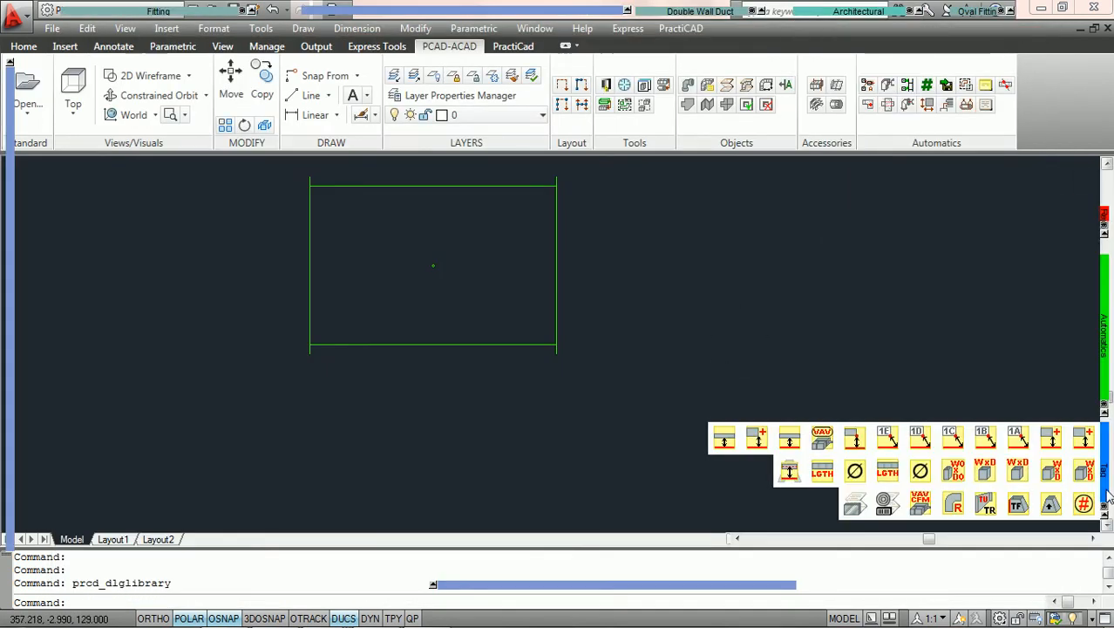
Step: Place a length tag below the duct, with a spline leader starting on the duct's lower edge and horizontal text
{"action": "left_click", "coordinate": [886, 473]}
{"action": "left_click", "coordinate": [369, 345]}
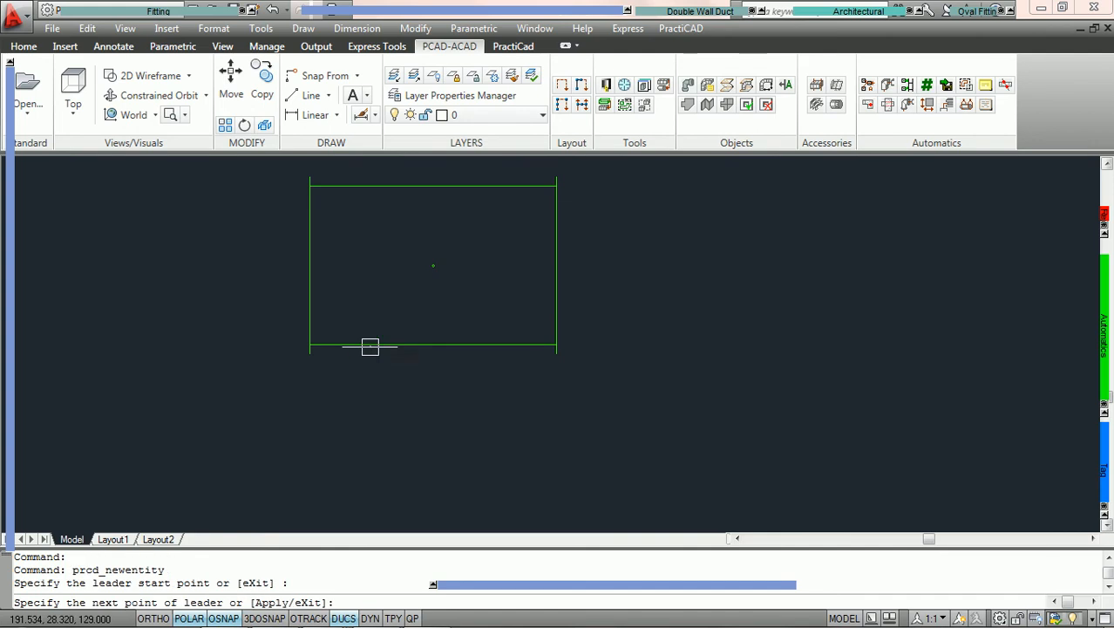
{"action": "left_click", "coordinate": [417, 436]}
{"action": "left_click", "coordinate": [441, 436]}
{"action": "right_click", "coordinate": [451, 437]}
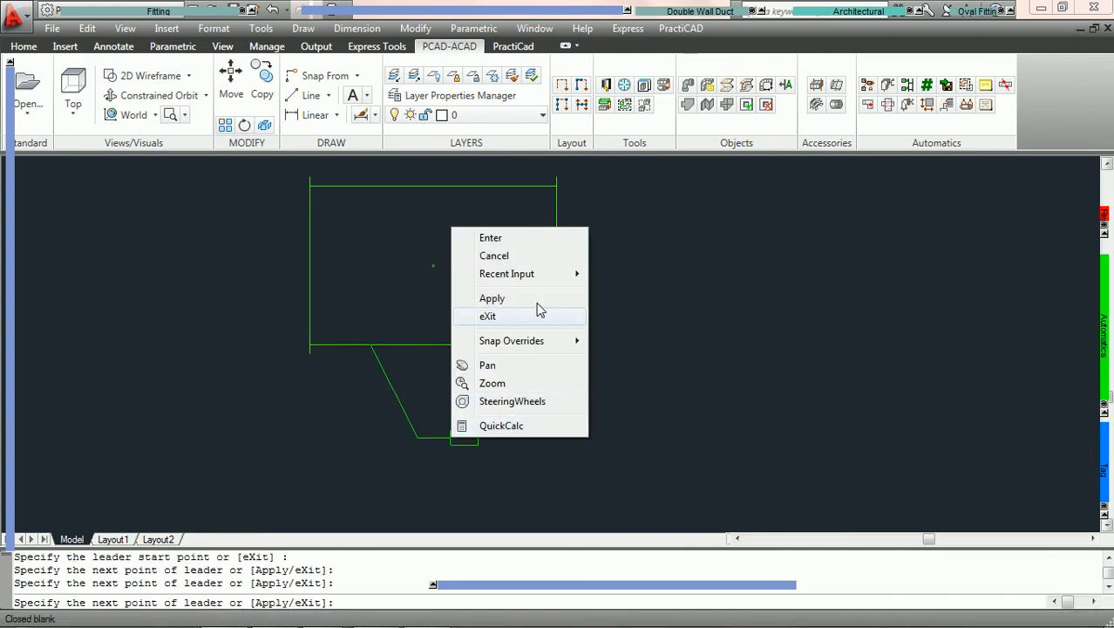
{"action": "left_click", "coordinate": [488, 238]}
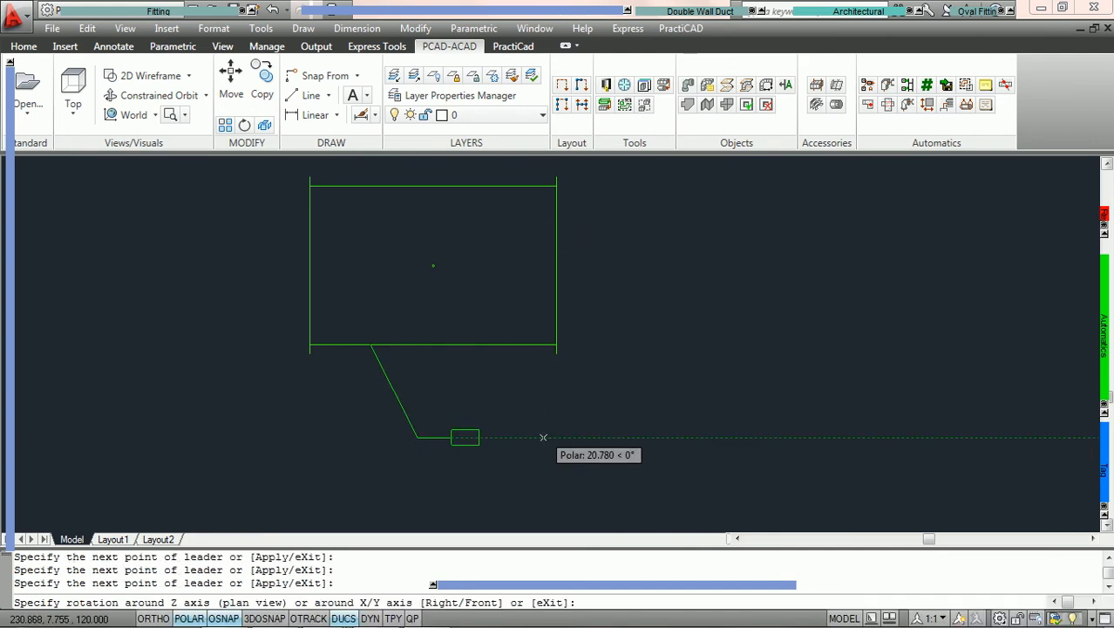
{"action": "left_click", "coordinate": [542, 434]}
{"action": "scroll", "coordinate": [369, 377], "scroll_direction": "up", "scroll_amount": 3}
{"action": "scroll", "coordinate": [485, 394], "scroll_direction": "down", "scroll_amount": 2}
{"action": "scroll", "coordinate": [472, 411], "scroll_direction": "up", "scroll_amount": 2}
{"action": "middle_click_drag", "start_coordinate": [536, 382], "coordinate": [538, 341]}
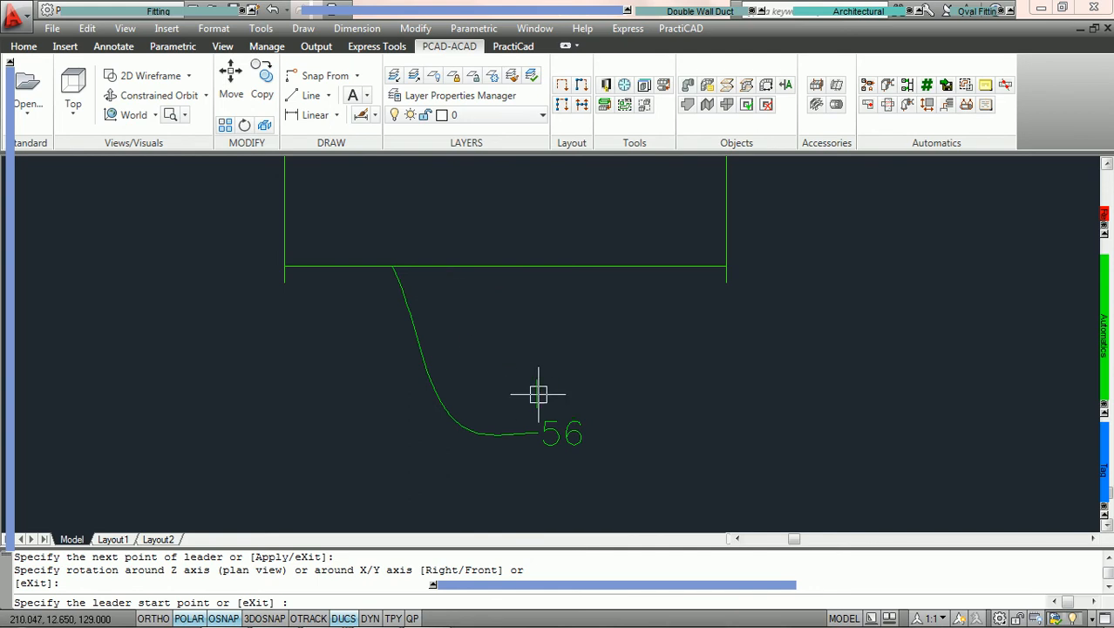
{"action": "key", "text": "Escape"}
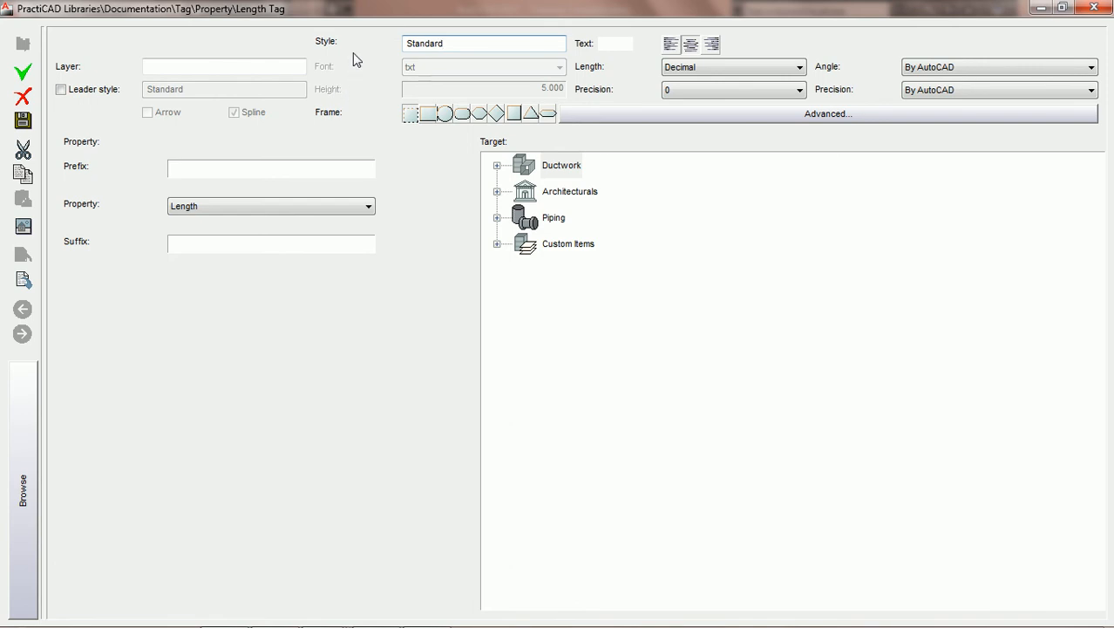
Step: Clear the Length Tag's text style to unlock its font and height settings, and re-enter Standard as the style
{"action": "left_click_drag", "start_coordinate": [467, 45], "coordinate": [385, 45]}
{"action": "left_click", "coordinate": [488, 44]}
{"action": "left_click_drag", "start_coordinate": [470, 42], "coordinate": [366, 49]}
{"action": "key", "text": "Delete"}
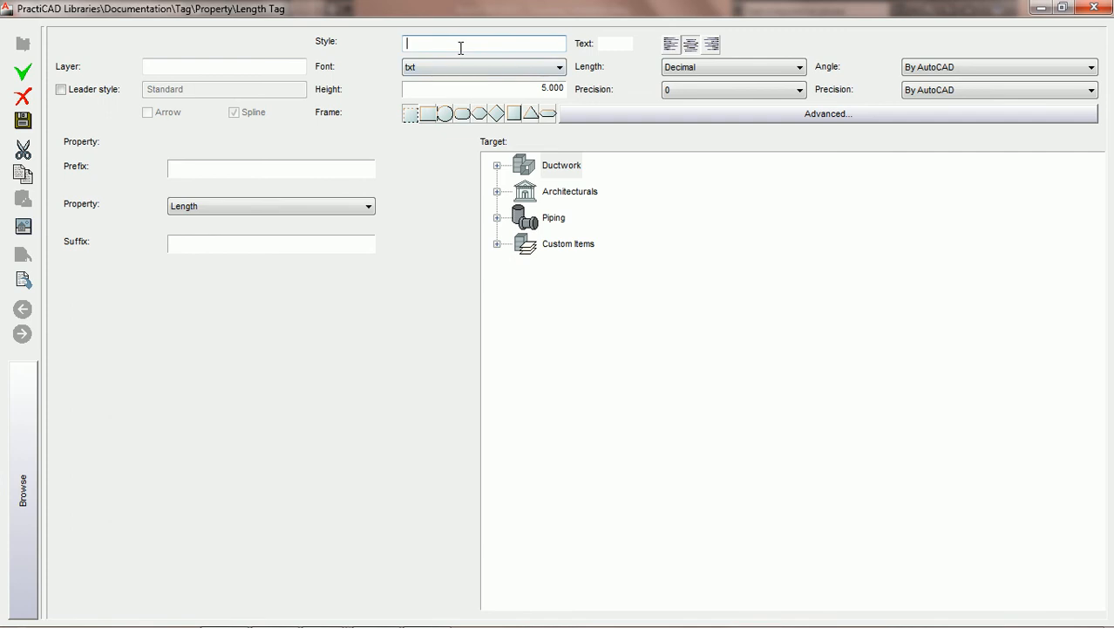
{"action": "type", "text": "Standard"}
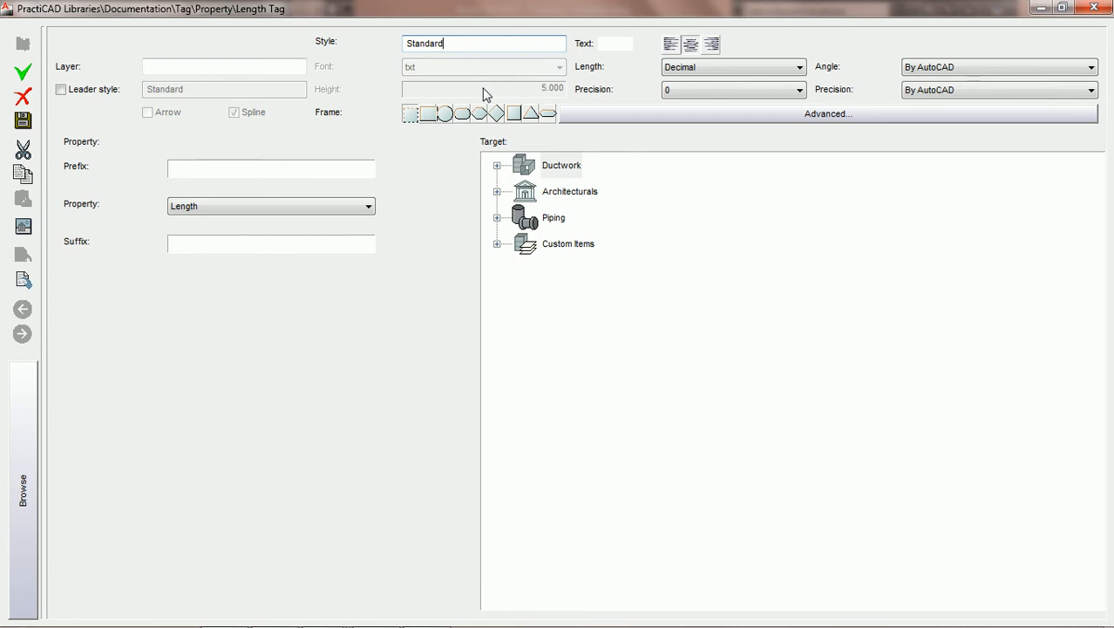
Step: Clear the Length Tag's text style once more, restore it to Standard, save the tag and close the library
{"action": "left_click_drag", "start_coordinate": [481, 42], "coordinate": [368, 60]}
{"action": "key", "text": "BackSpace"}
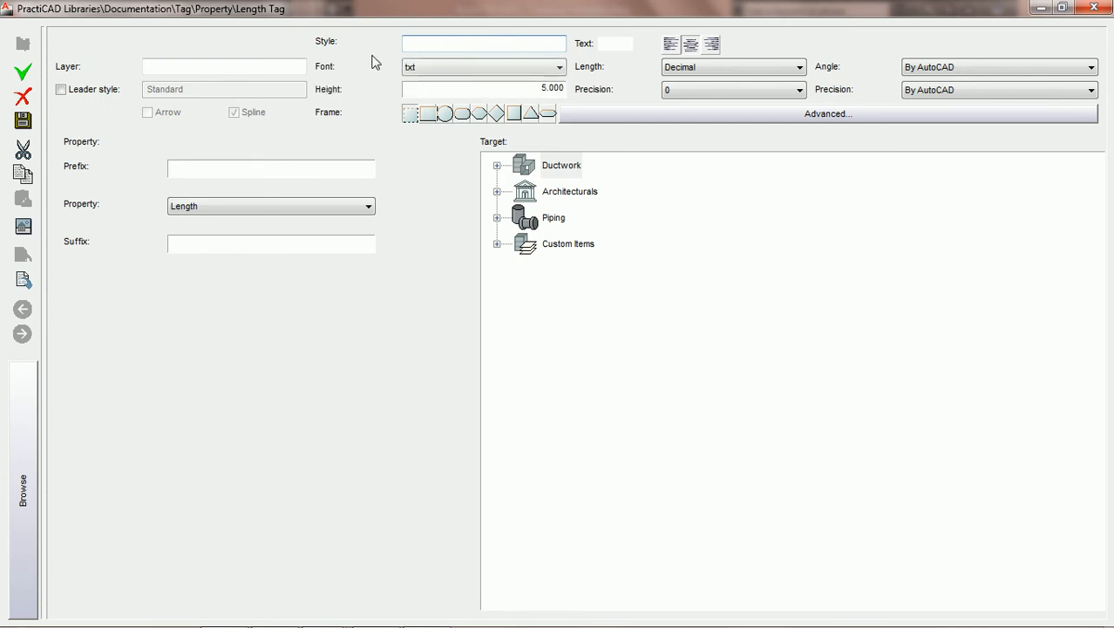
{"action": "key", "text": "Tab"}
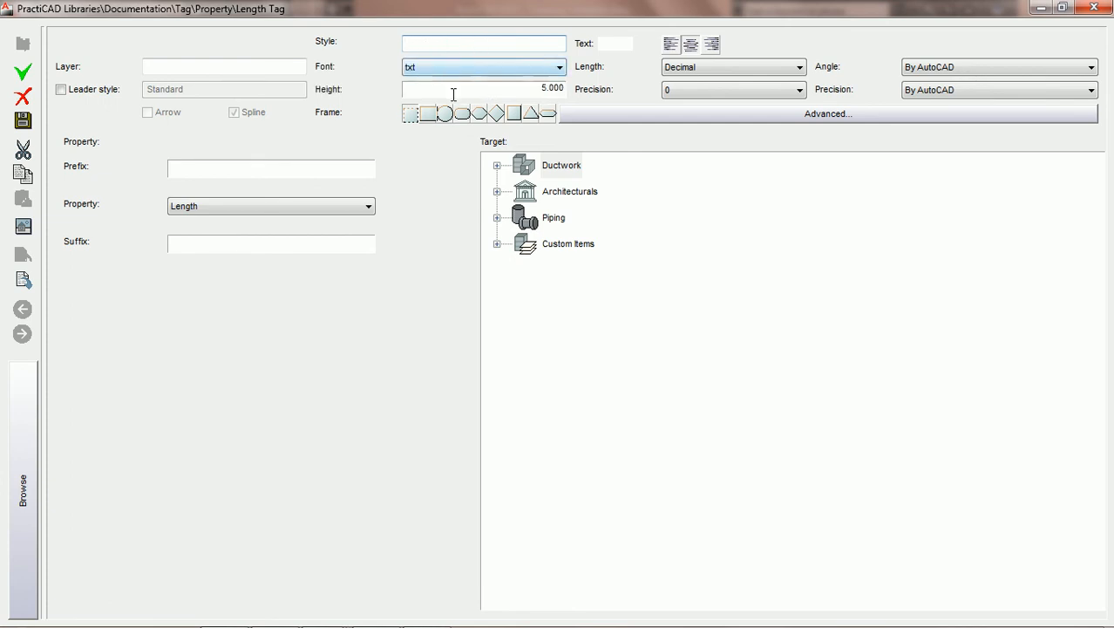
{"action": "type", "text": "Standard"}
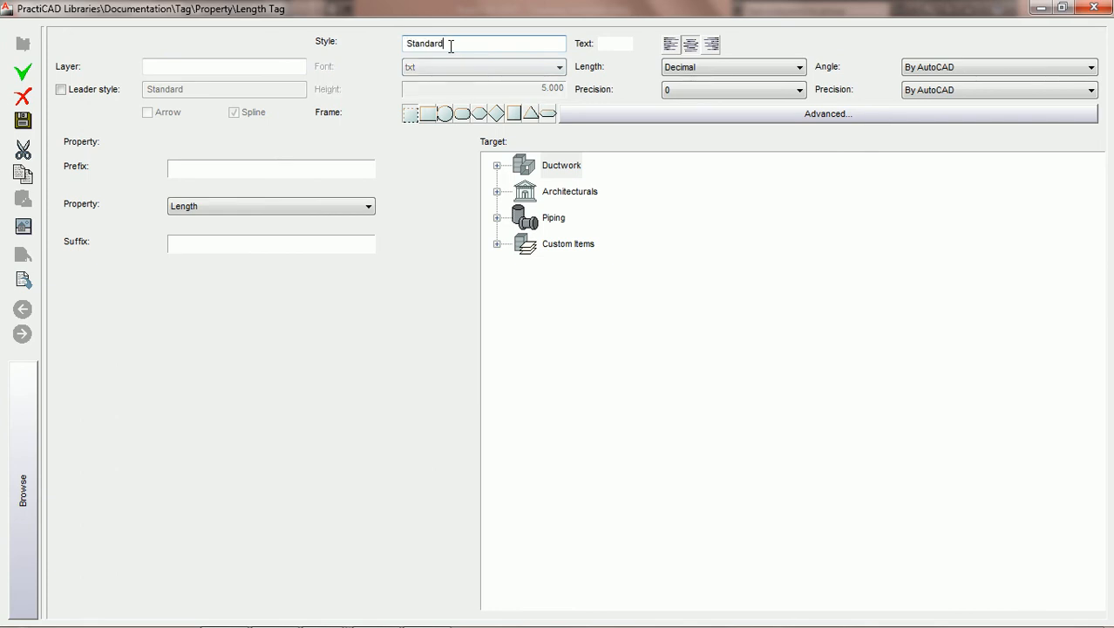
{"action": "left_click", "coordinate": [23, 121]}
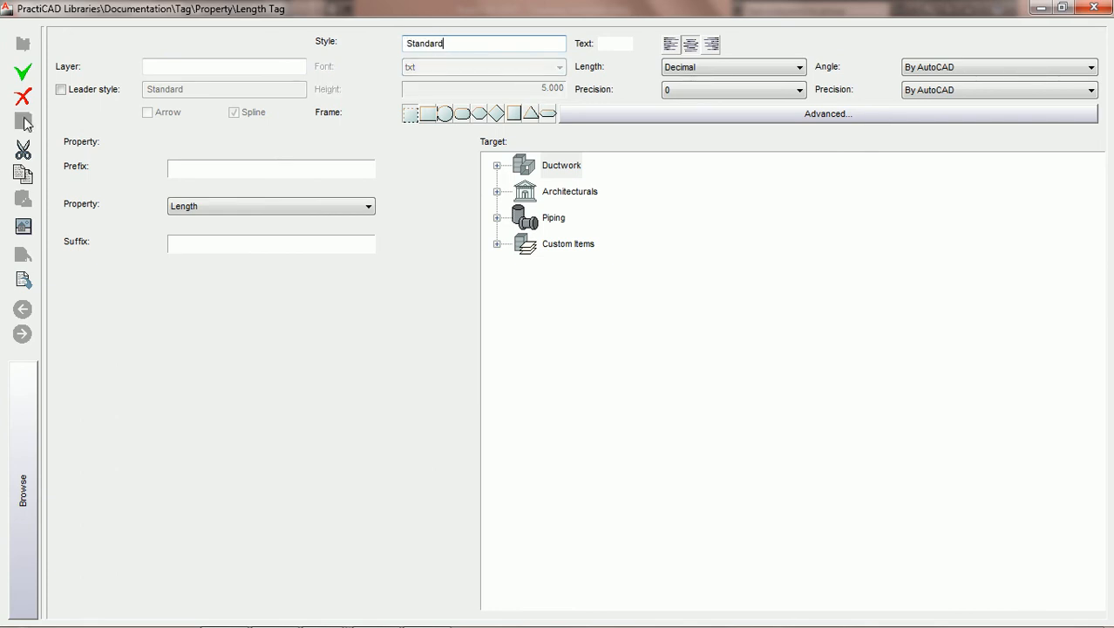
{"action": "left_click", "coordinate": [1078, 9]}
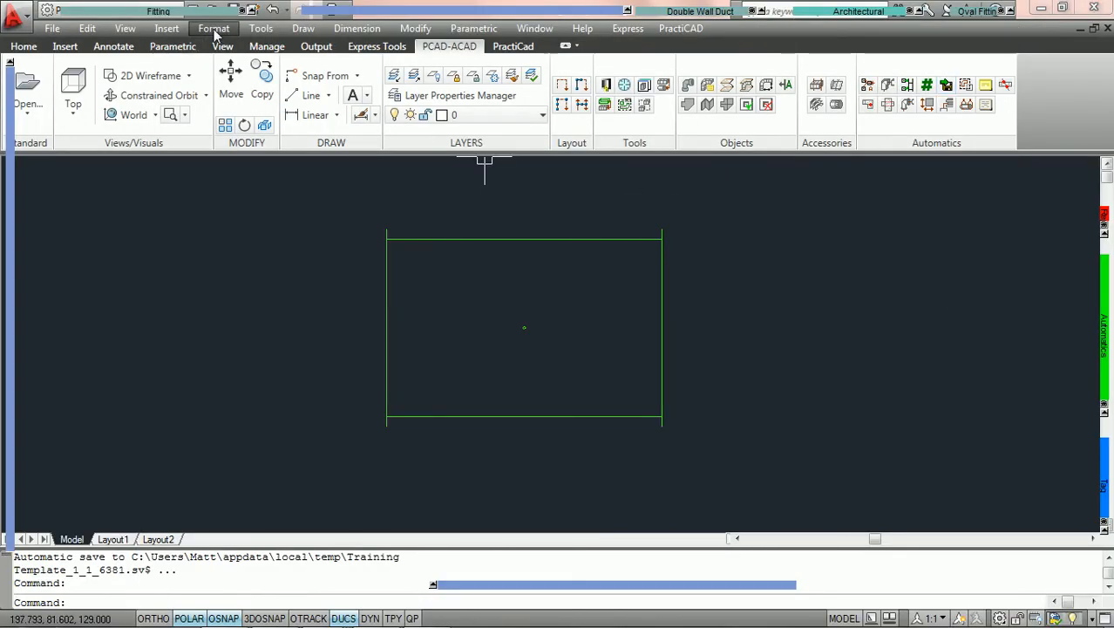
Step: Set the text height of the Standard text style to 8, apply it and close the text style settings
{"action": "left_click", "coordinate": [214, 30]}
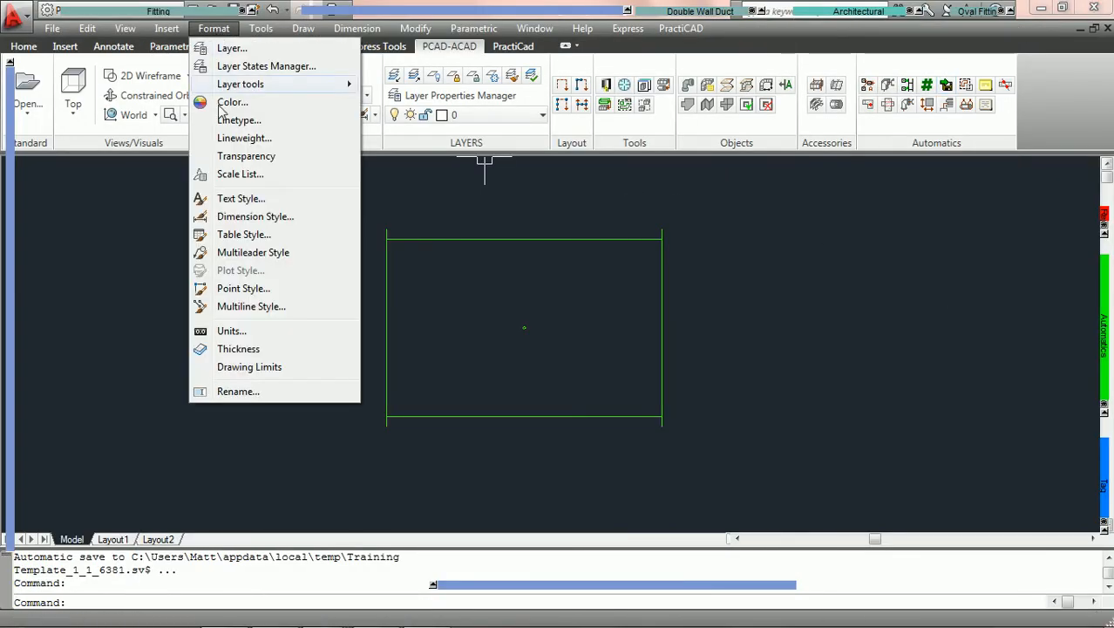
{"action": "left_click", "coordinate": [230, 201]}
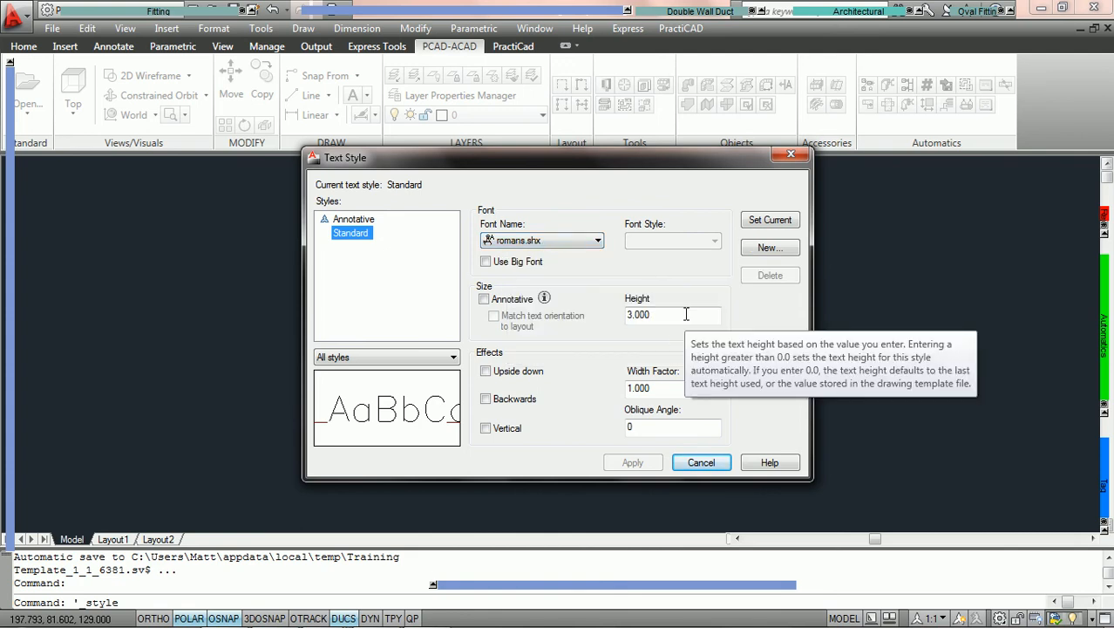
{"action": "double_click", "coordinate": [686, 314]}
{"action": "type", "text": "8"}
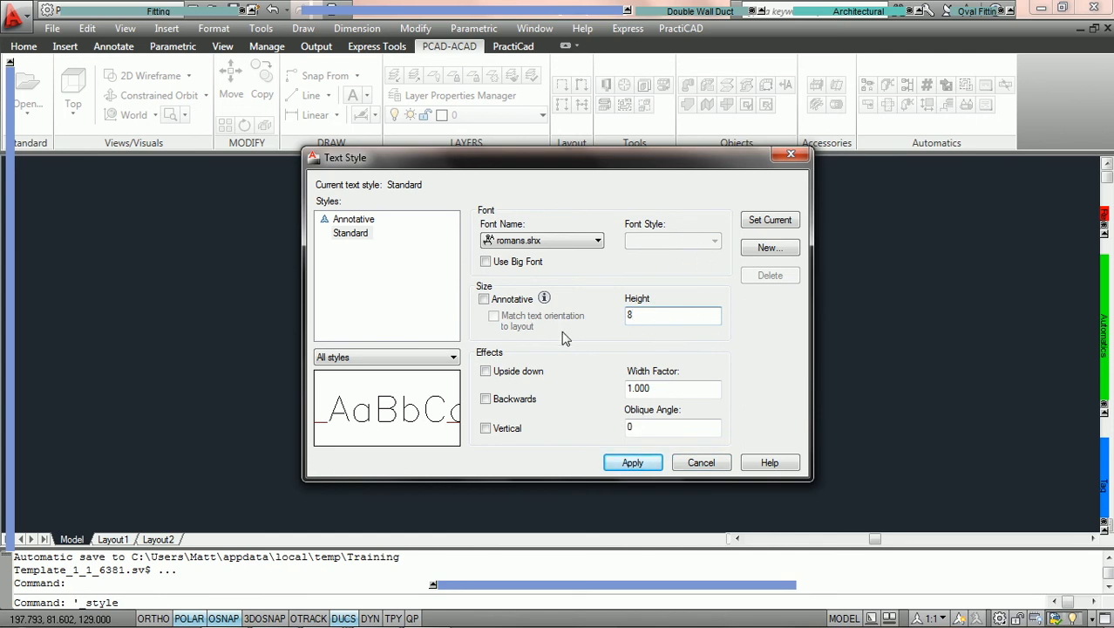
{"action": "left_click", "coordinate": [639, 467]}
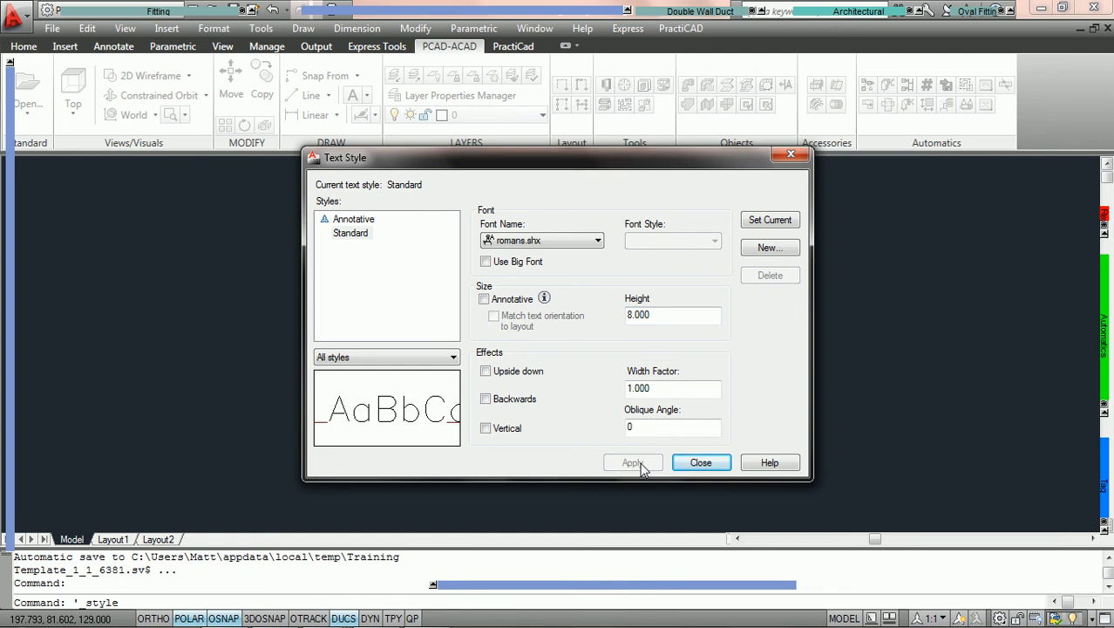
{"action": "left_click", "coordinate": [697, 464]}
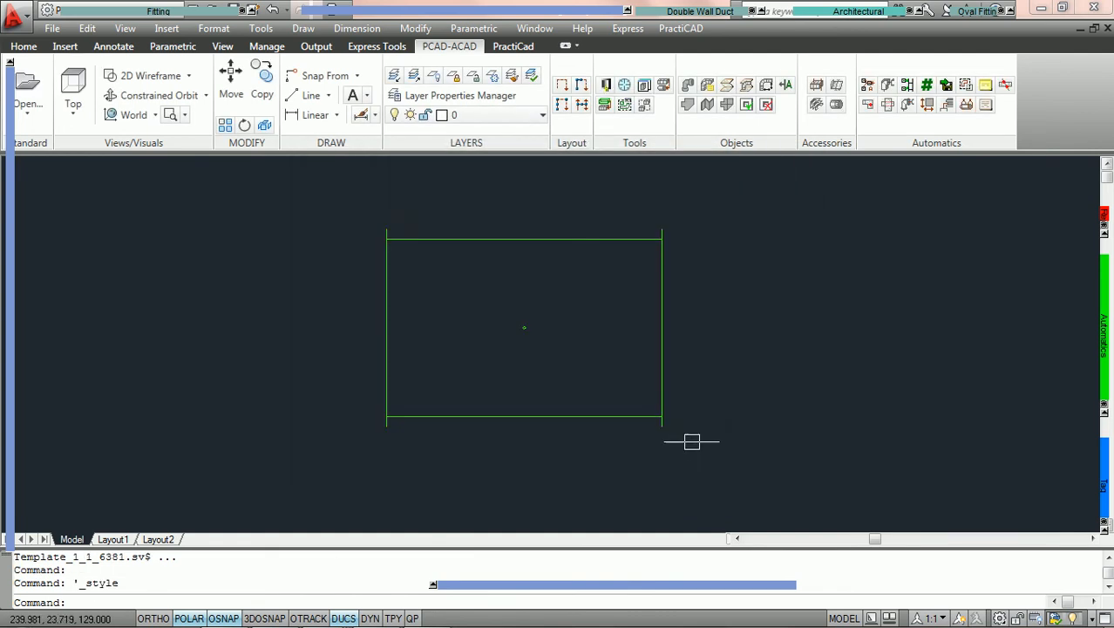
{"action": "mouse_move", "coordinate": [1103, 488]}
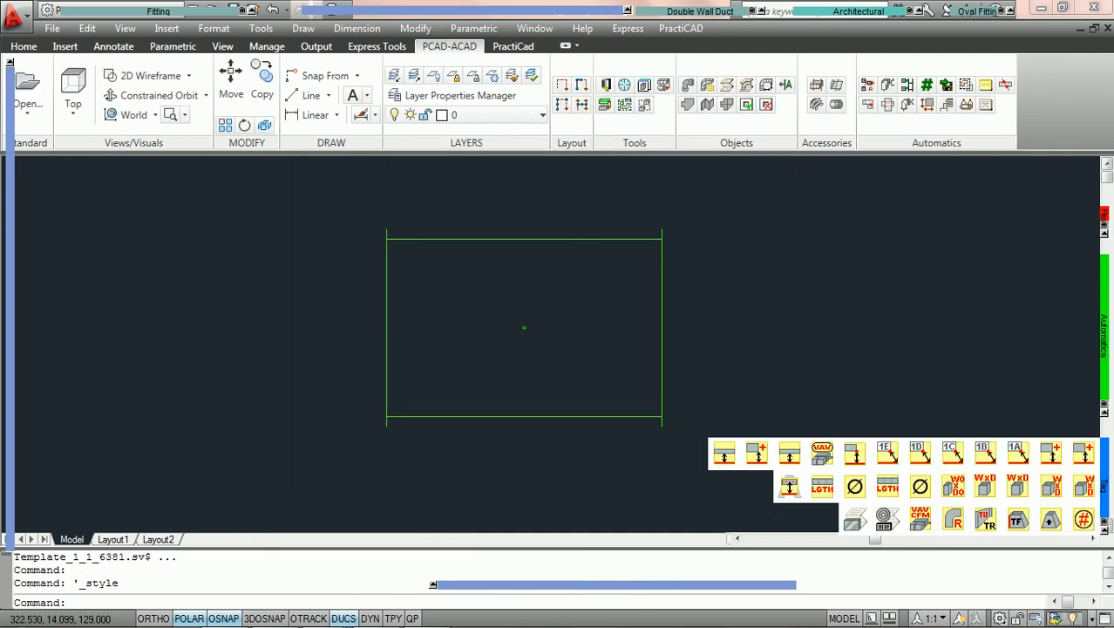
Step: Place a length tag inside the duct just above its centre, with horizontal text, and check the tag by selecting it
{"action": "left_click", "coordinate": [887, 490]}
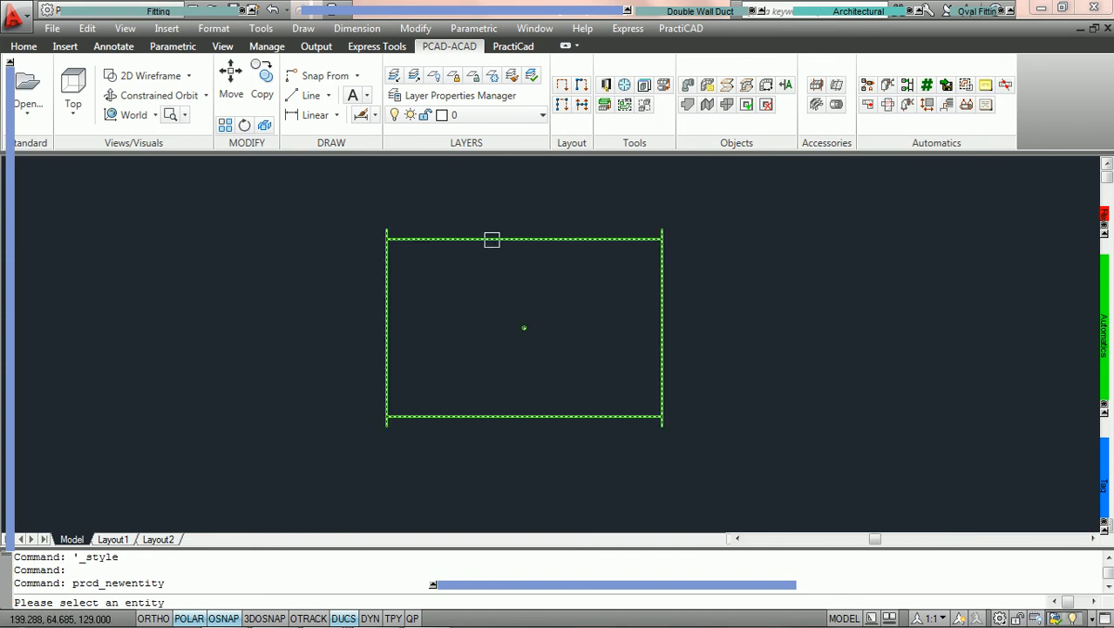
{"action": "left_click", "coordinate": [490, 238]}
{"action": "left_click", "coordinate": [495, 299]}
{"action": "left_click", "coordinate": [498, 296]}
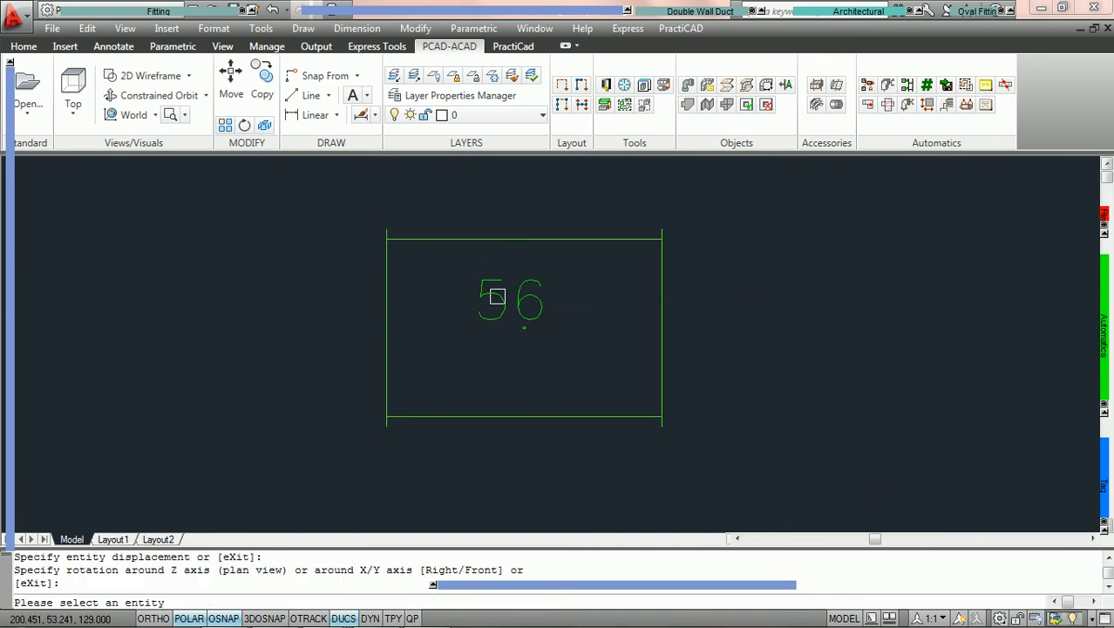
{"action": "key", "text": "Escape"}
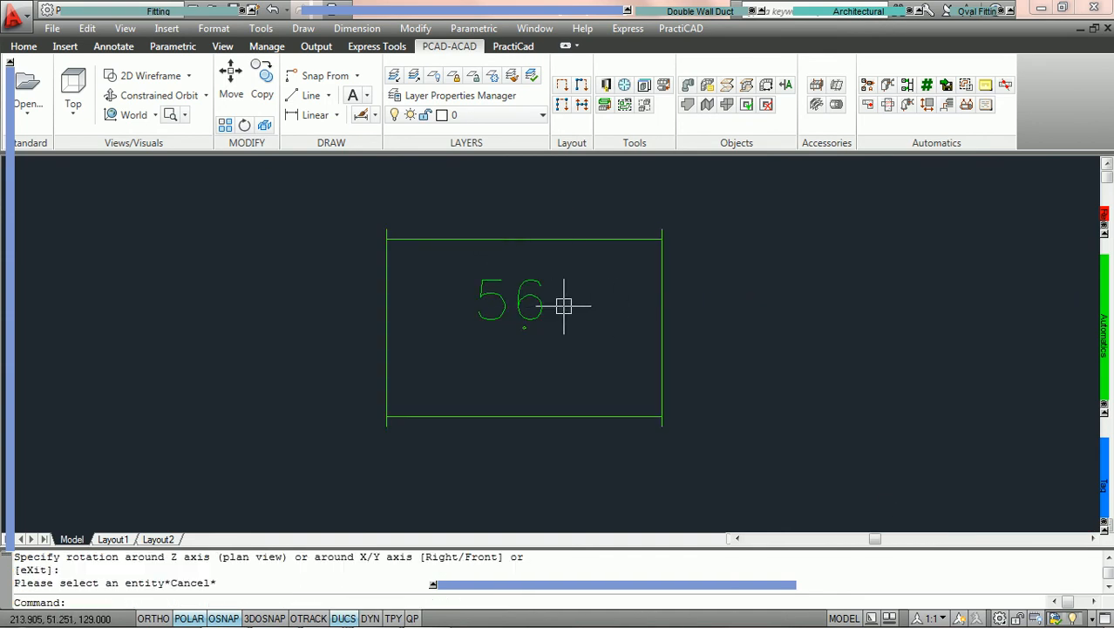
{"action": "scroll", "coordinate": [551, 316], "scroll_direction": "up", "scroll_amount": 1}
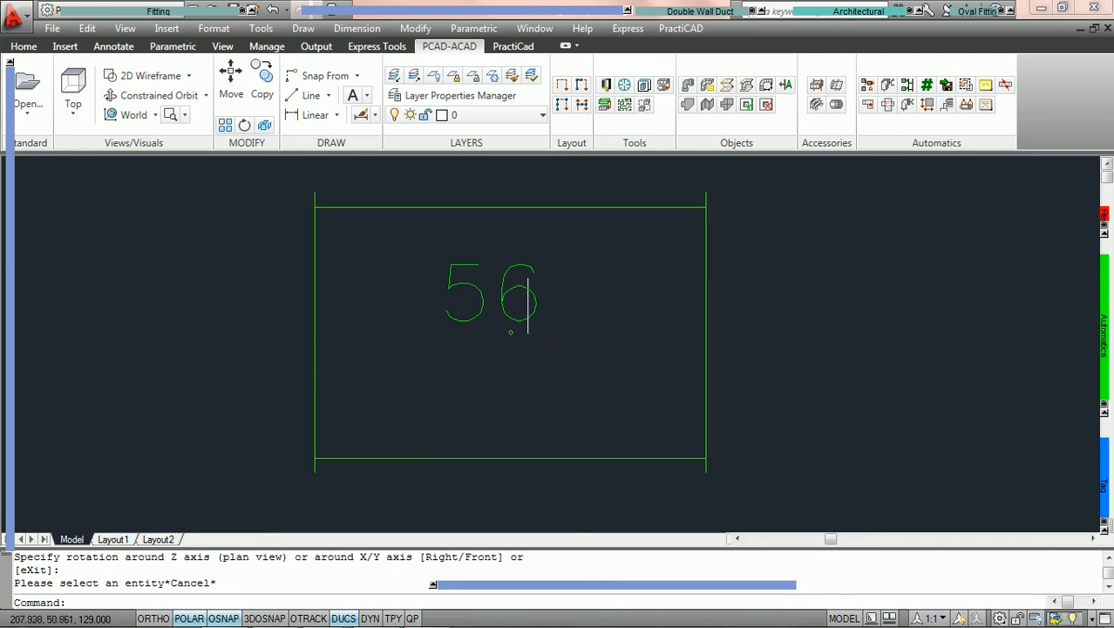
{"action": "left_click", "coordinate": [519, 291]}
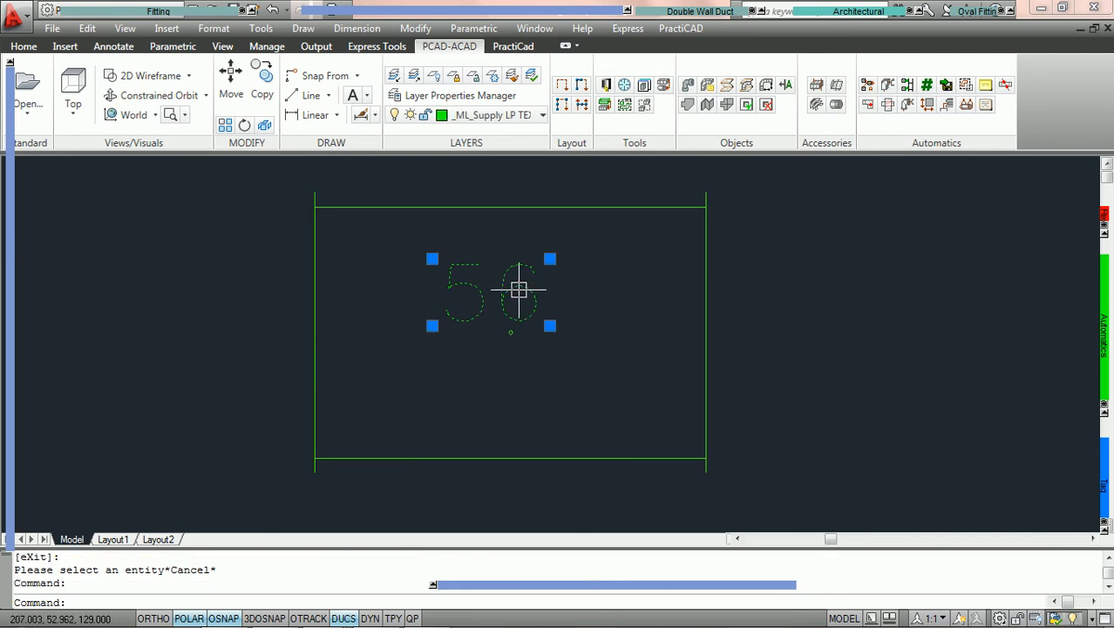
{"action": "key", "text": "Escape"}
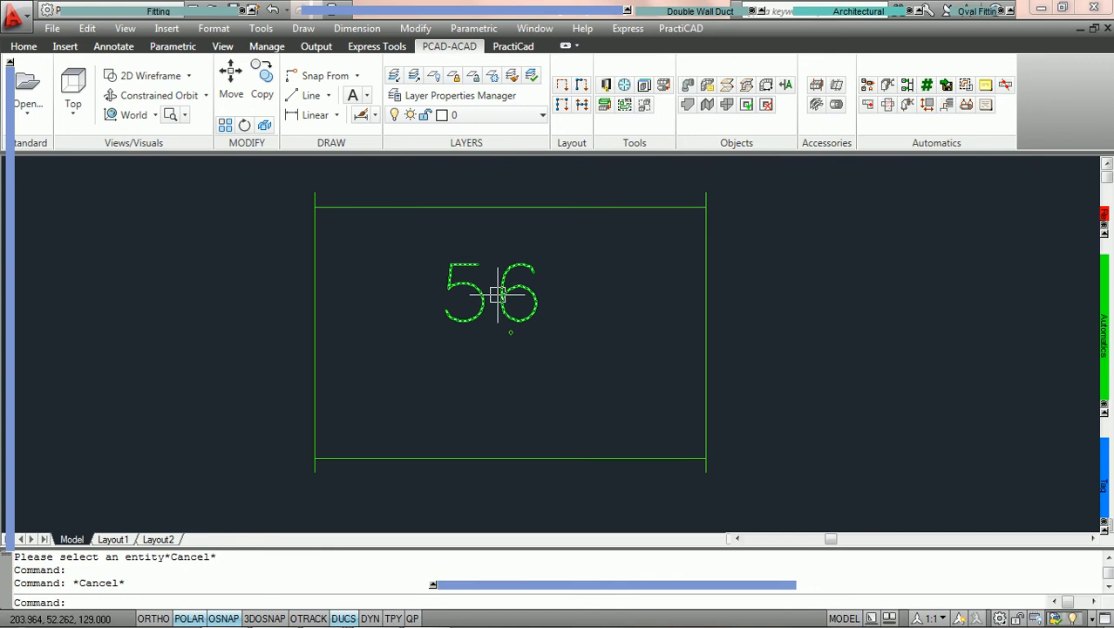
Step: Review the Length Tag's length and angle format options, and set the length format and its precision to By AutoCAD
{"action": "mouse_move", "coordinate": [498, 293]}
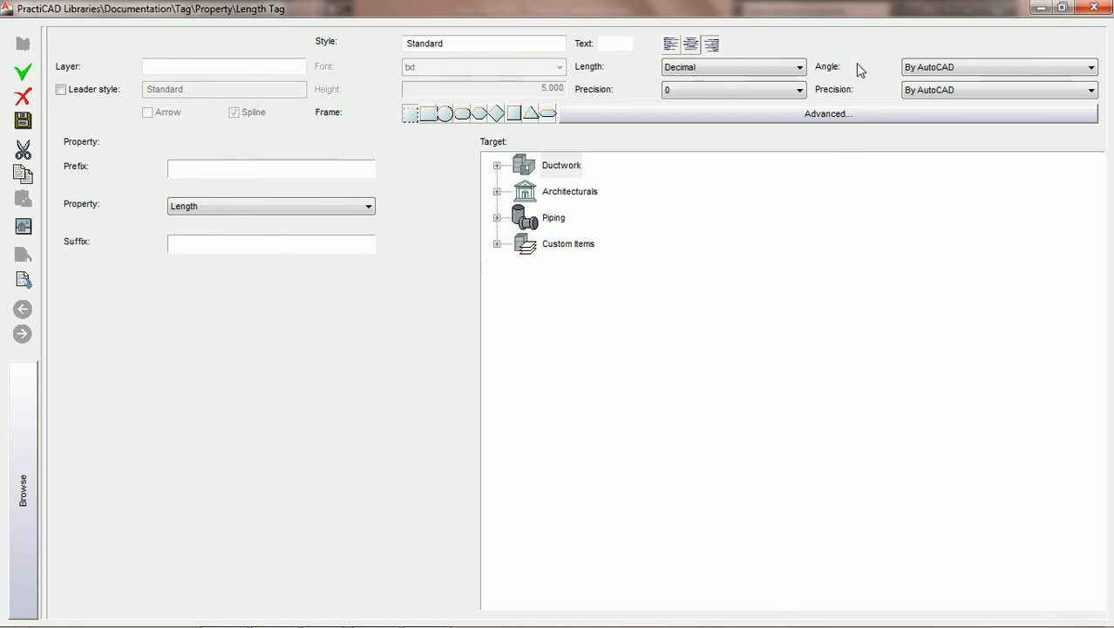
{"action": "left_click", "coordinate": [750, 66]}
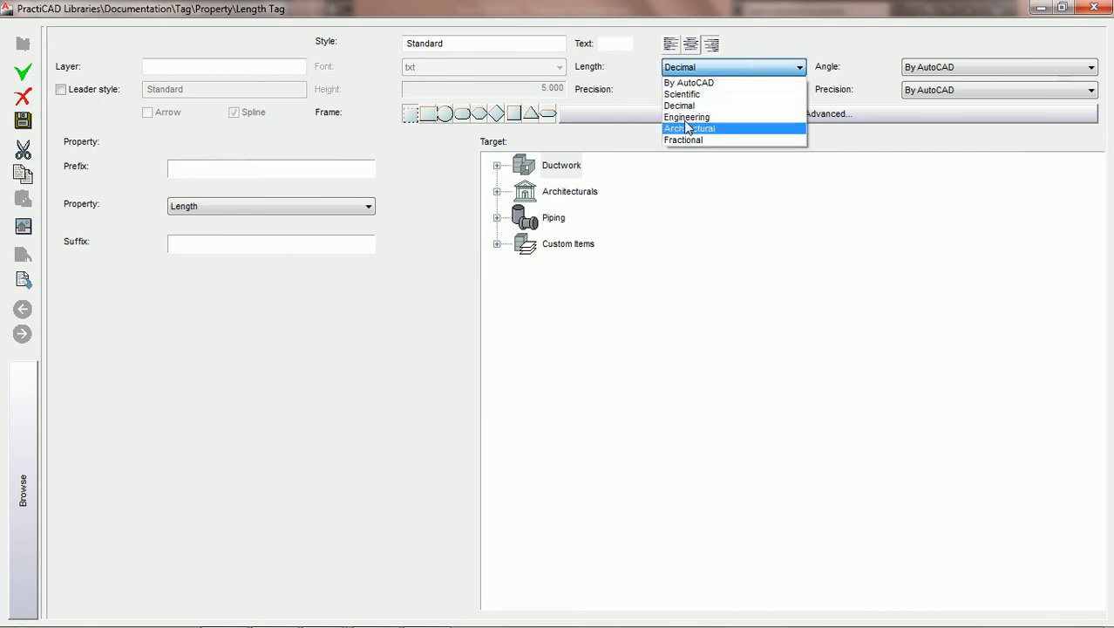
{"action": "left_click", "coordinate": [690, 69]}
{"action": "left_click", "coordinate": [976, 68]}
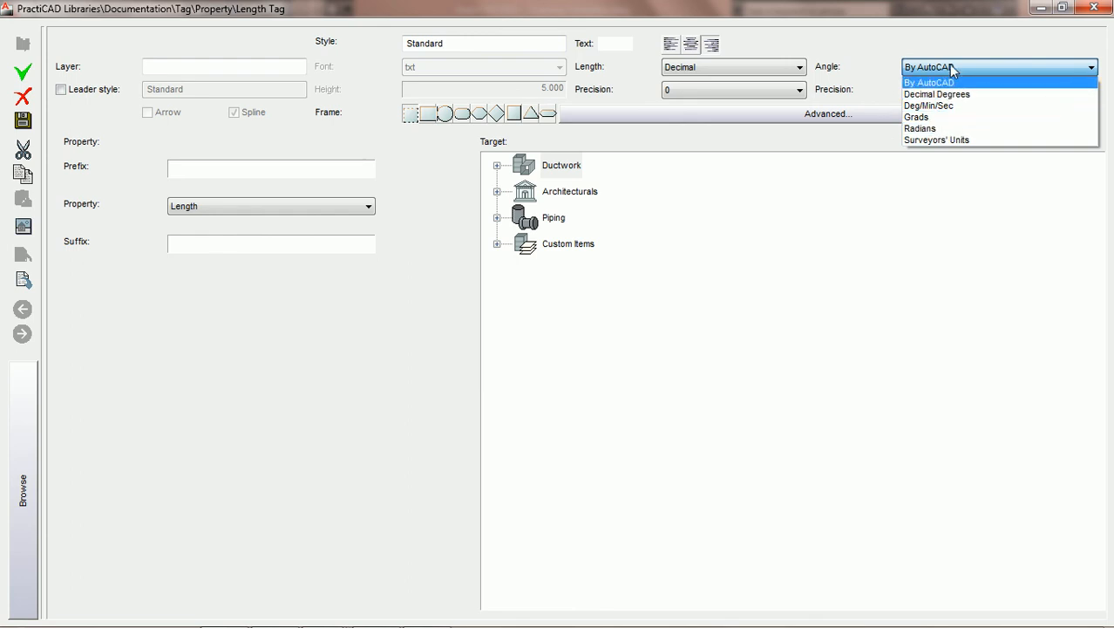
{"action": "left_click", "coordinate": [954, 81]}
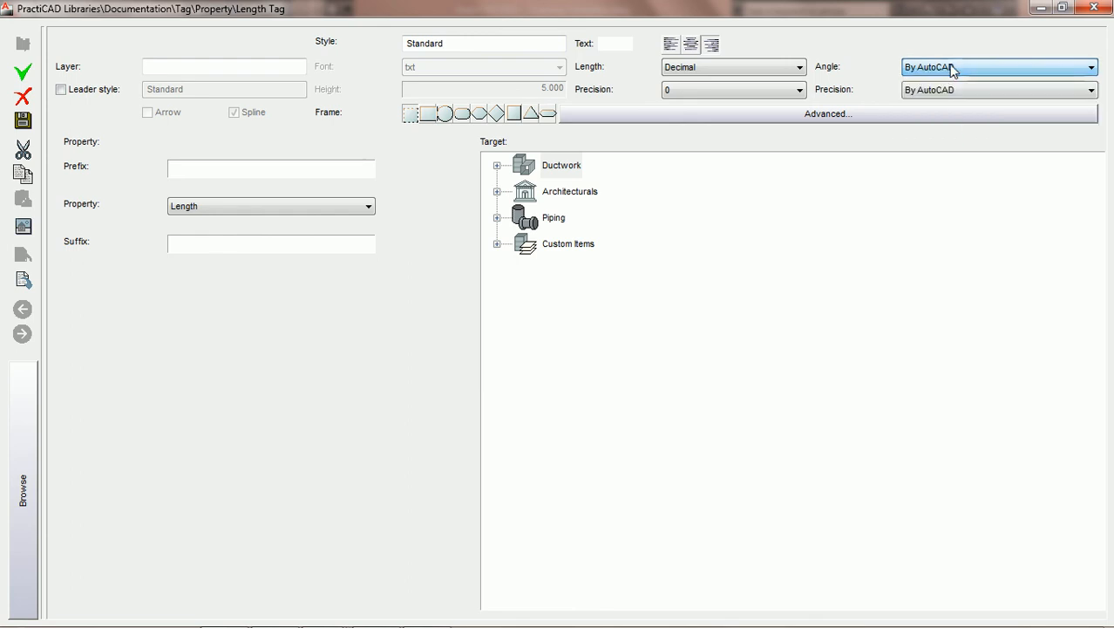
{"action": "left_click", "coordinate": [754, 67]}
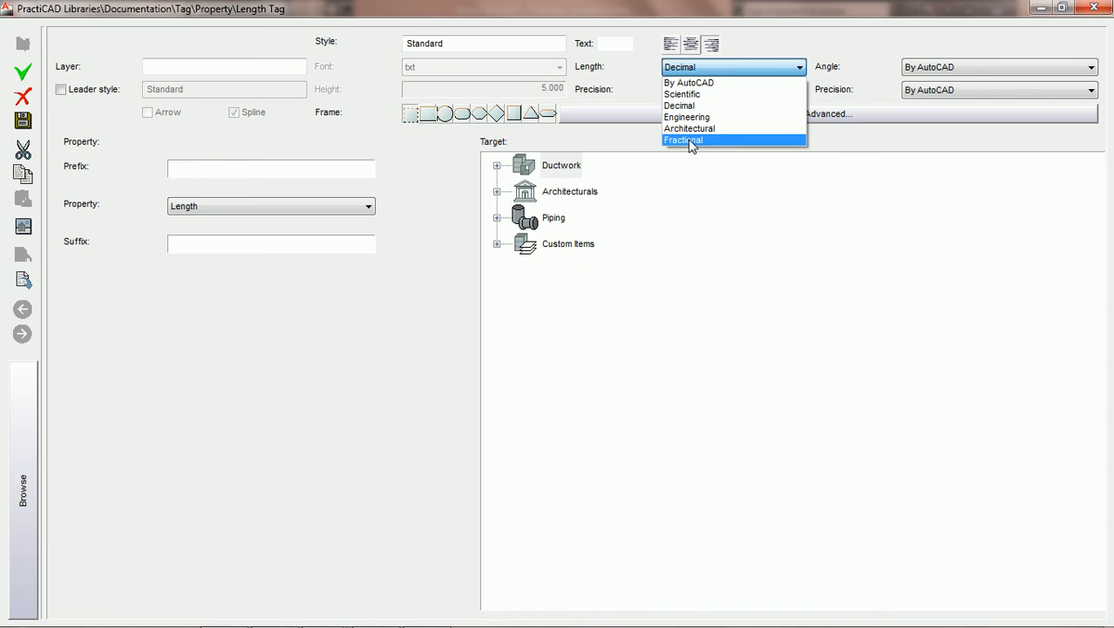
{"action": "left_click", "coordinate": [697, 83]}
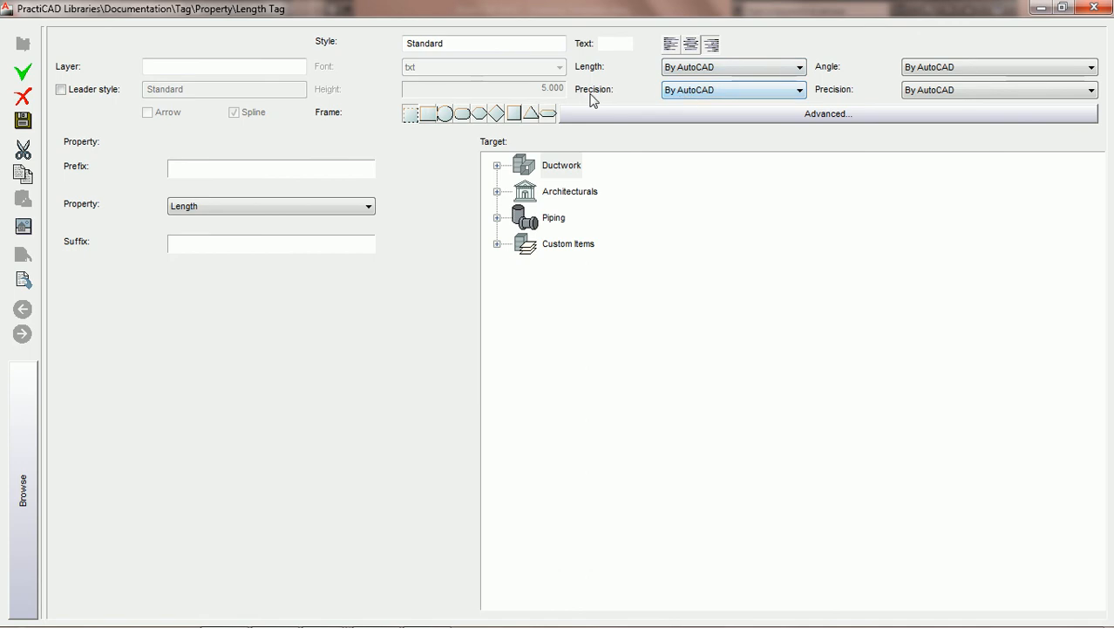
Step: Set the Length Tag's length format to Decimal with precision 0.0, save the tag and close the library
{"action": "left_click", "coordinate": [742, 68]}
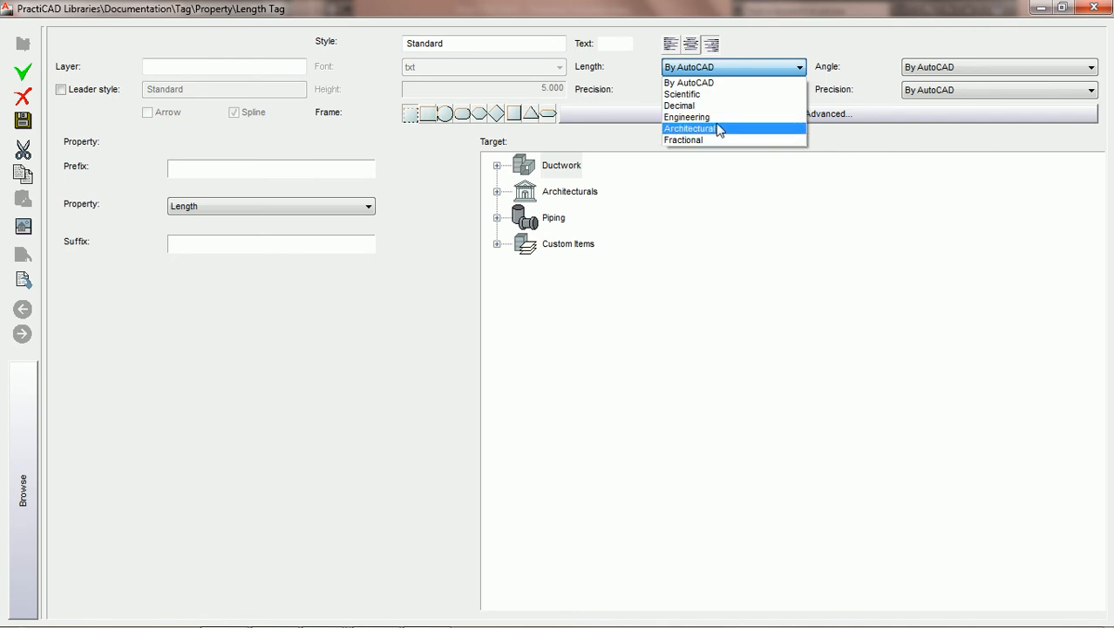
{"action": "left_click", "coordinate": [753, 68]}
{"action": "left_click", "coordinate": [752, 68]}
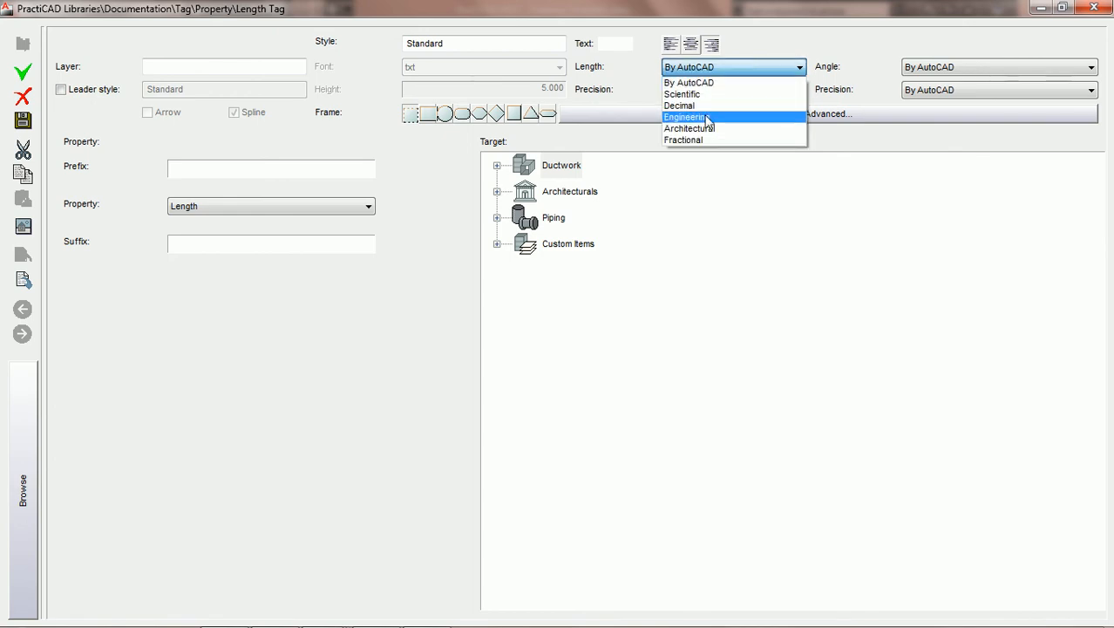
{"action": "left_click", "coordinate": [690, 104]}
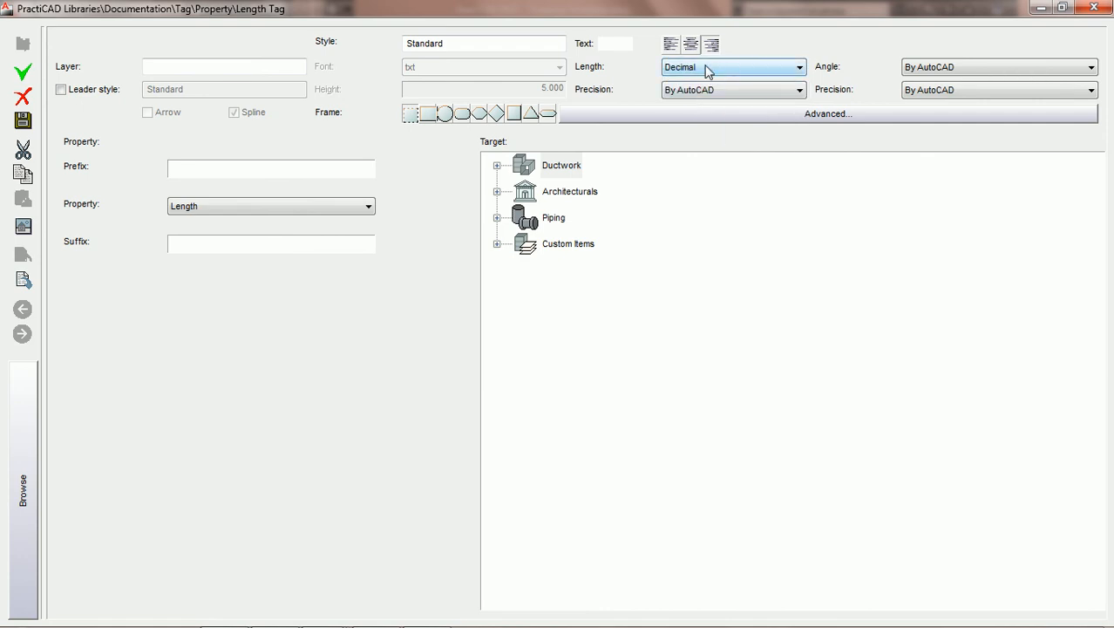
{"action": "left_click", "coordinate": [725, 88]}
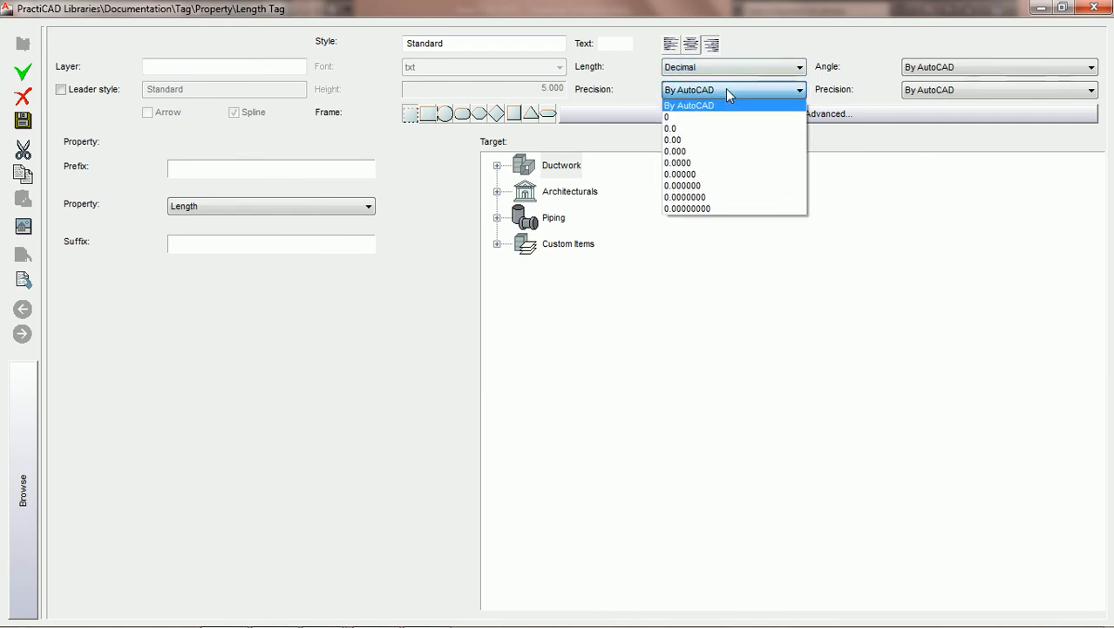
{"action": "left_click", "coordinate": [679, 129]}
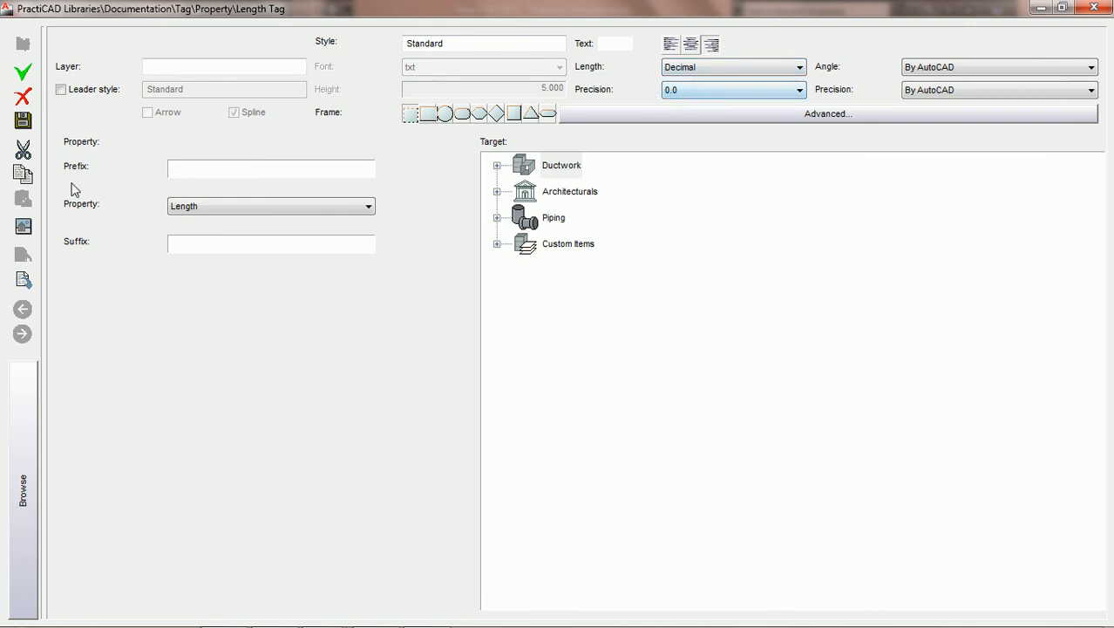
{"action": "left_click", "coordinate": [23, 120]}
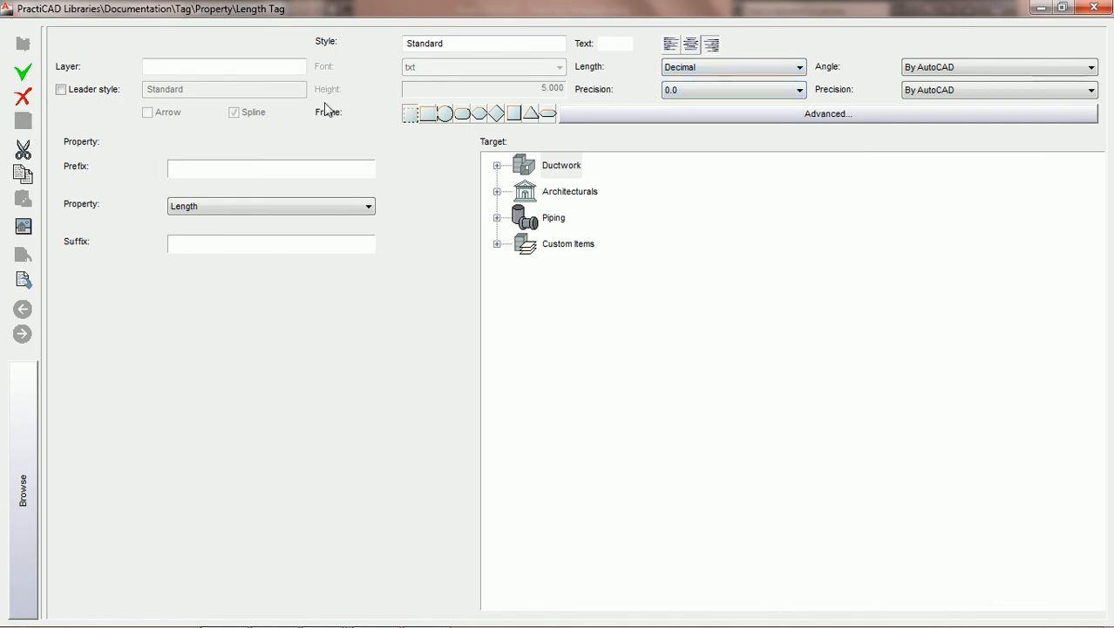
{"action": "left_click", "coordinate": [1093, 7]}
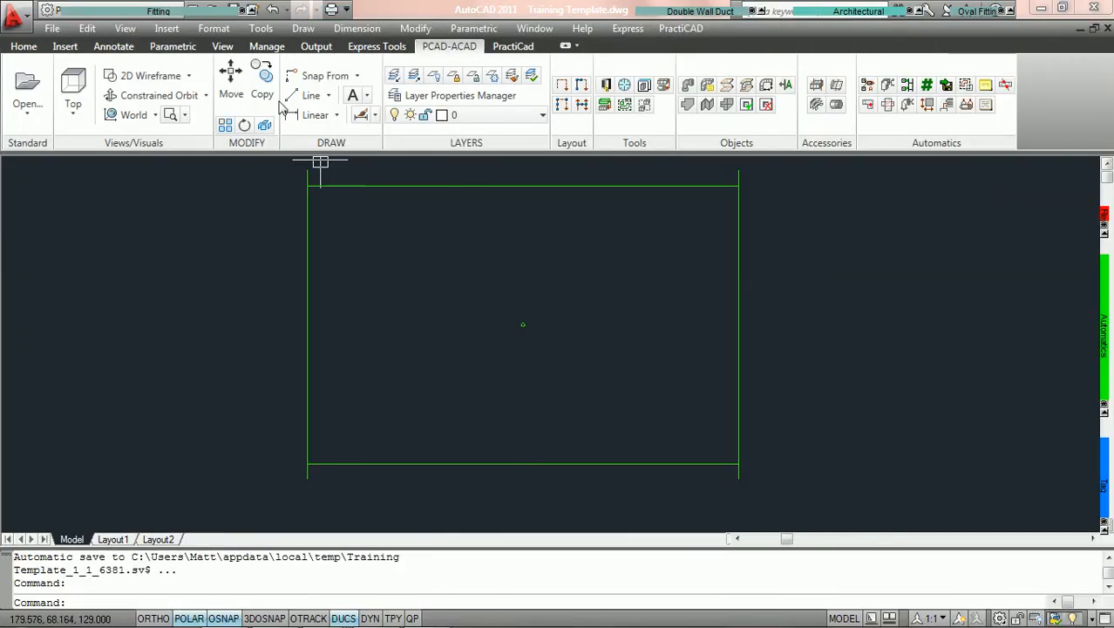
Step: Configure the drawing's length units as Architectural with 1/4-inch precision
{"action": "left_click", "coordinate": [213, 28]}
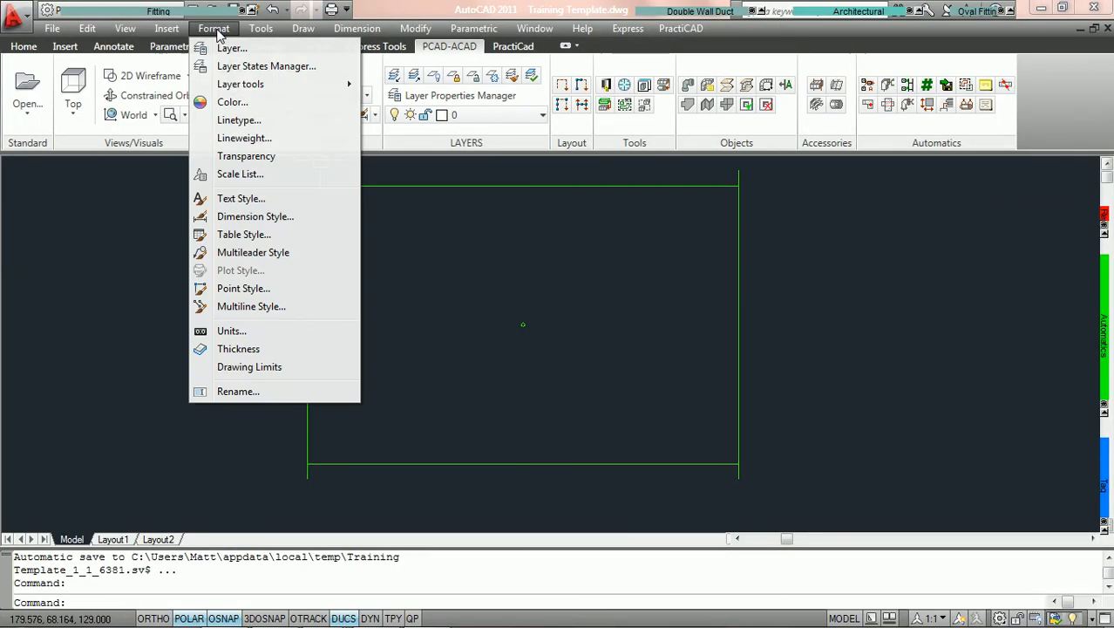
{"action": "left_click", "coordinate": [231, 333]}
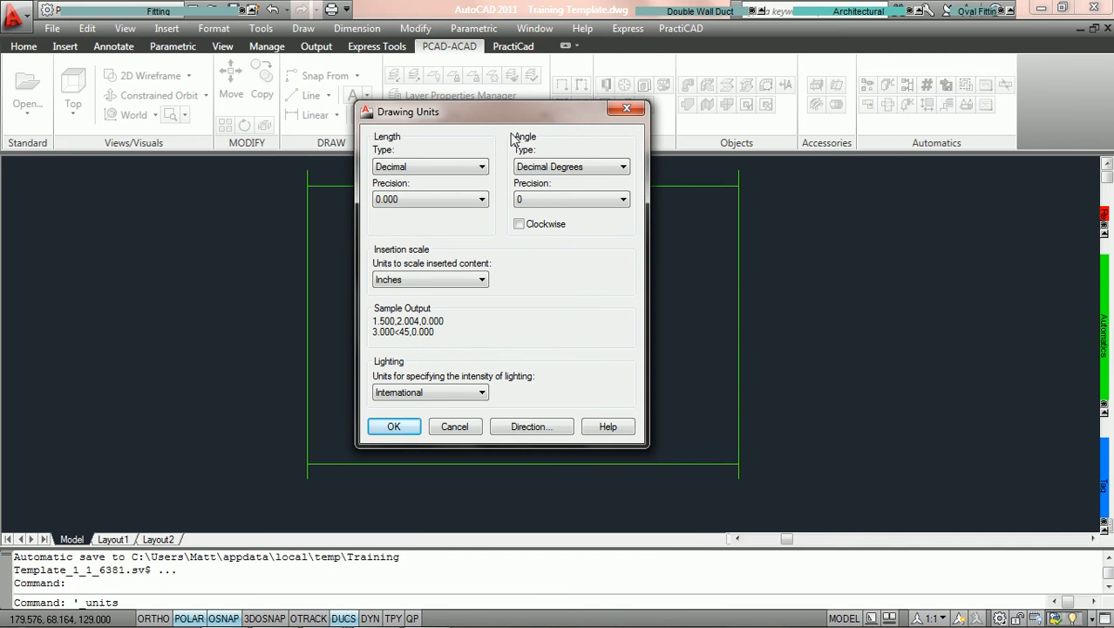
{"action": "left_click", "coordinate": [484, 168]}
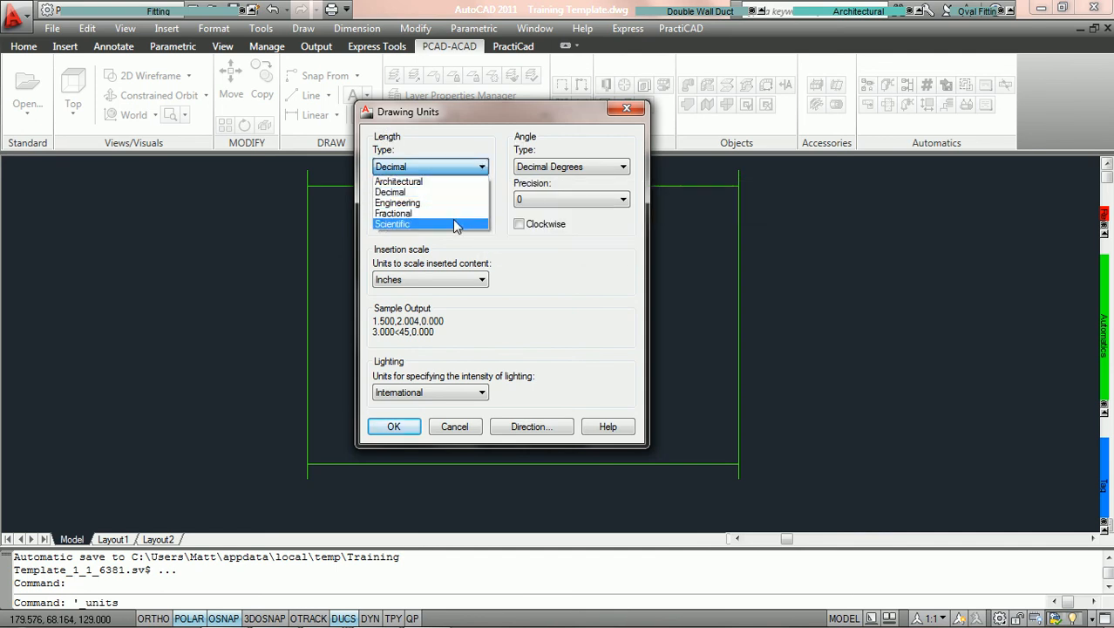
{"action": "left_click", "coordinate": [451, 181]}
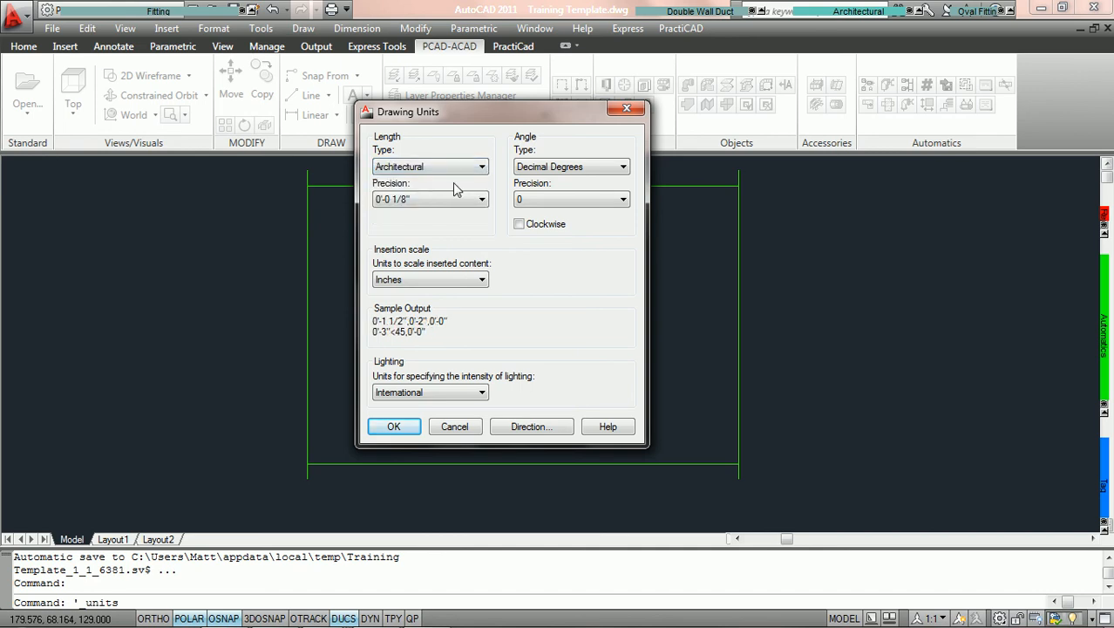
{"action": "left_click", "coordinate": [478, 200]}
{"action": "left_click", "coordinate": [460, 243]}
{"action": "left_click", "coordinate": [392, 429]}
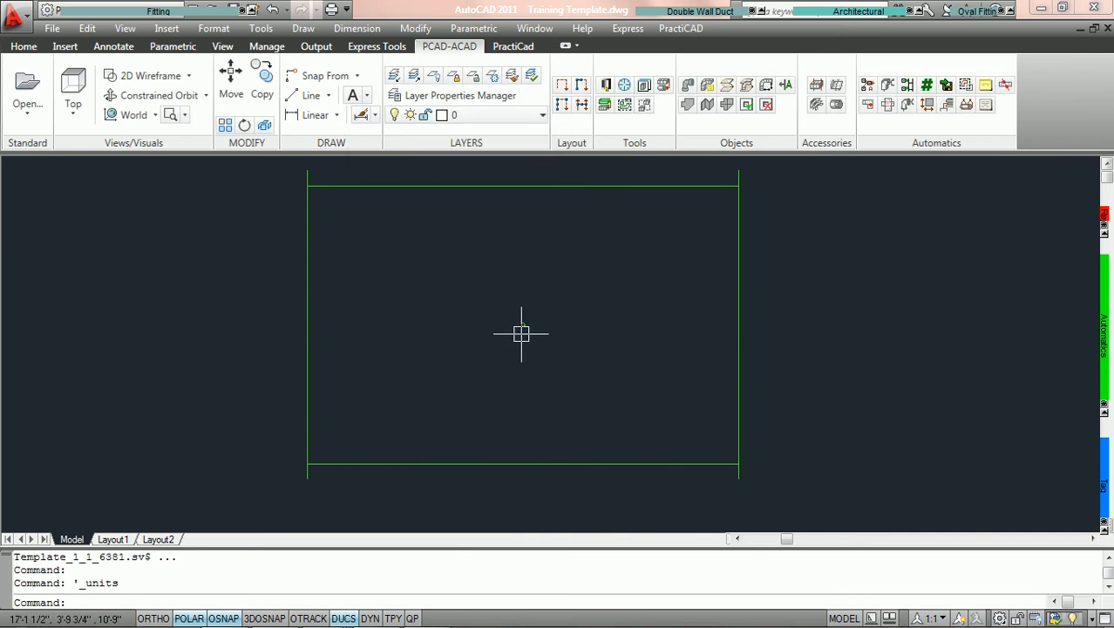
Step: Place a length tag with horizontal text inside the duct, between its upper edge and centre
{"action": "mouse_move", "coordinate": [520, 332]}
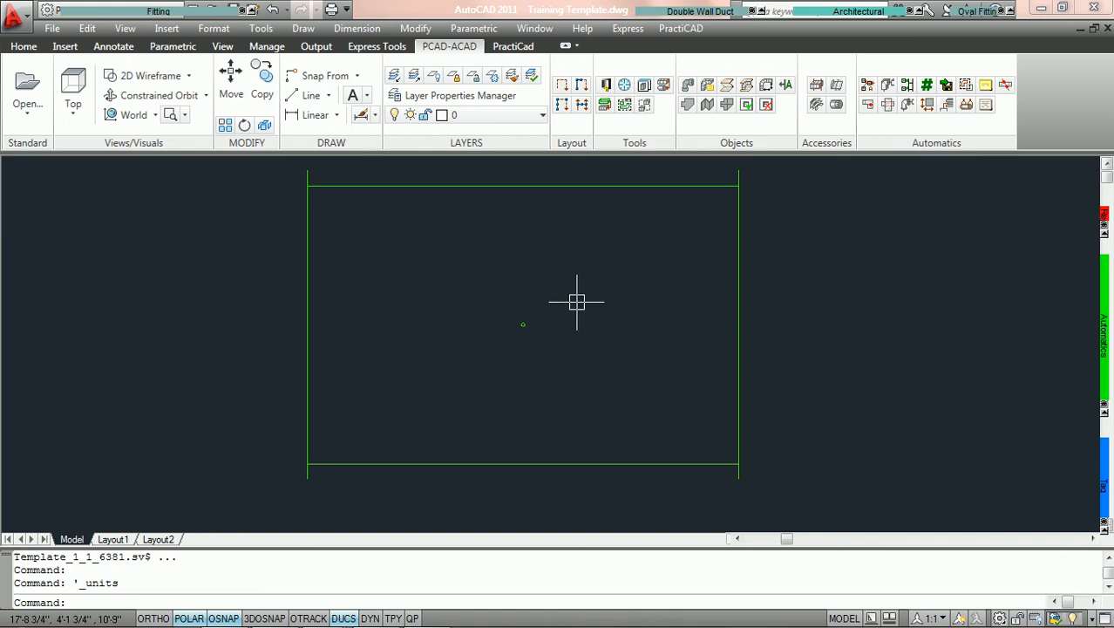
{"action": "mouse_move", "coordinate": [1102, 465]}
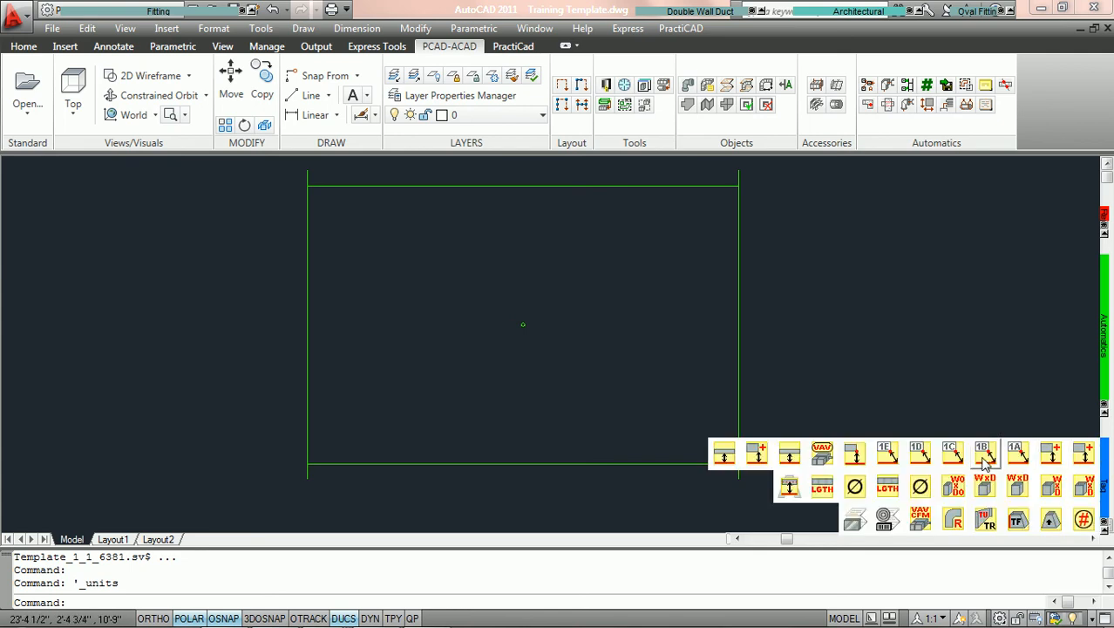
{"action": "left_click", "coordinate": [888, 486]}
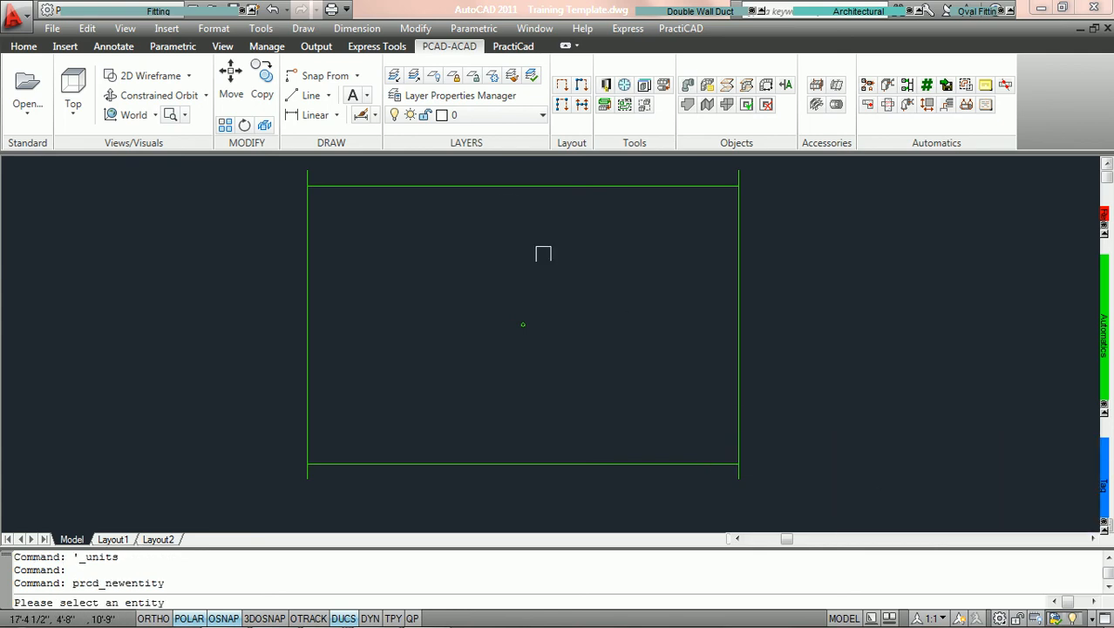
{"action": "left_click", "coordinate": [497, 192]}
{"action": "left_click", "coordinate": [471, 257]}
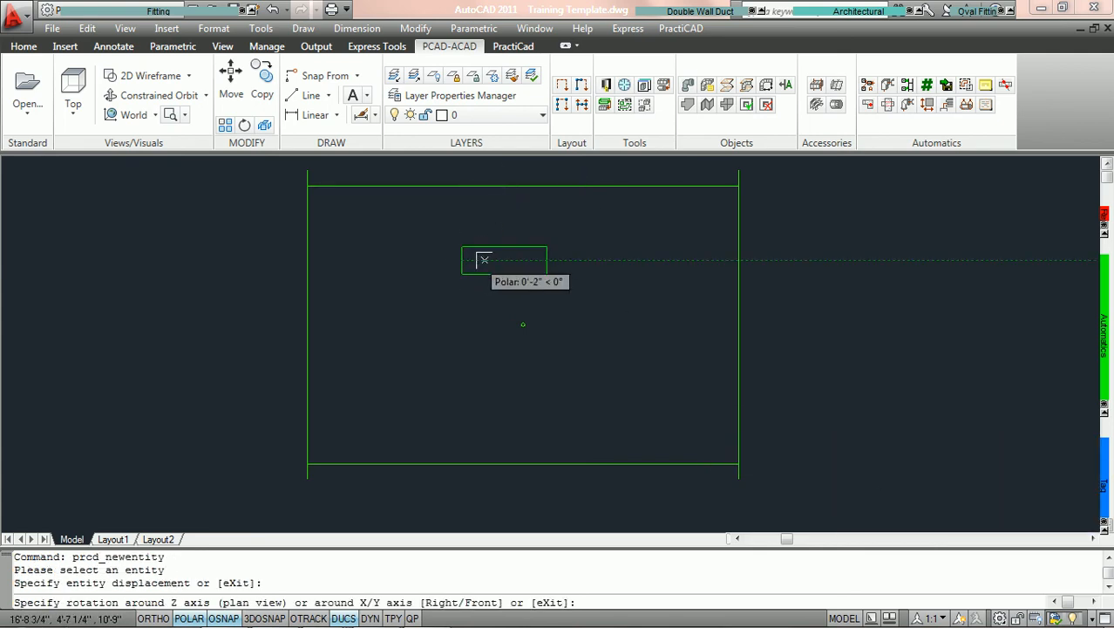
{"action": "left_click", "coordinate": [476, 256]}
{"action": "scroll", "coordinate": [510, 323], "scroll_direction": "up", "scroll_amount": 2}
{"action": "middle_click_drag", "start_coordinate": [547, 291], "coordinate": [545, 352]}
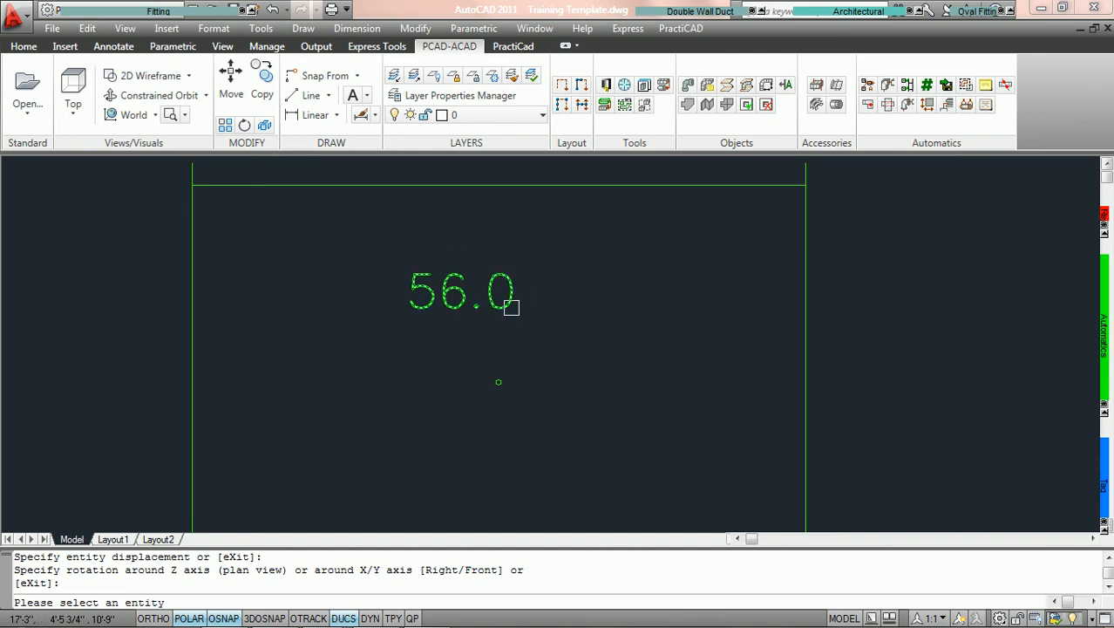
{"action": "scroll", "coordinate": [569, 305], "scroll_direction": "down", "scroll_amount": 4}
{"action": "scroll", "coordinate": [568, 305], "scroll_direction": "up", "scroll_amount": 3}
{"action": "middle_click_drag", "start_coordinate": [568, 293], "coordinate": [564, 273]}
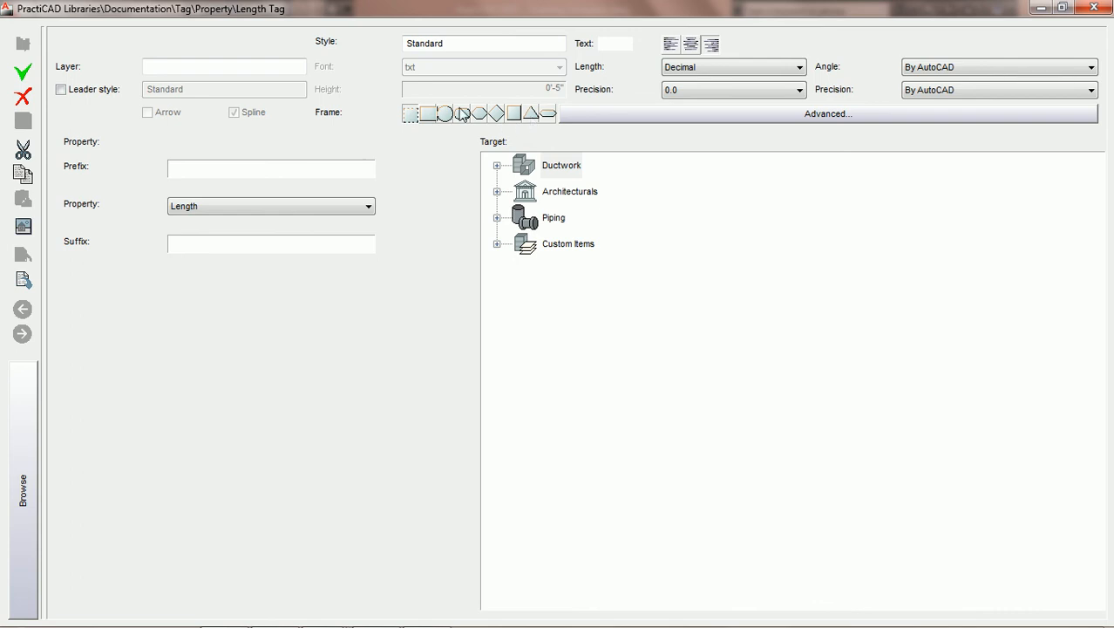
Step: Try a rectangular frame on the Length Tag, revert it to no frame, save the tag and close the library
{"action": "left_click", "coordinate": [429, 115]}
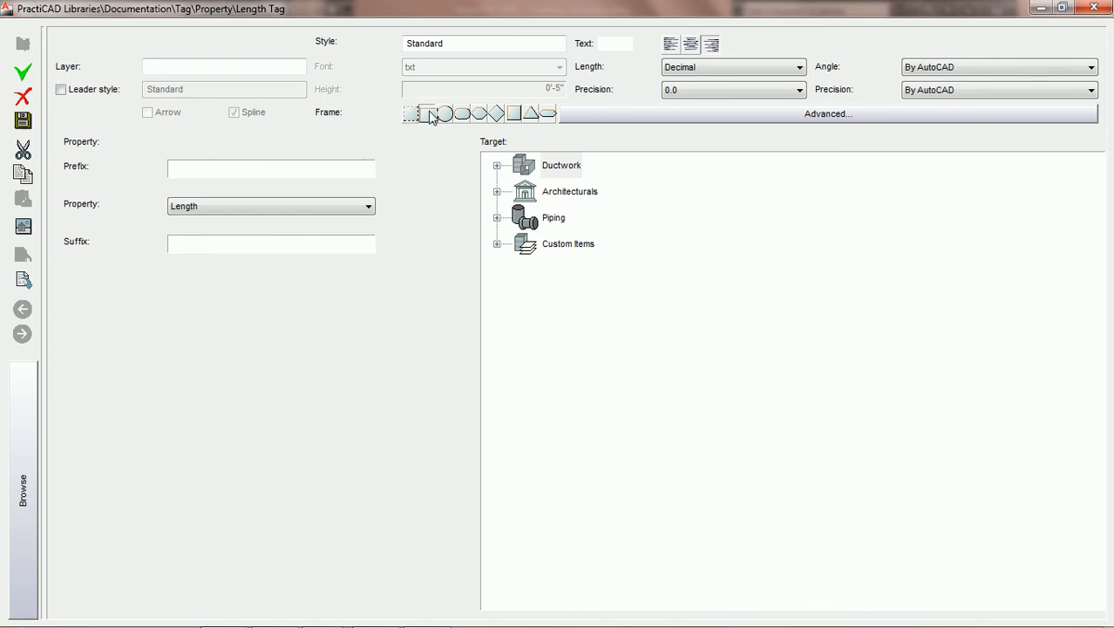
{"action": "left_click", "coordinate": [411, 115]}
{"action": "left_click", "coordinate": [23, 120]}
{"action": "left_click", "coordinate": [1094, 7]}
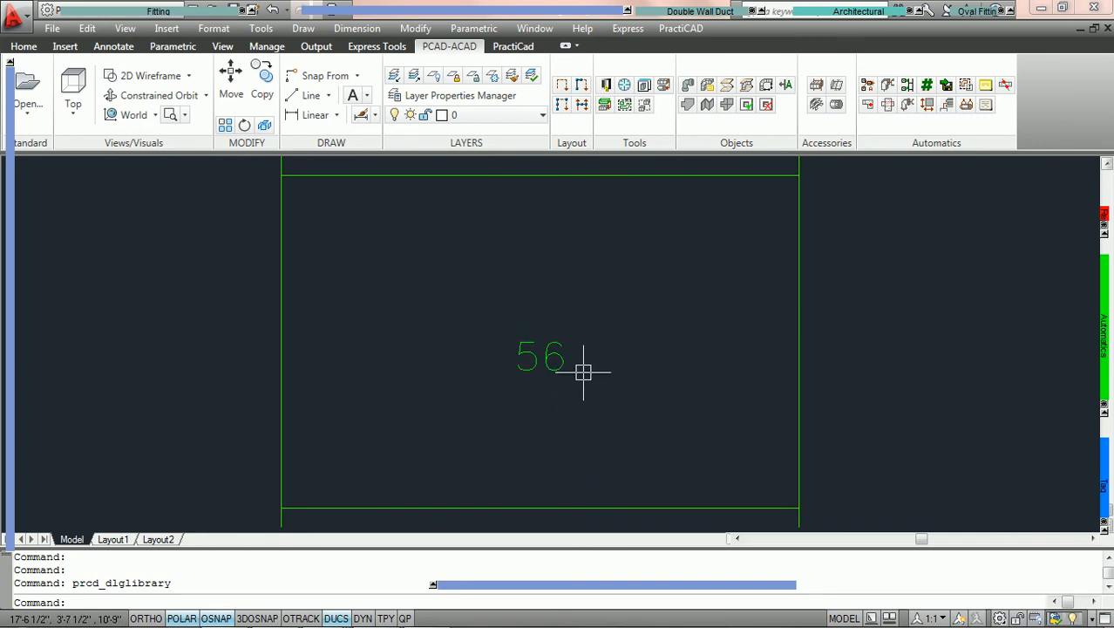
{"action": "double_click", "coordinate": [583, 372]}
{"action": "key", "text": "Escape"}
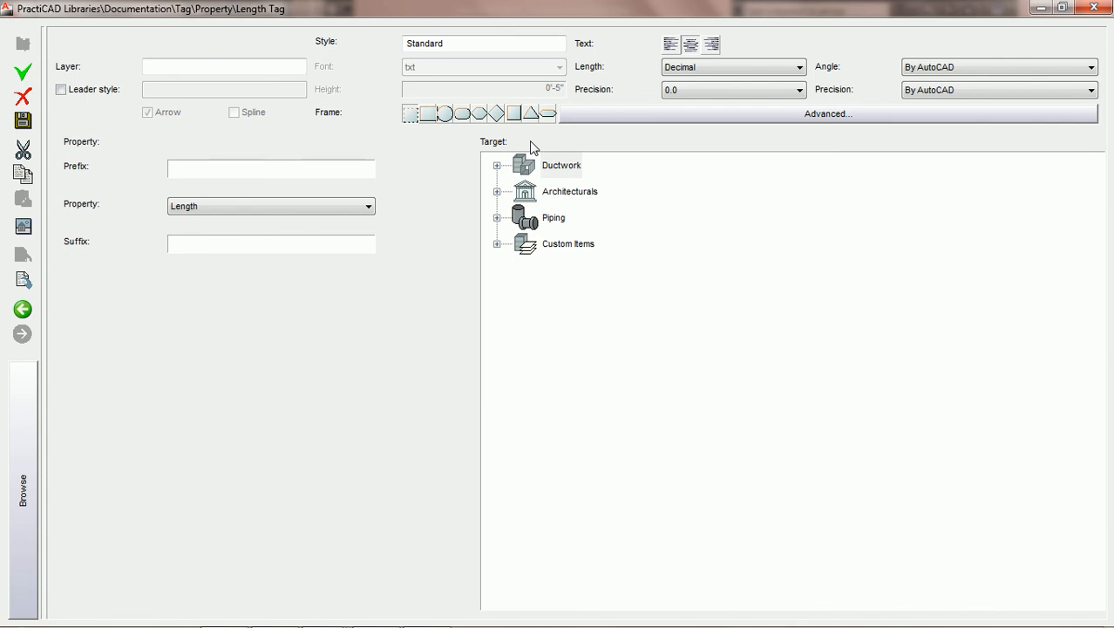
Step: Show the Length Tag's advanced settings and add a new entry to the frame list
{"action": "left_click", "coordinate": [723, 118]}
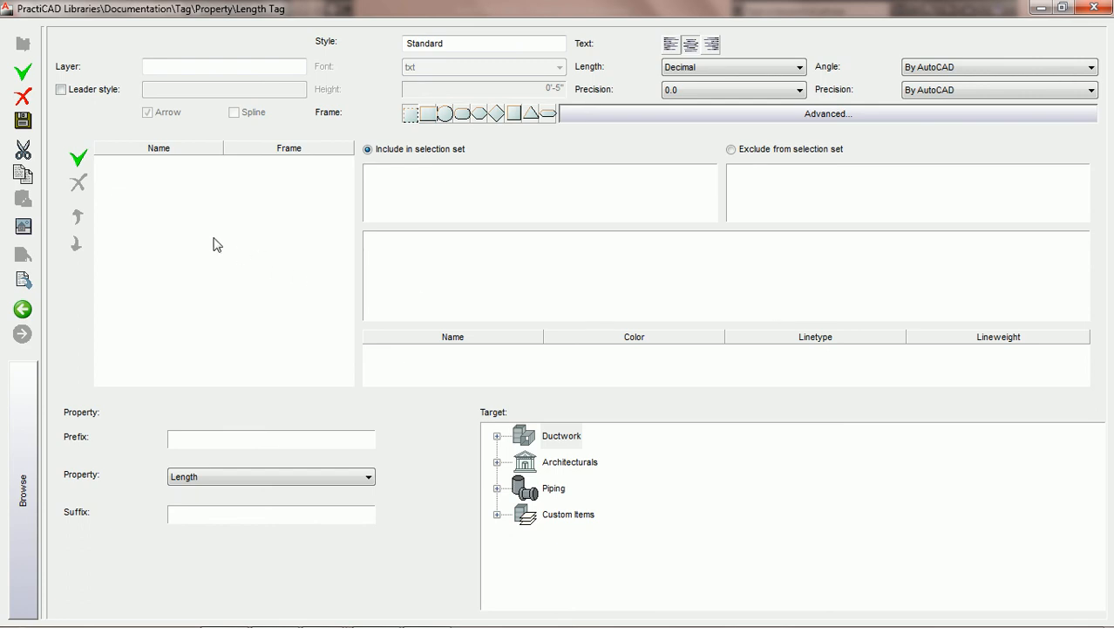
{"action": "left_click", "coordinate": [77, 155]}
{"action": "left_click", "coordinate": [78, 155]}
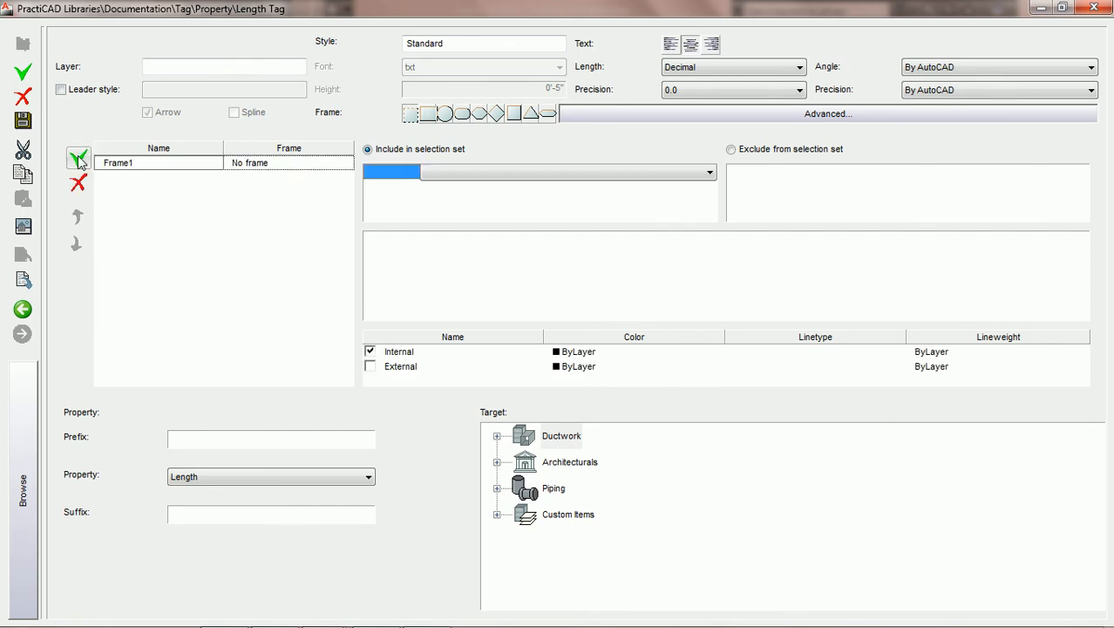
Step: Rename the first entry in the frame list BLACK IRON and set its frame shape to Circle
{"action": "left_click", "coordinate": [125, 164]}
{"action": "left_click", "coordinate": [126, 165]}
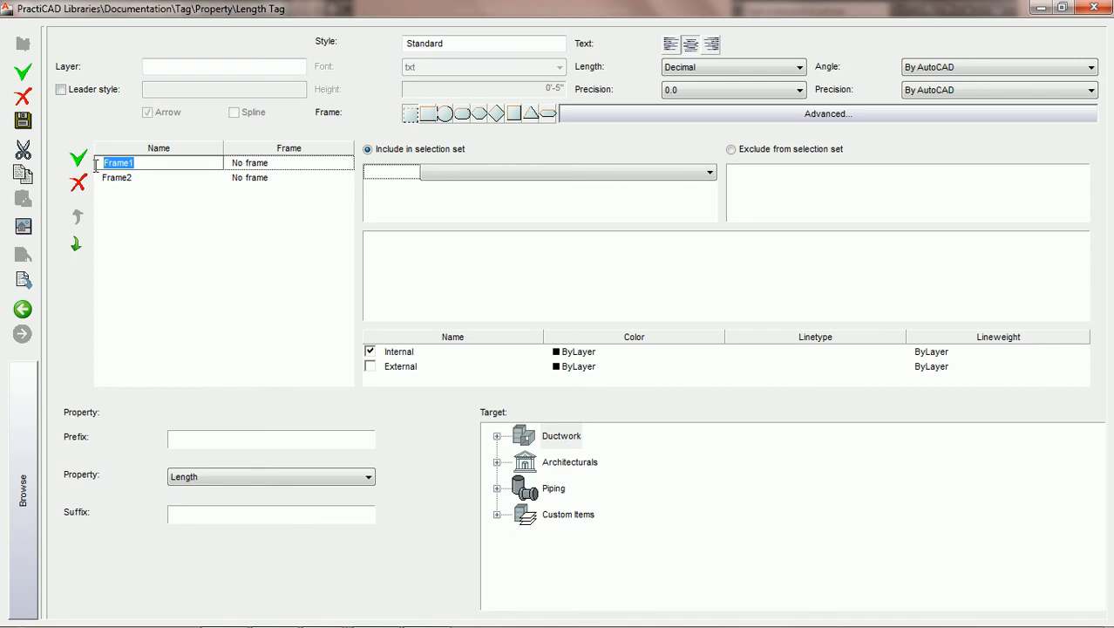
{"action": "type", "text": "BA"}
{"action": "type", "text": "ACK IRON"}
{"action": "left_click", "coordinate": [282, 165]}
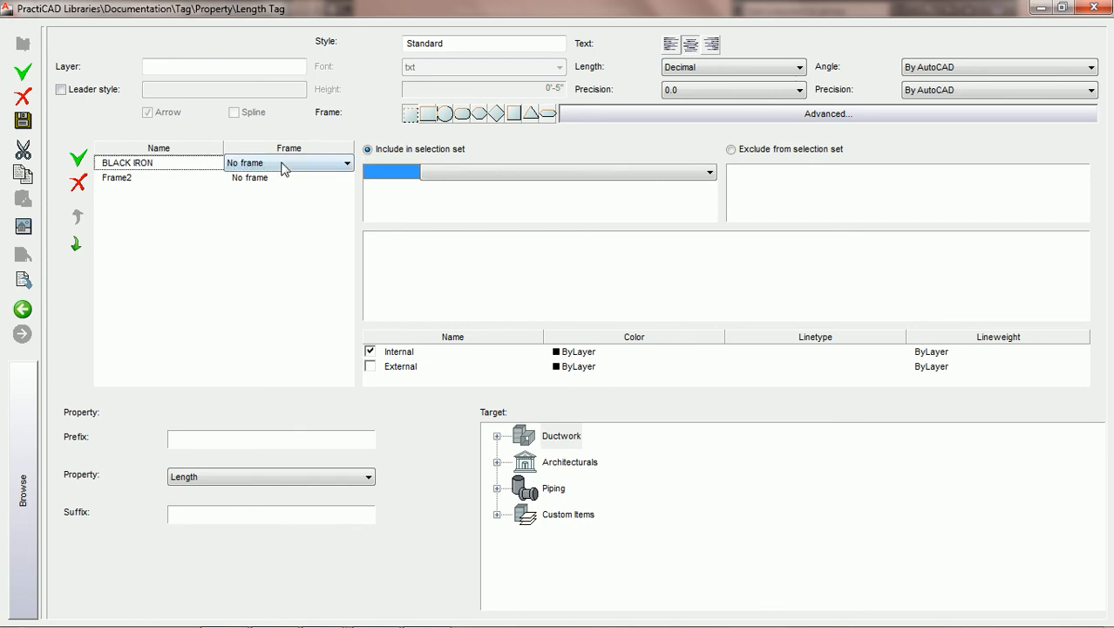
{"action": "left_click", "coordinate": [345, 165]}
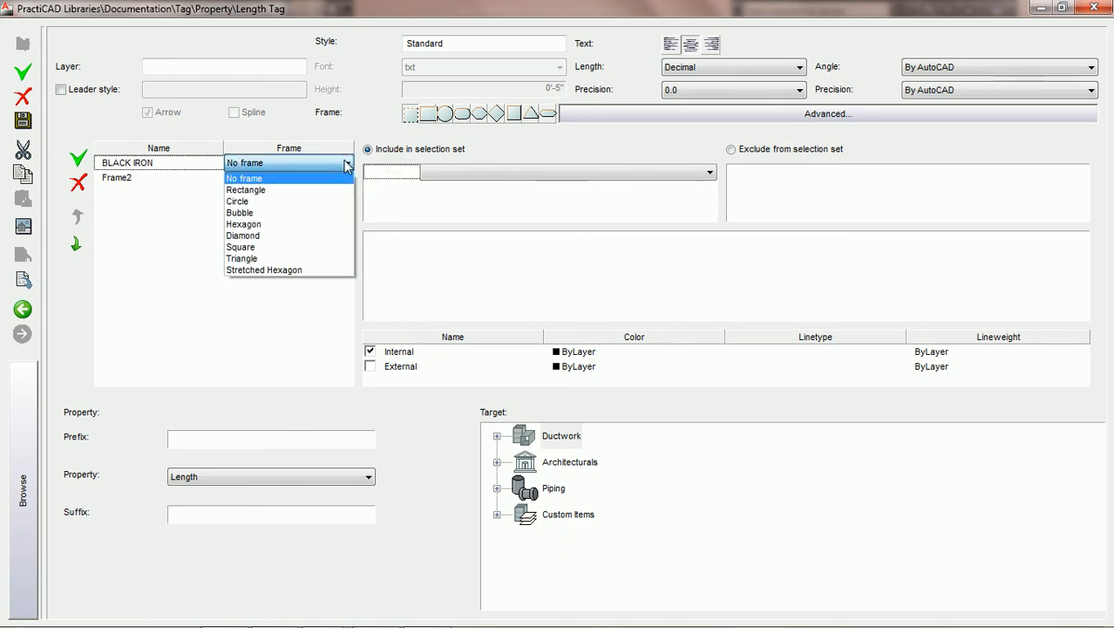
{"action": "left_click", "coordinate": [266, 206]}
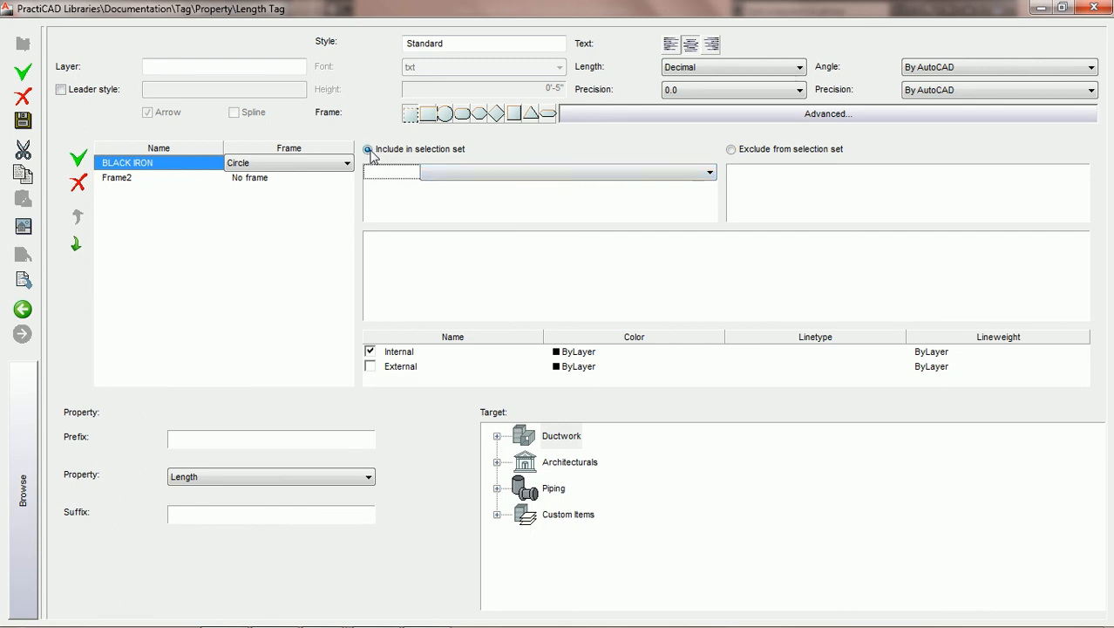
Step: Add an inclusion condition to the BLACK IRON frame requiring Material to be defined and equal to Black Iron
{"action": "left_click", "coordinate": [622, 177]}
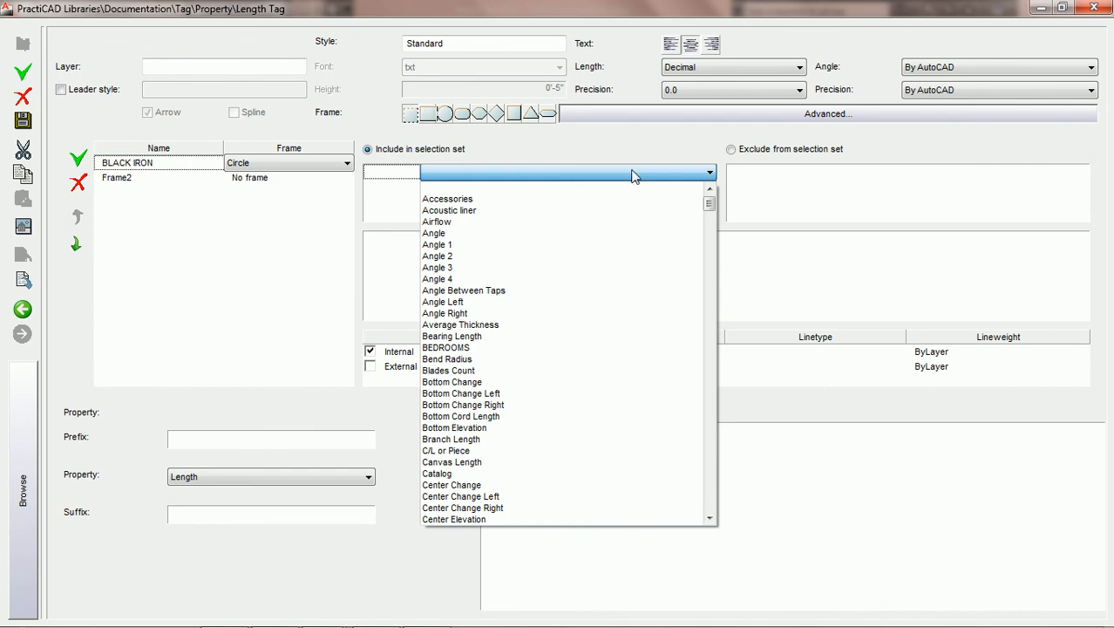
{"action": "mouse_move", "coordinate": [709, 202]}
{"action": "left_mouse_down"}
{"action": "mouse_move", "coordinate": [709, 229]}
{"action": "mouse_move", "coordinate": [709, 202]}
{"action": "left_mouse_up"}
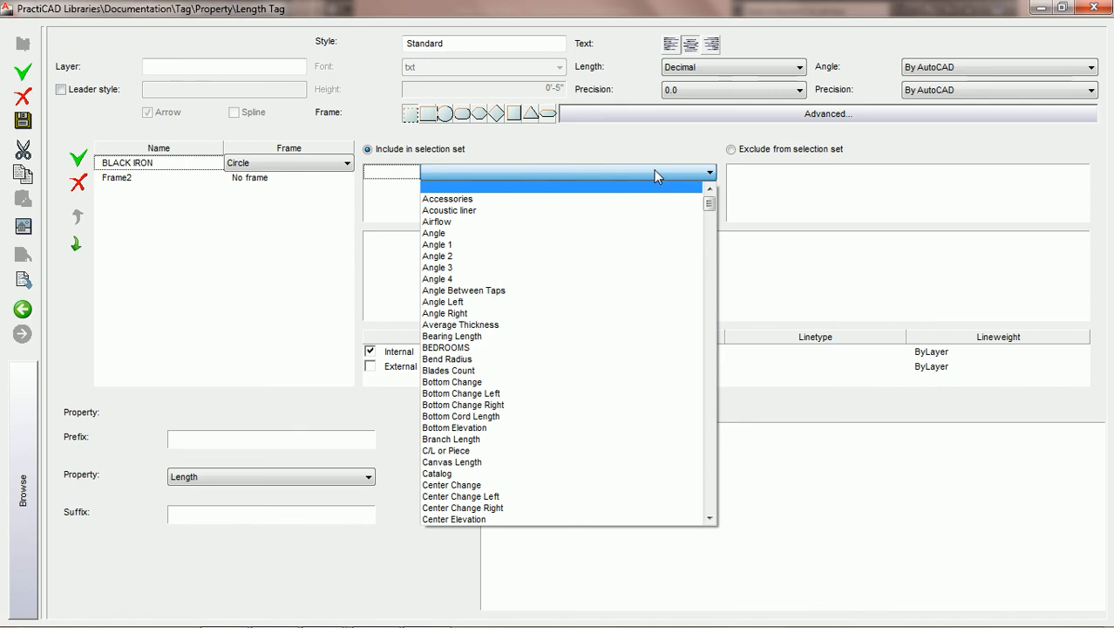
{"action": "key", "text": "m"}
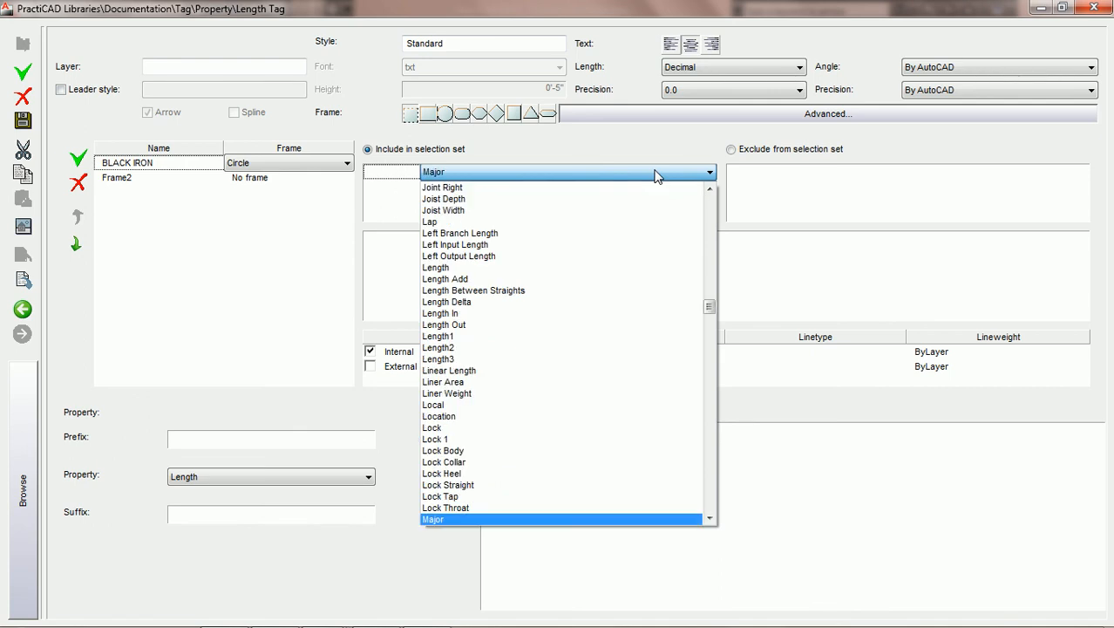
{"action": "left_click_drag", "start_coordinate": [709, 306], "coordinate": [710, 323]}
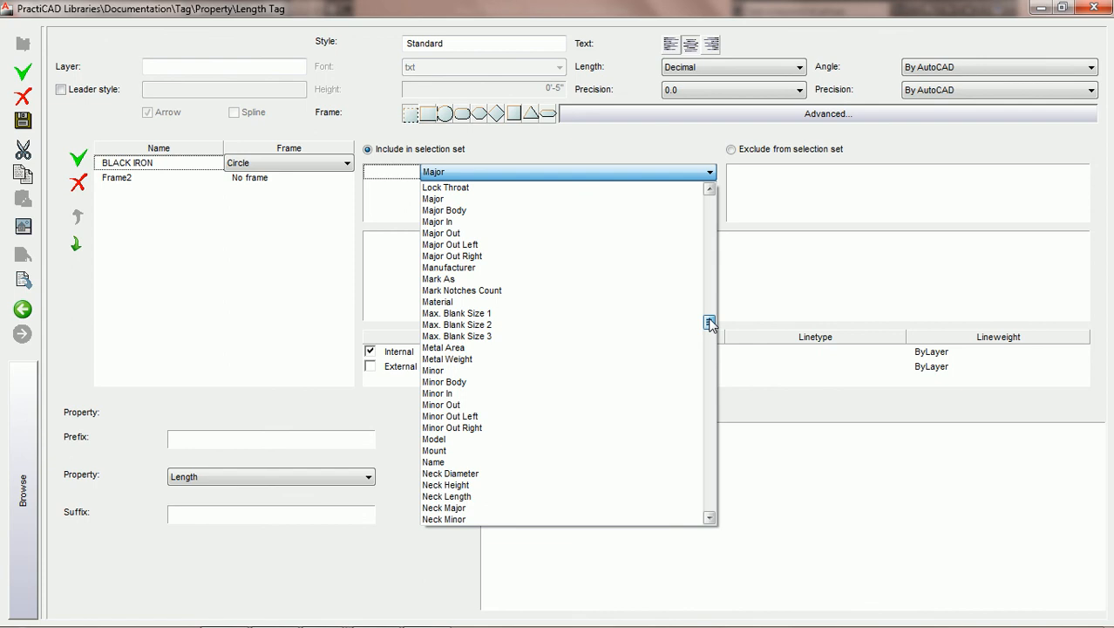
{"action": "left_click", "coordinate": [556, 302]}
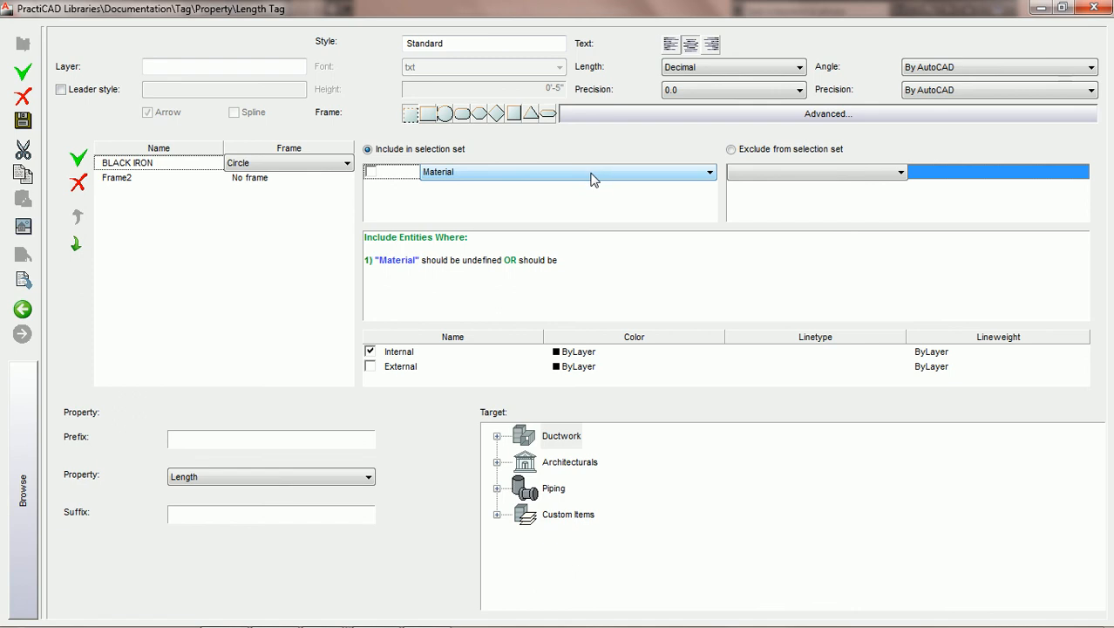
{"action": "left_click", "coordinate": [865, 174]}
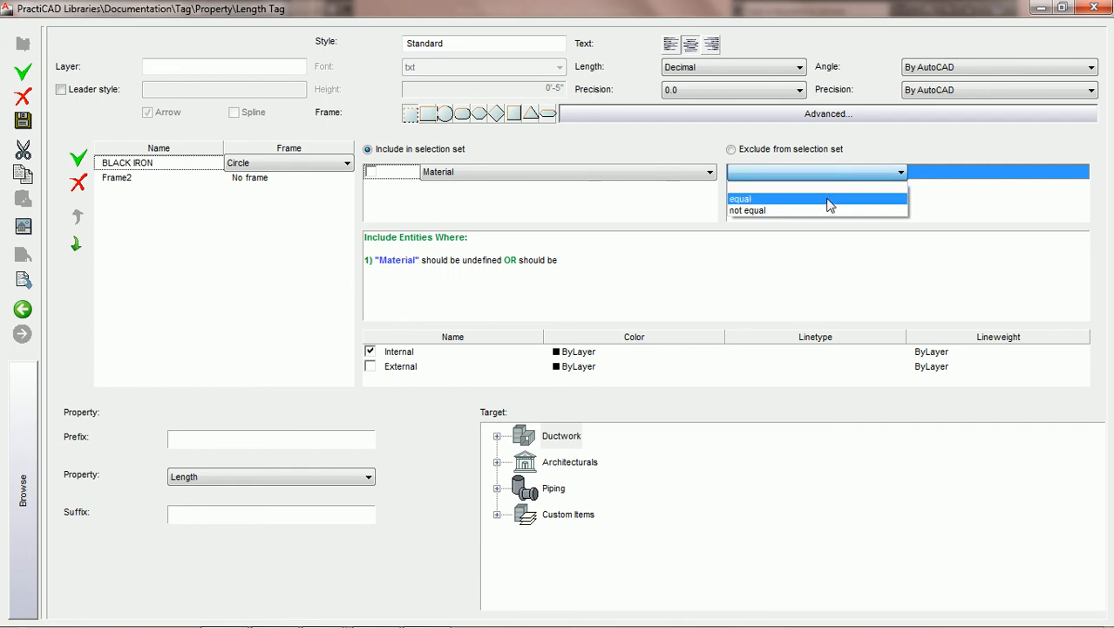
{"action": "left_click", "coordinate": [829, 200]}
{"action": "left_click", "coordinate": [1079, 176]}
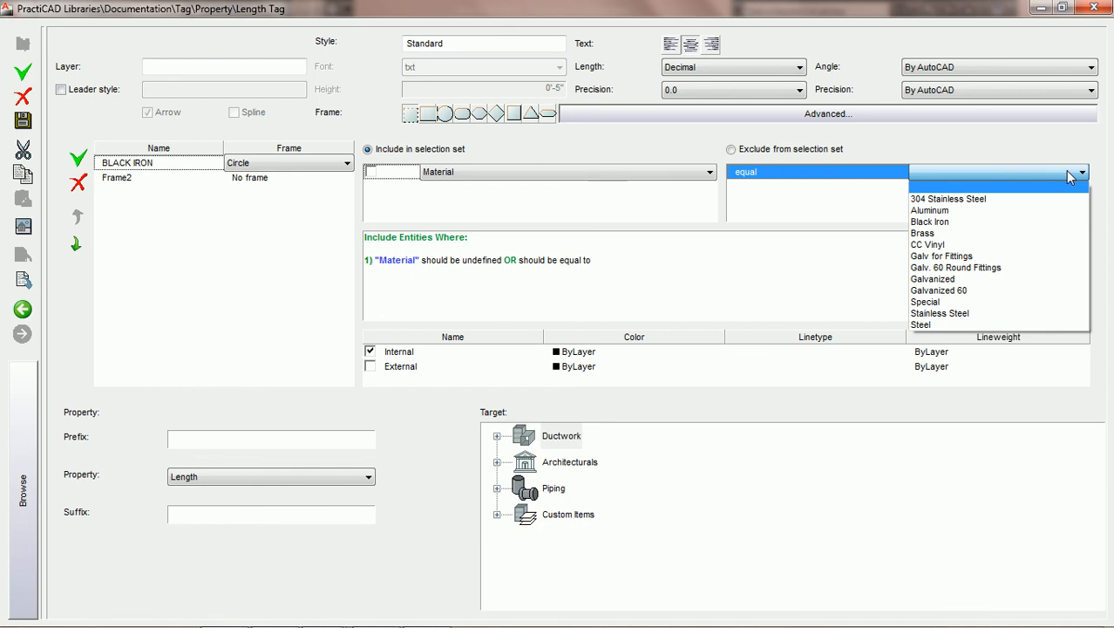
{"action": "left_click", "coordinate": [1025, 222]}
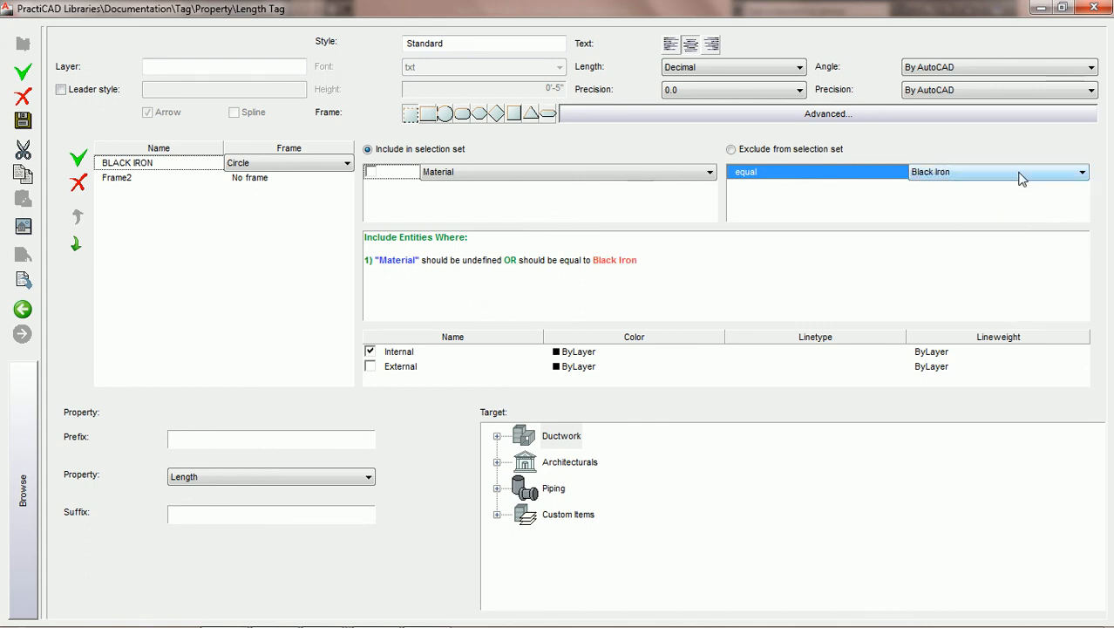
{"action": "left_click", "coordinate": [372, 175]}
{"action": "left_click", "coordinate": [371, 173]}
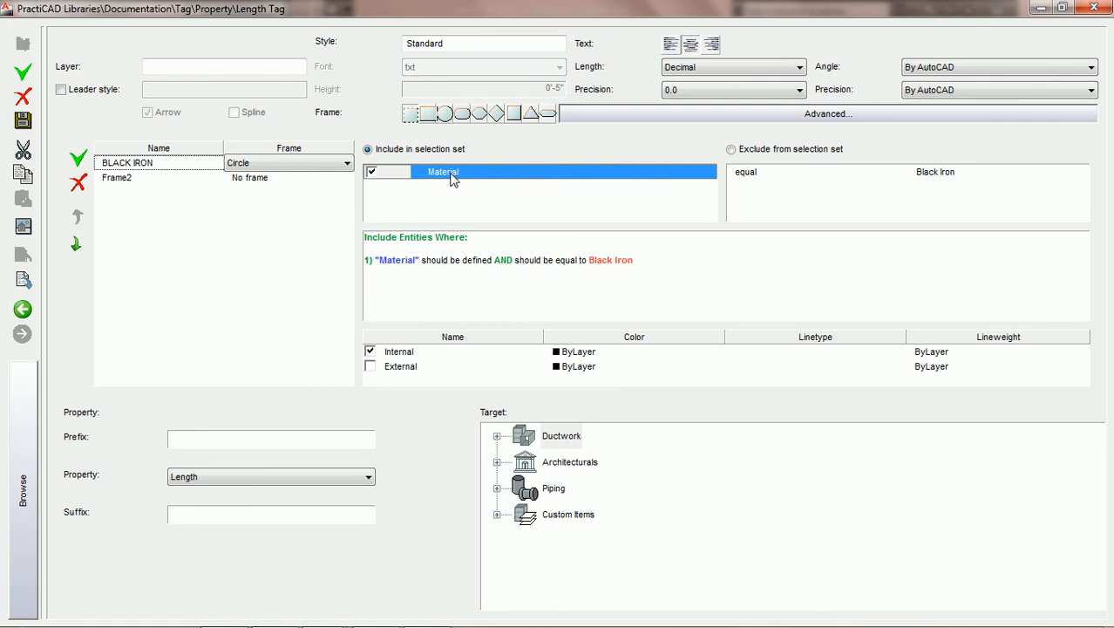
Step: Set the linetype of the BLACK IRON frame's Internal outline to Continuous
{"action": "left_click", "coordinate": [234, 163]}
{"action": "left_click", "coordinate": [834, 355]}
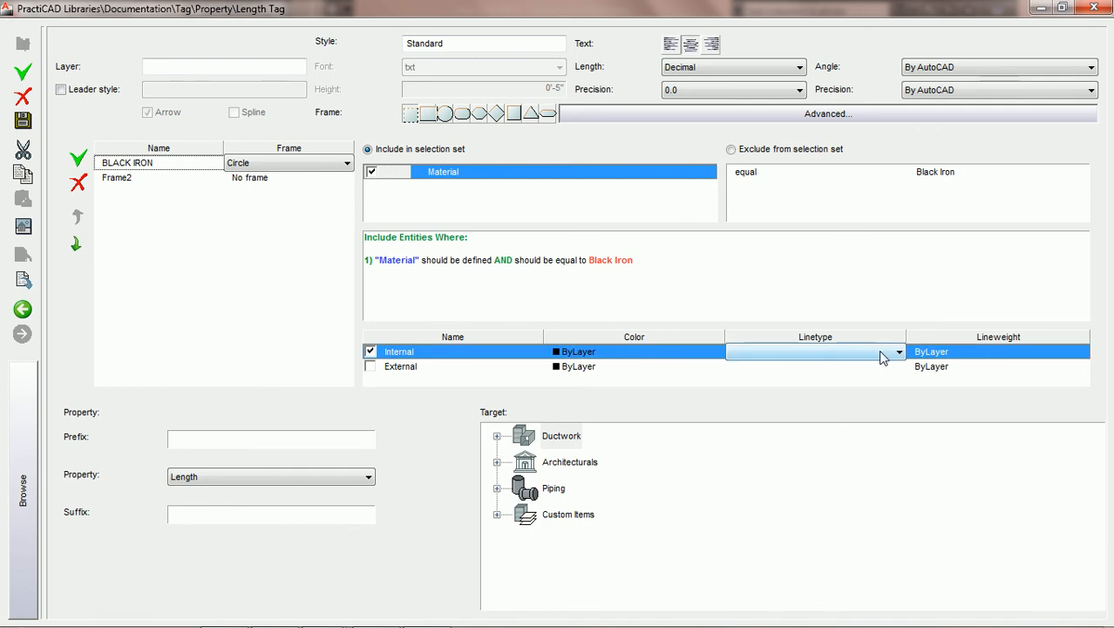
{"action": "left_click", "coordinate": [877, 351]}
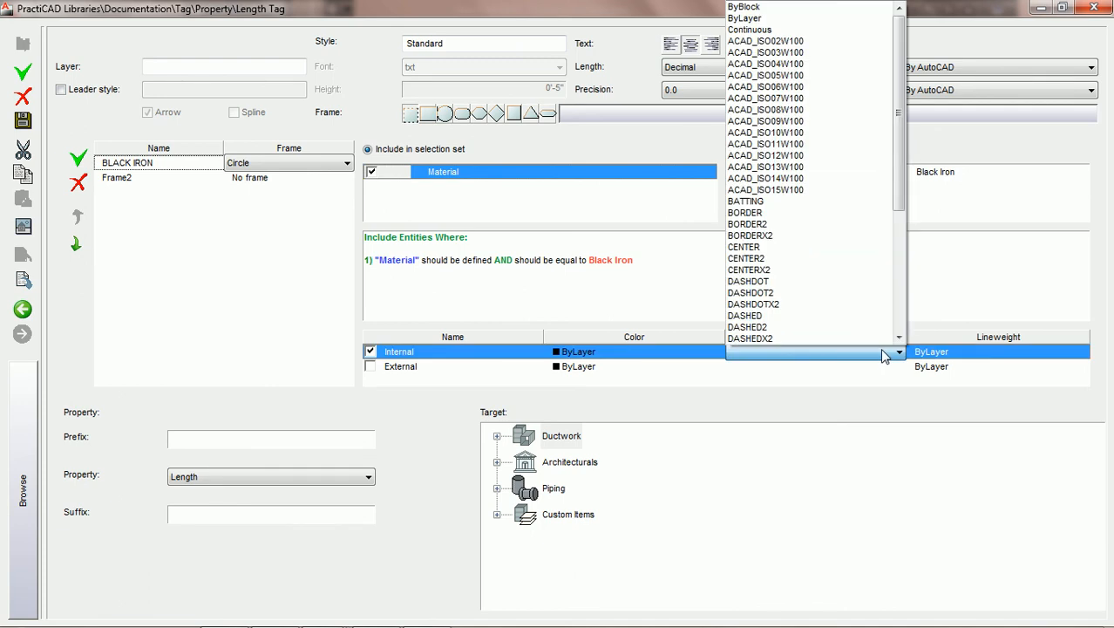
{"action": "left_click", "coordinate": [811, 31]}
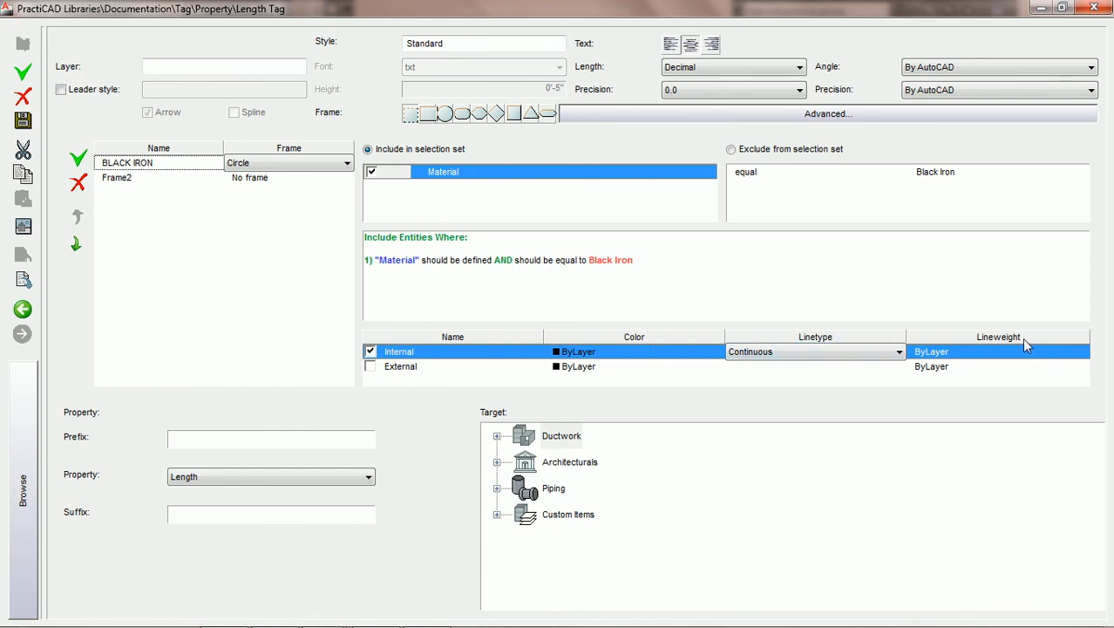
Step: Rename the second entry in the frame list BRASS and set its frame shape to Square
{"action": "left_click", "coordinate": [117, 179]}
{"action": "left_click", "coordinate": [142, 177]}
{"action": "type", "text": "BRASS"}
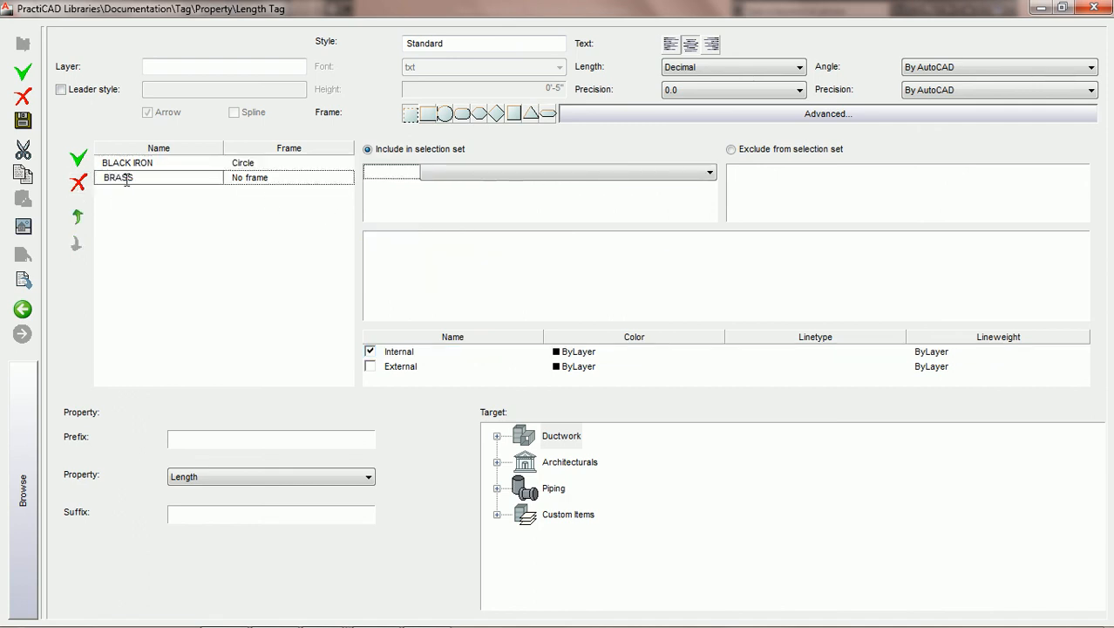
{"action": "left_click", "coordinate": [337, 179]}
{"action": "left_click", "coordinate": [347, 179]}
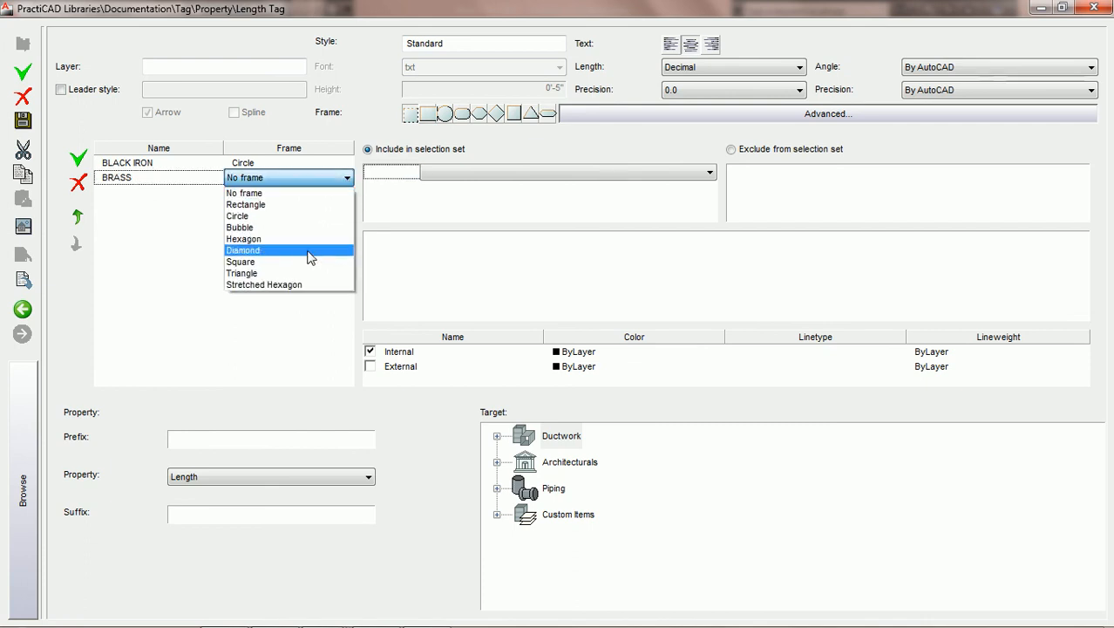
{"action": "left_click", "coordinate": [303, 263]}
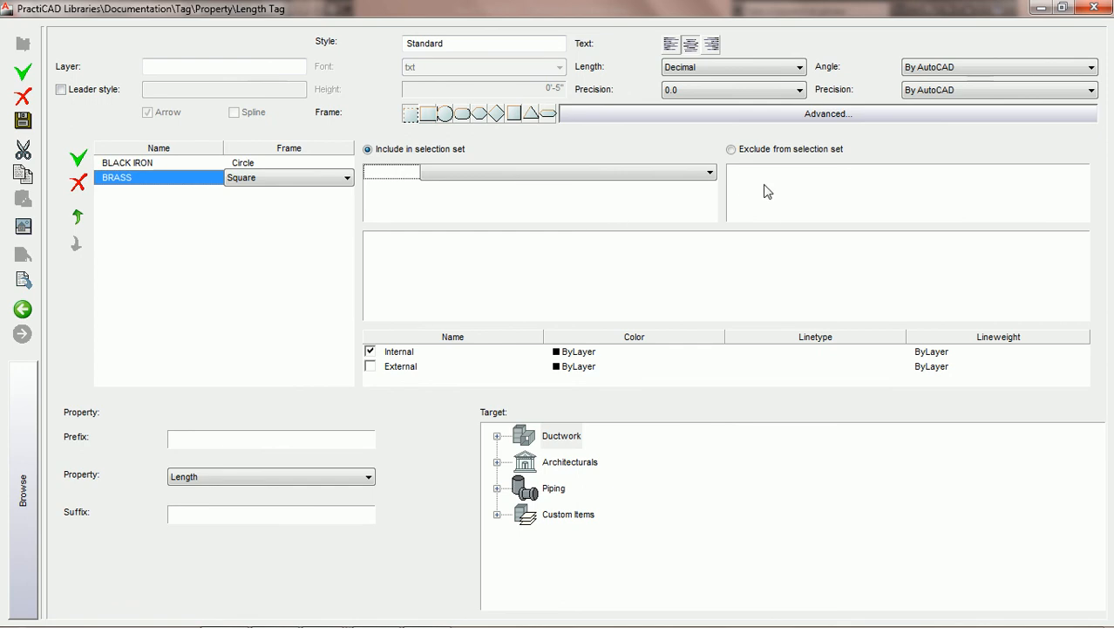
Step: Add an inclusion condition to the BRASS frame requiring Material to be defined and equal to Brass
{"action": "left_click", "coordinate": [710, 175]}
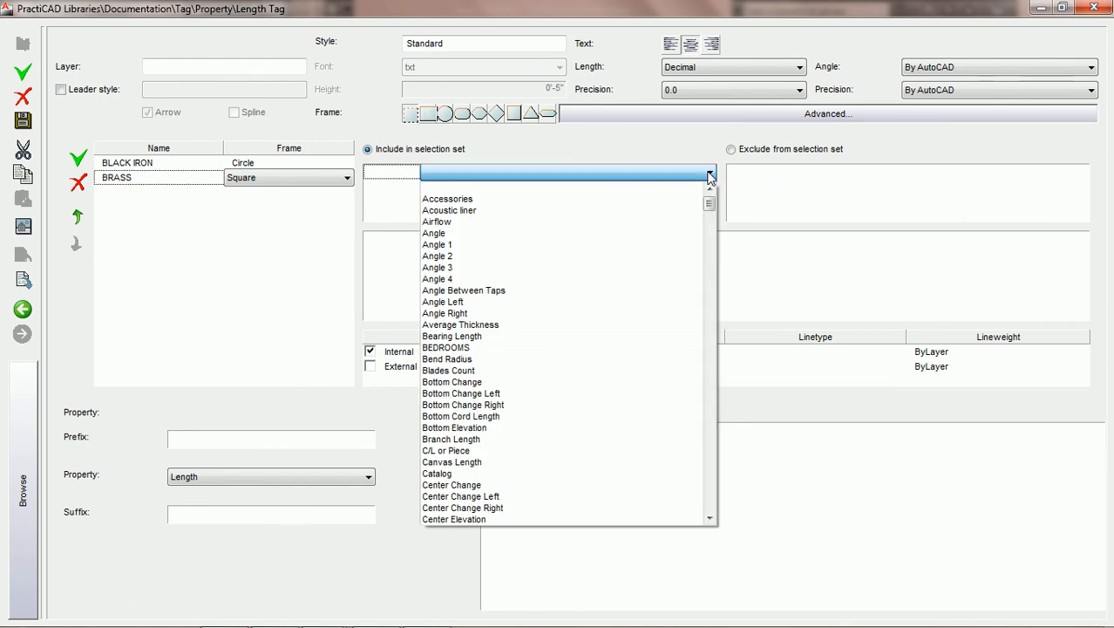
{"action": "key", "text": "m"}
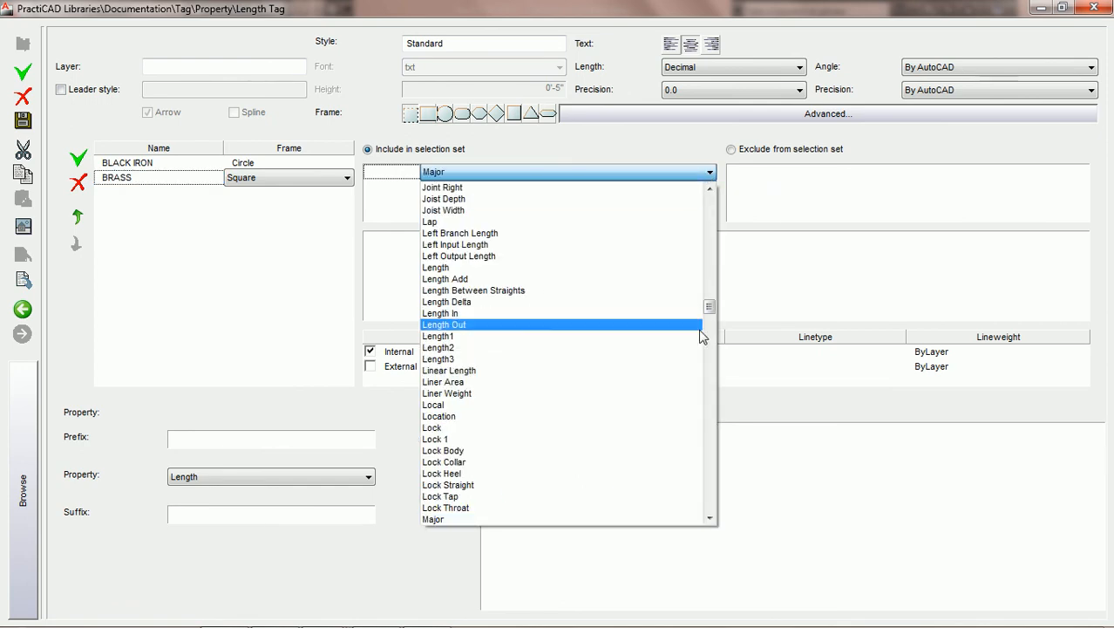
{"action": "left_click_drag", "start_coordinate": [711, 307], "coordinate": [709, 318]}
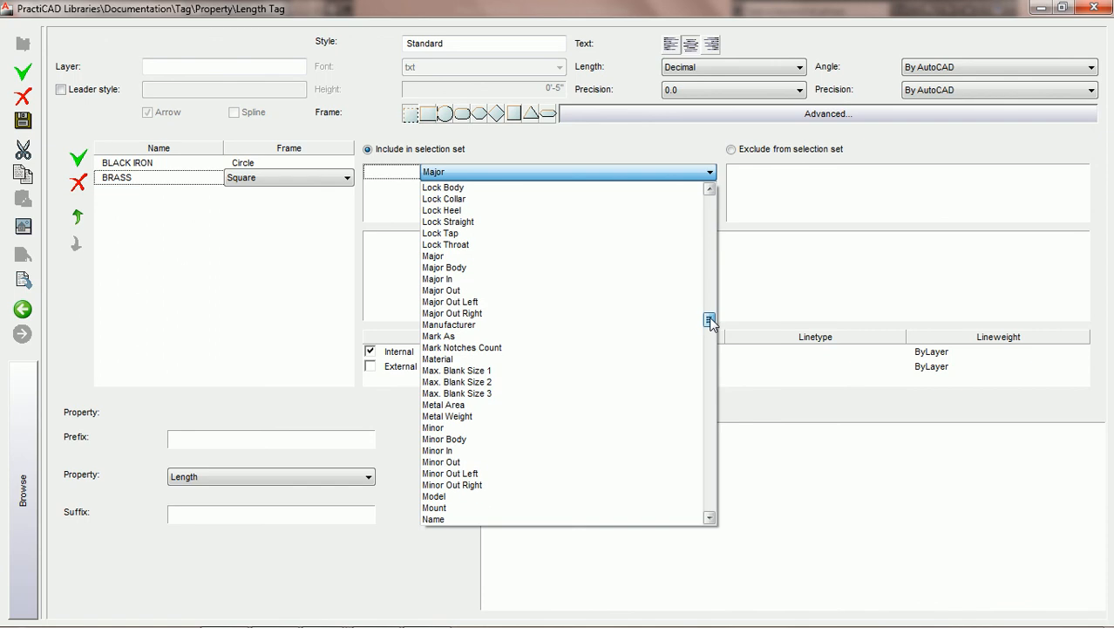
{"action": "left_click", "coordinate": [610, 360]}
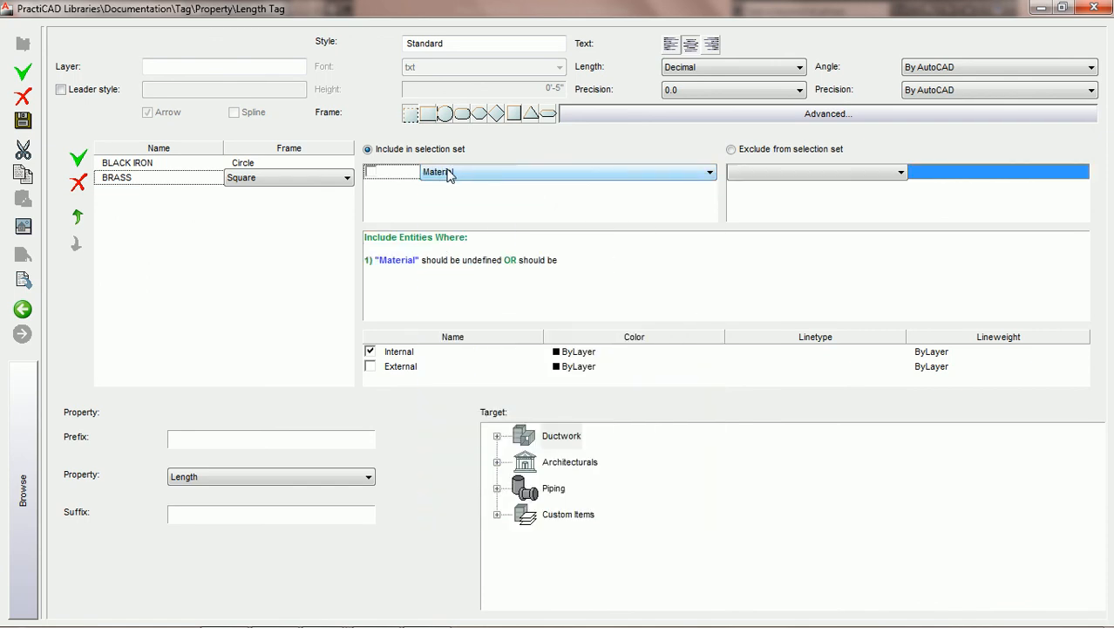
{"action": "left_click", "coordinate": [879, 173]}
{"action": "left_click", "coordinate": [803, 200]}
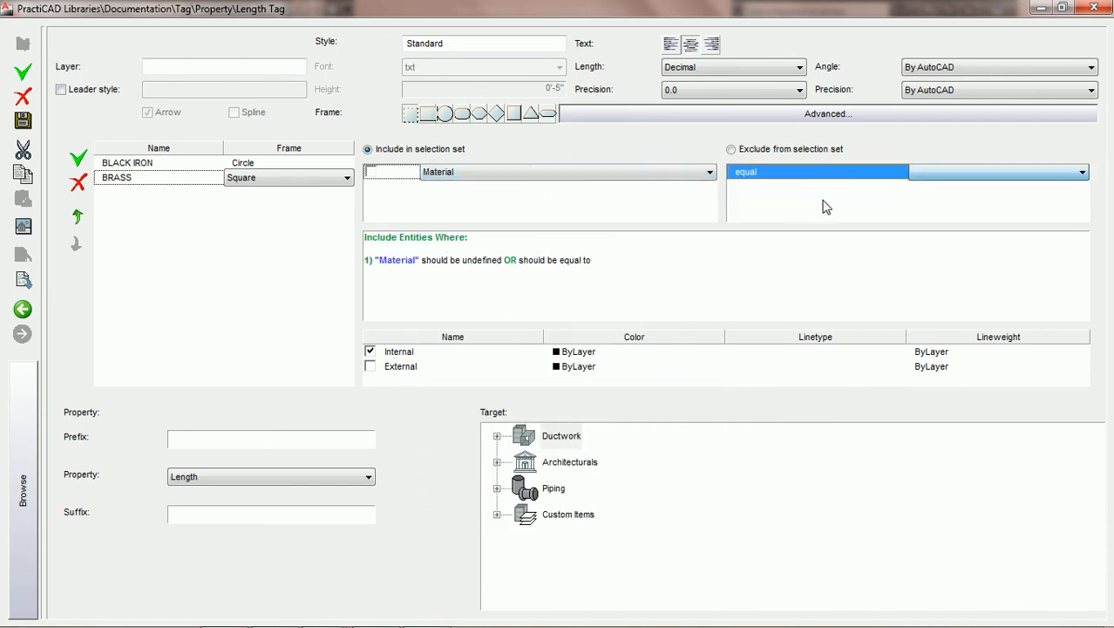
{"action": "left_click", "coordinate": [1028, 178]}
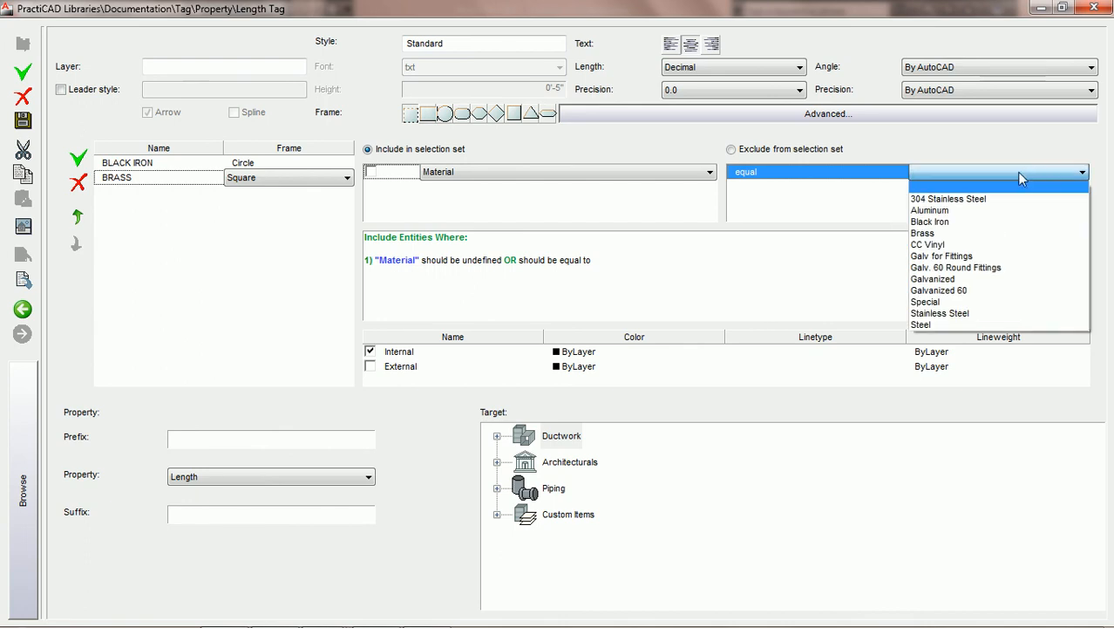
{"action": "left_click", "coordinate": [959, 234]}
{"action": "left_click", "coordinate": [370, 173]}
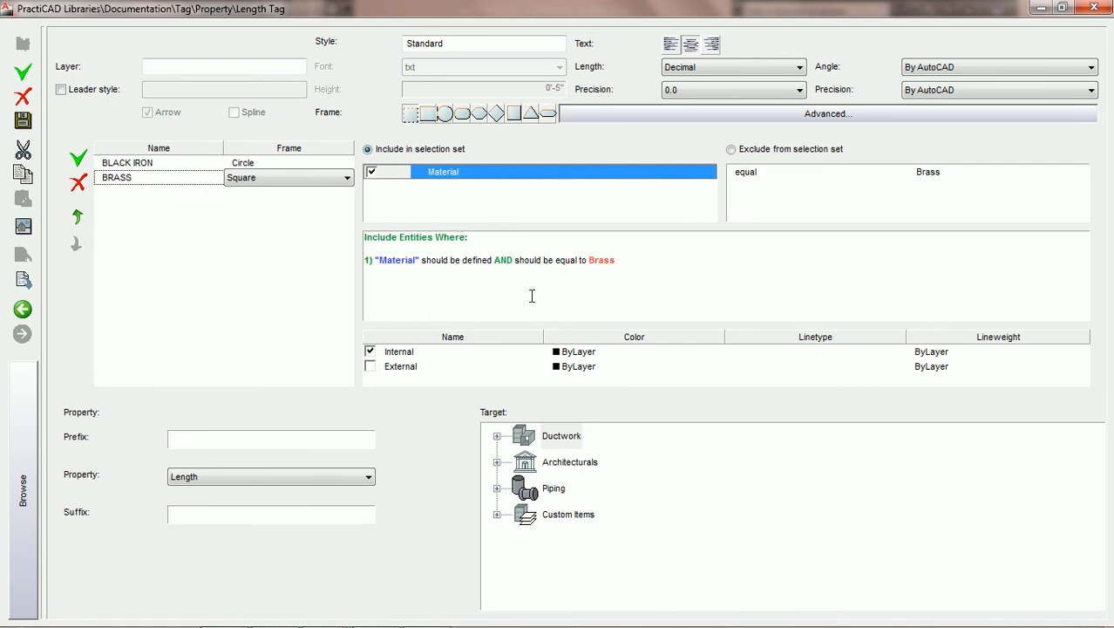
Step: Enable the BRASS frame's External outline and set the linetypes to HIDDENX2 for Internal and Continuous for External
{"action": "left_click", "coordinate": [369, 367]}
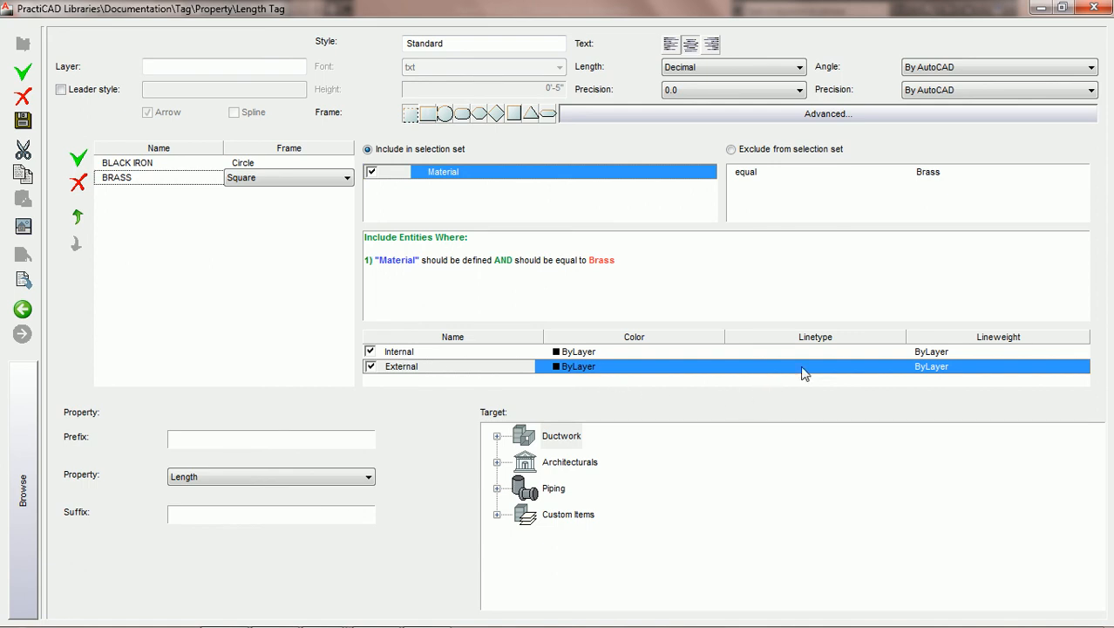
{"action": "left_click", "coordinate": [830, 353]}
{"action": "left_click", "coordinate": [886, 354]}
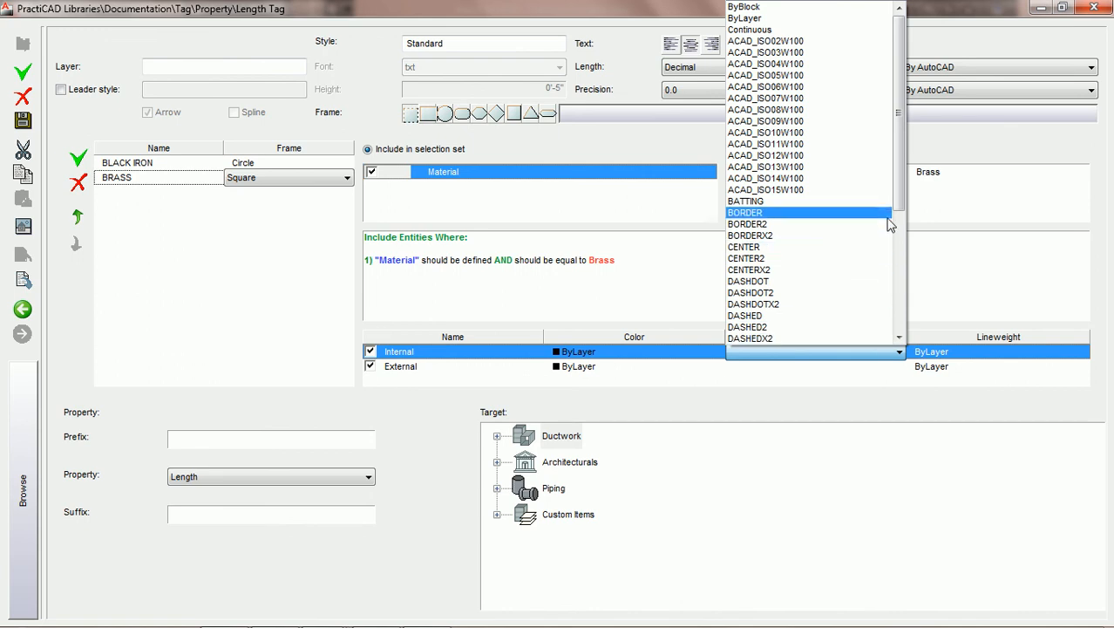
{"action": "left_click_drag", "start_coordinate": [898, 191], "coordinate": [897, 312]}
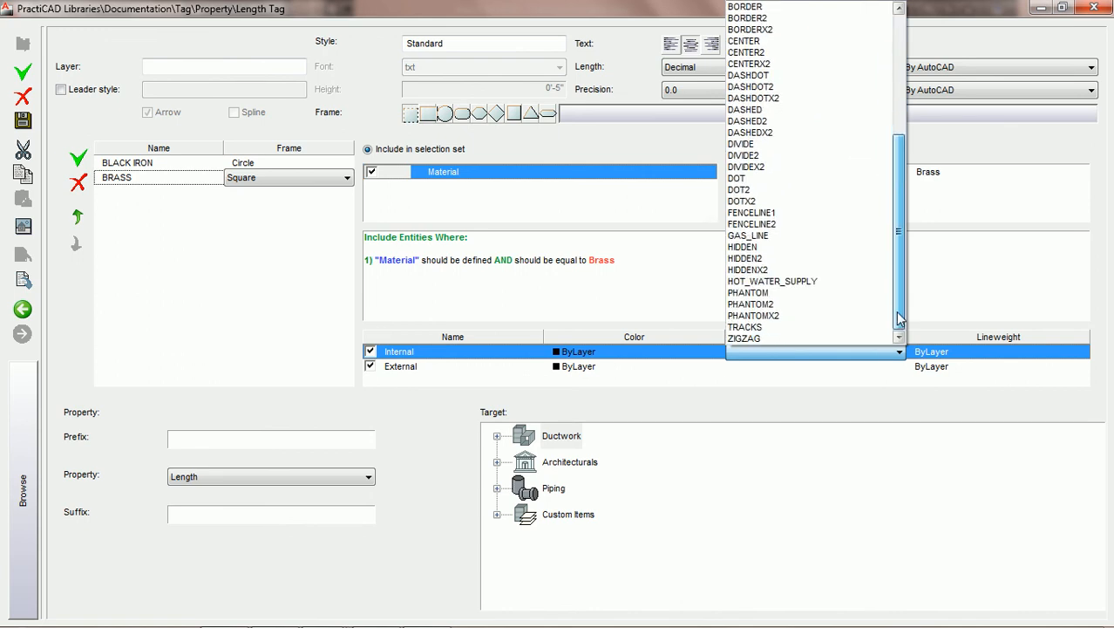
{"action": "left_click", "coordinate": [848, 269]}
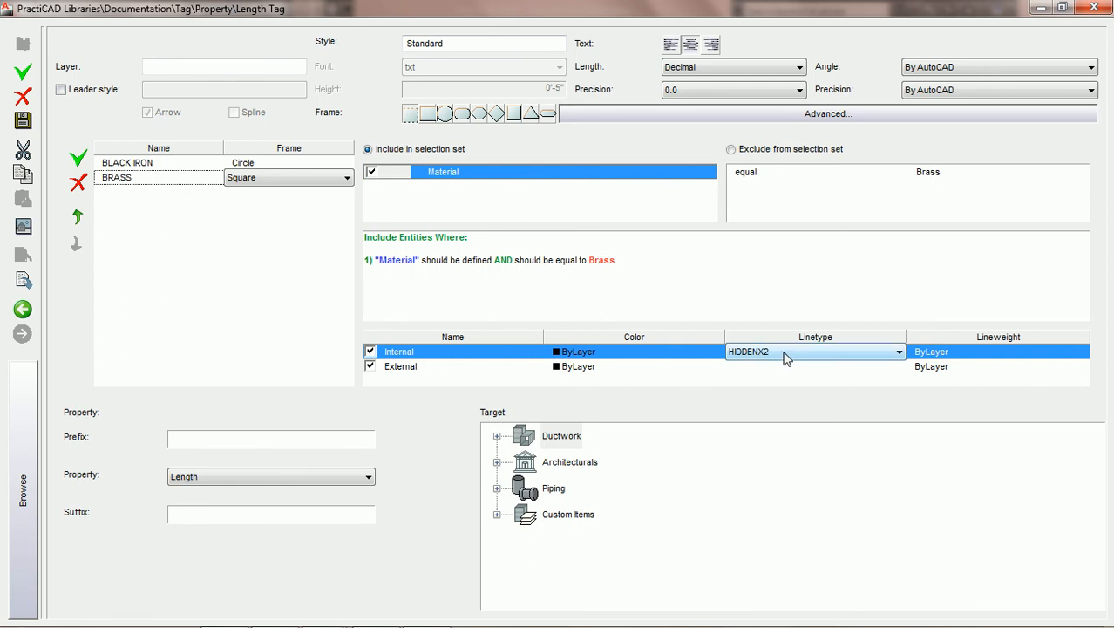
{"action": "left_click", "coordinate": [863, 367]}
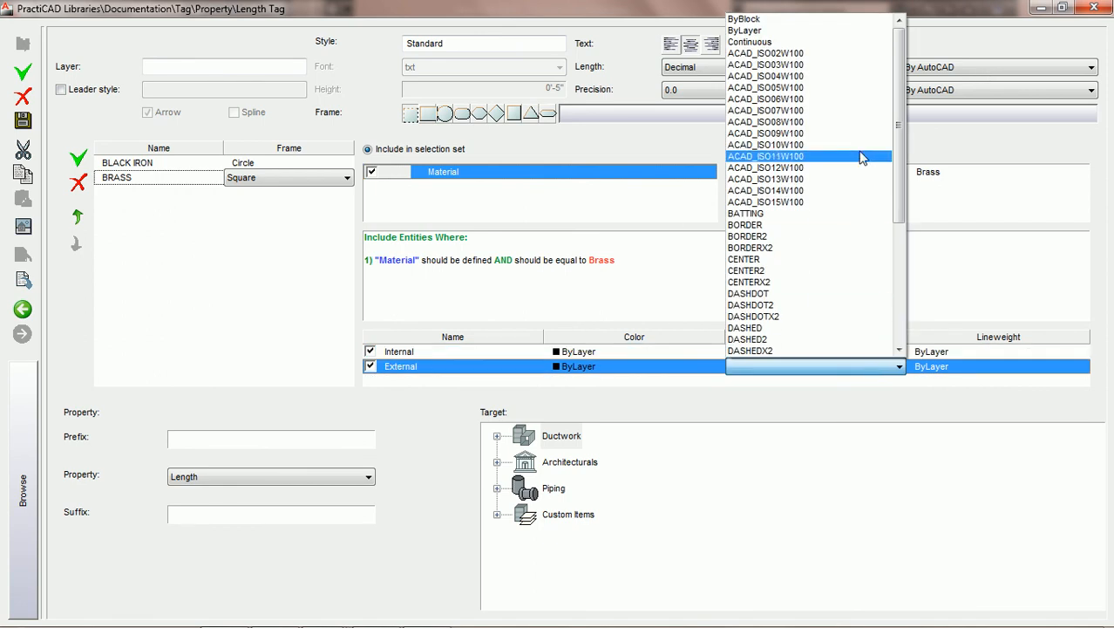
{"action": "left_click", "coordinate": [835, 42]}
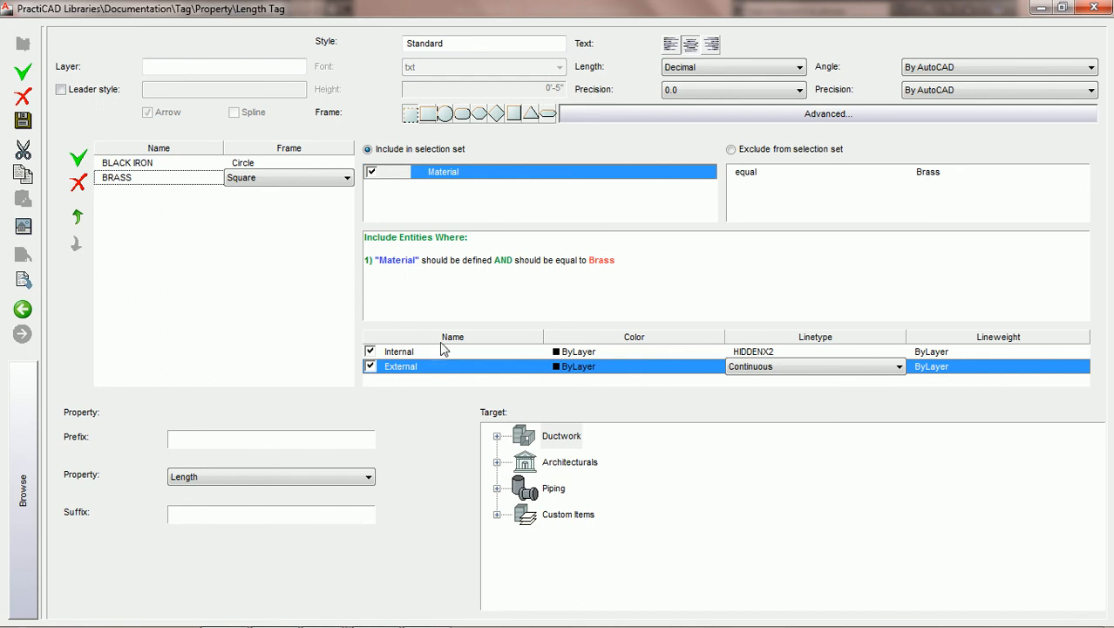
Step: Save the Length Tag settings and close the library to return to the duct drawing
{"action": "left_click", "coordinate": [24, 122]}
{"action": "left_click", "coordinate": [1093, 8]}
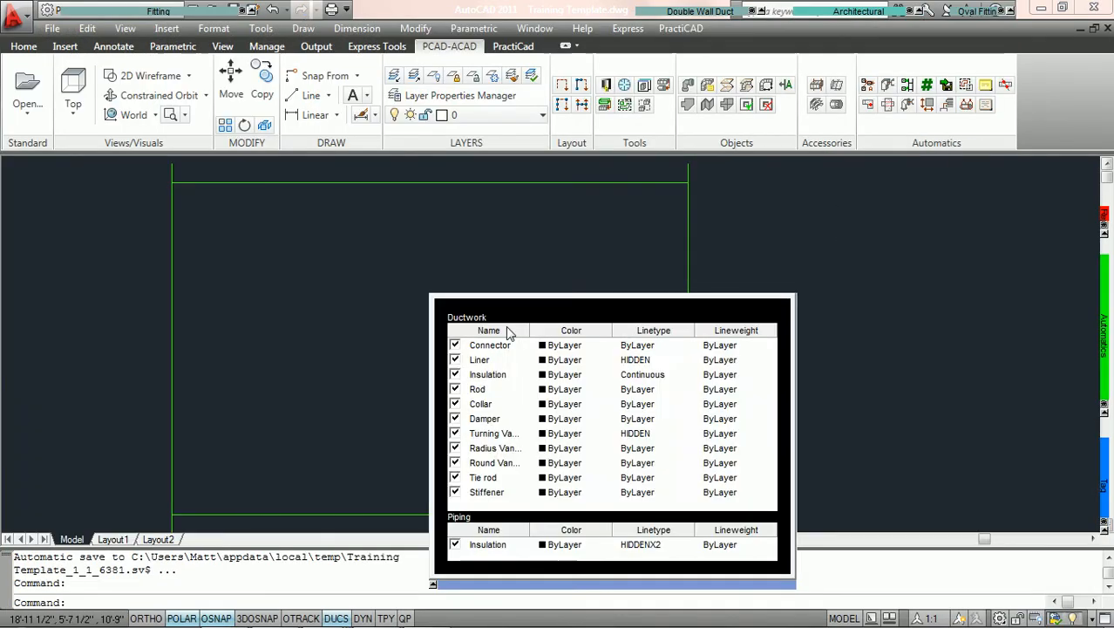
{"action": "key", "text": "Escape"}
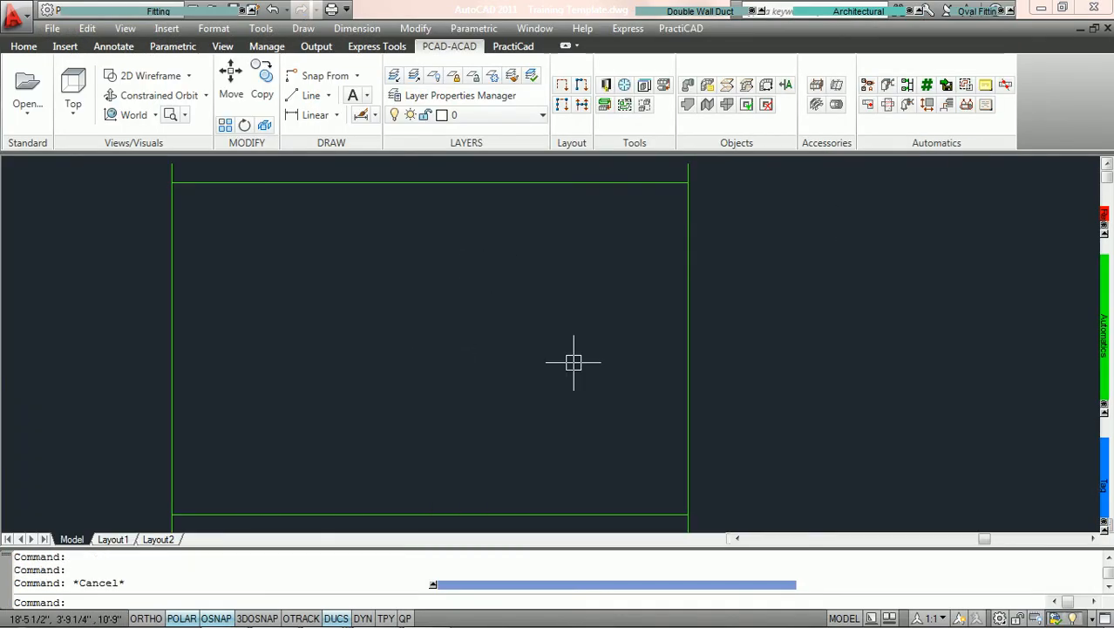
Step: Attach the Length Tag to the straight duct and place it inside the duct outline without rotation
{"action": "mouse_move", "coordinate": [1104, 479]}
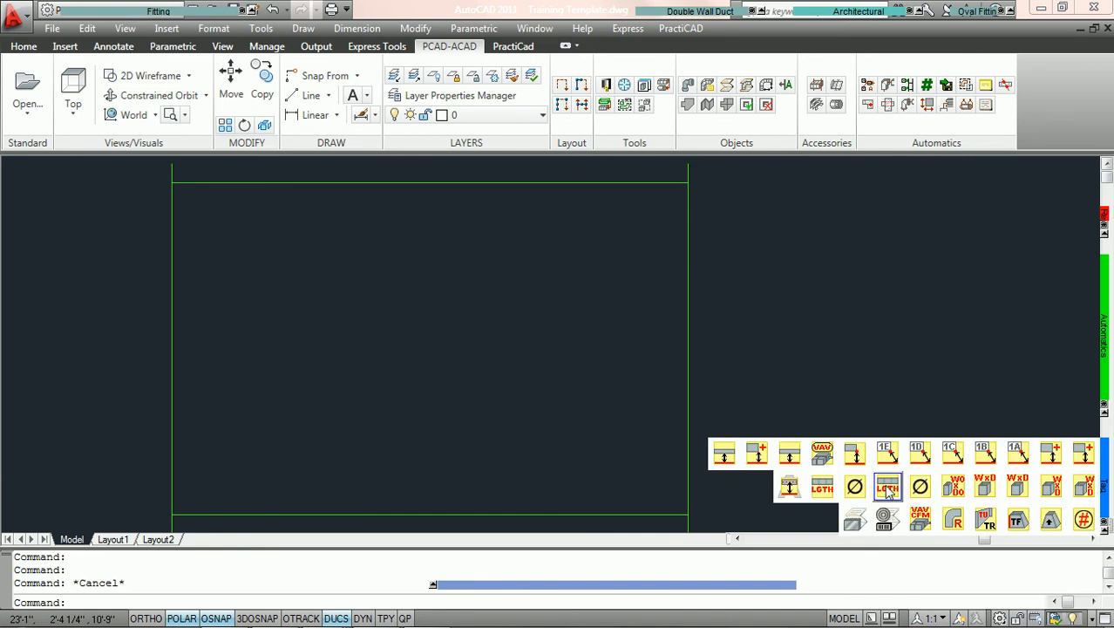
{"action": "left_click", "coordinate": [887, 488]}
{"action": "left_click", "coordinate": [409, 185]}
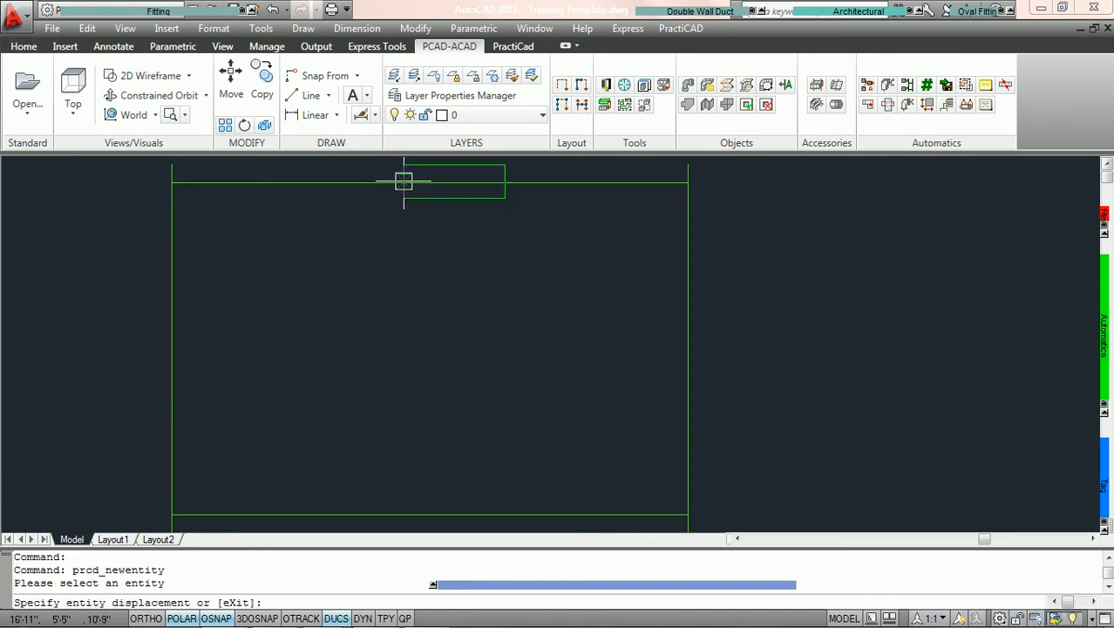
{"action": "left_click", "coordinate": [380, 327]}
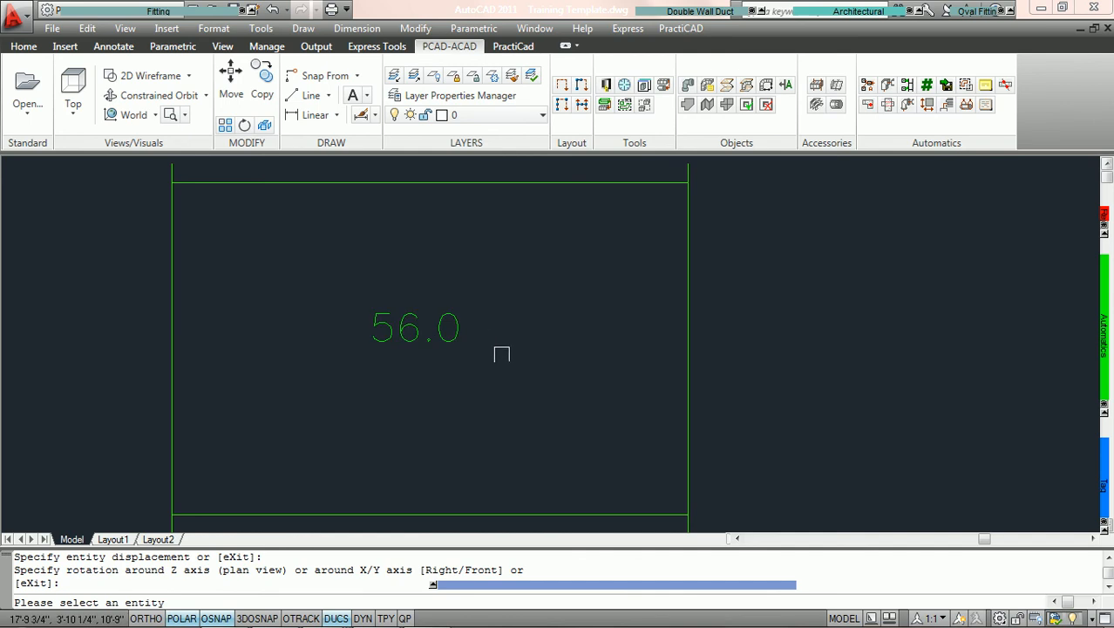
{"action": "key", "text": "Escape"}
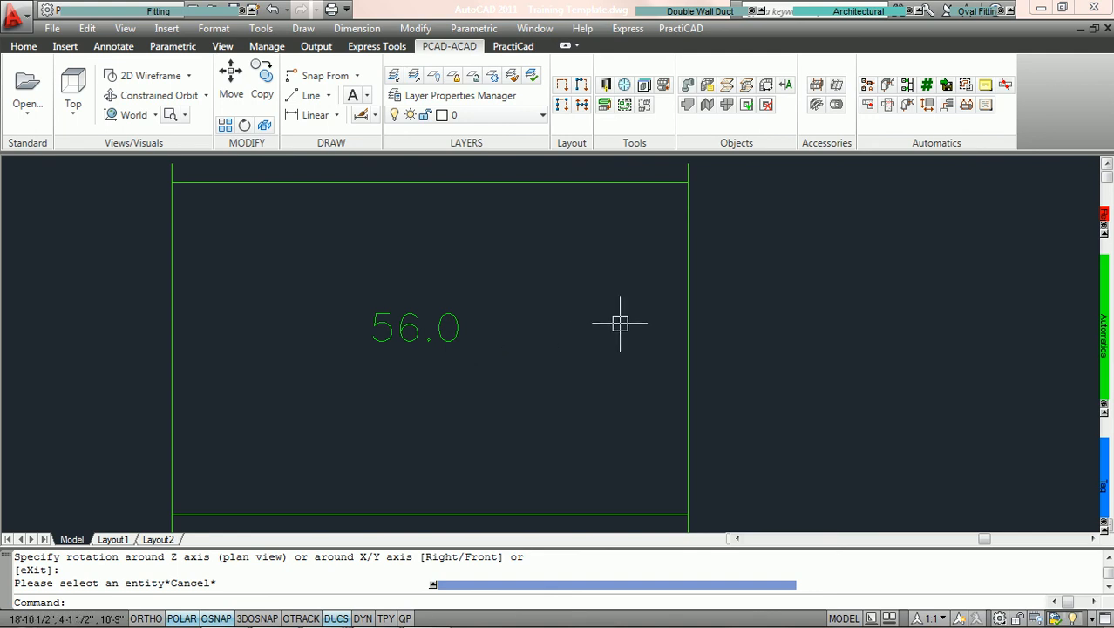
Step: Open the straight duct's properties and set its technology Material to Black Iron to test the circular frame
{"action": "double_click", "coordinate": [687, 336]}
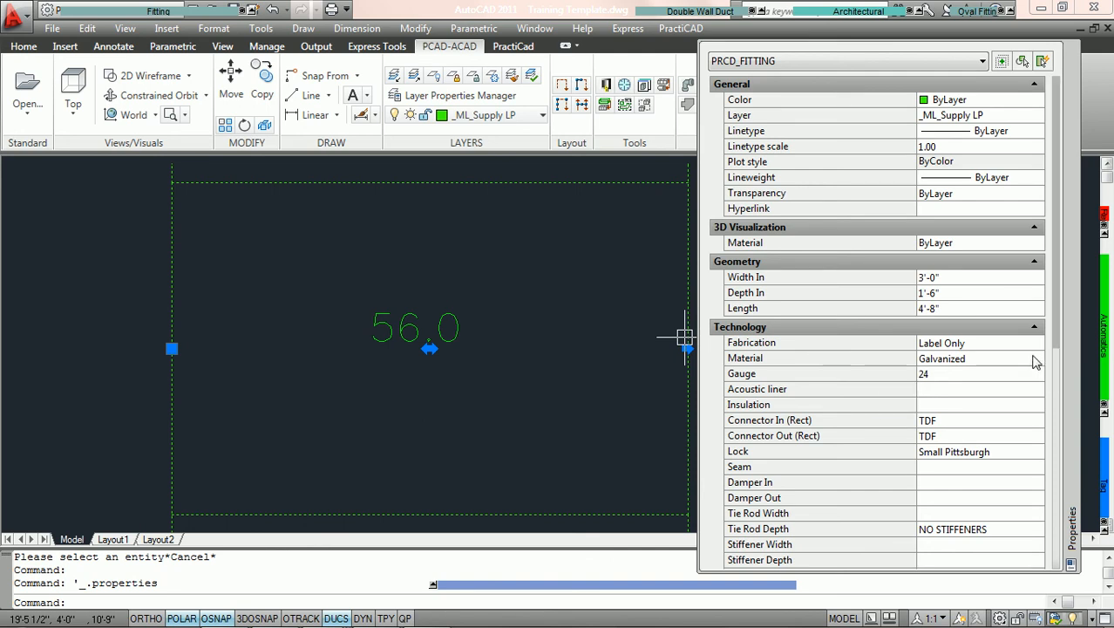
{"action": "left_click", "coordinate": [1036, 362]}
{"action": "left_click", "coordinate": [1041, 359]}
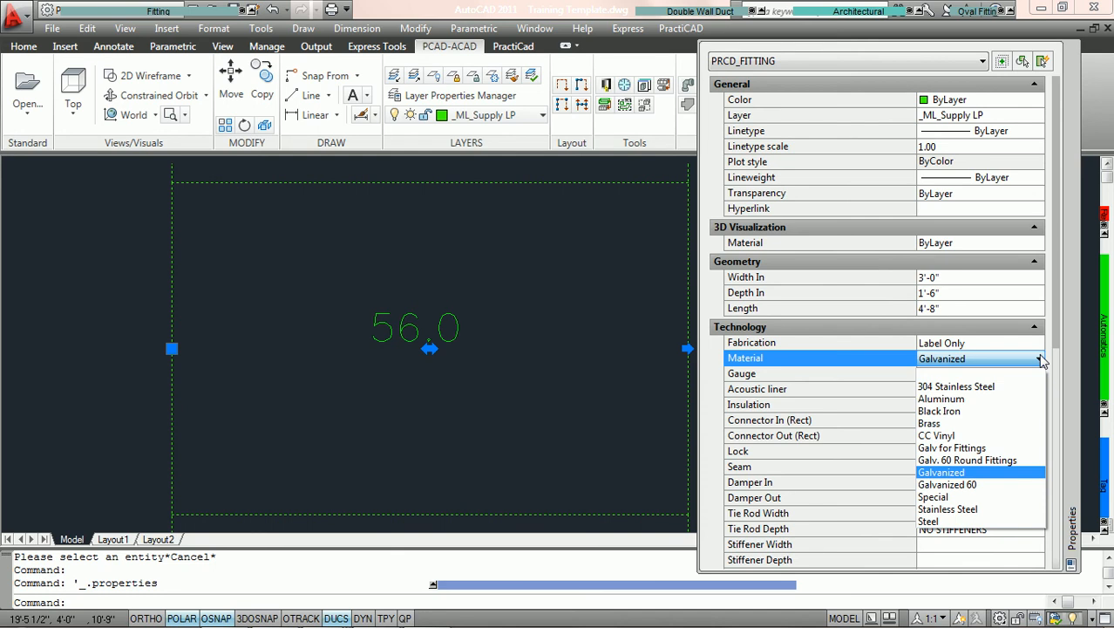
{"action": "left_click", "coordinate": [940, 411]}
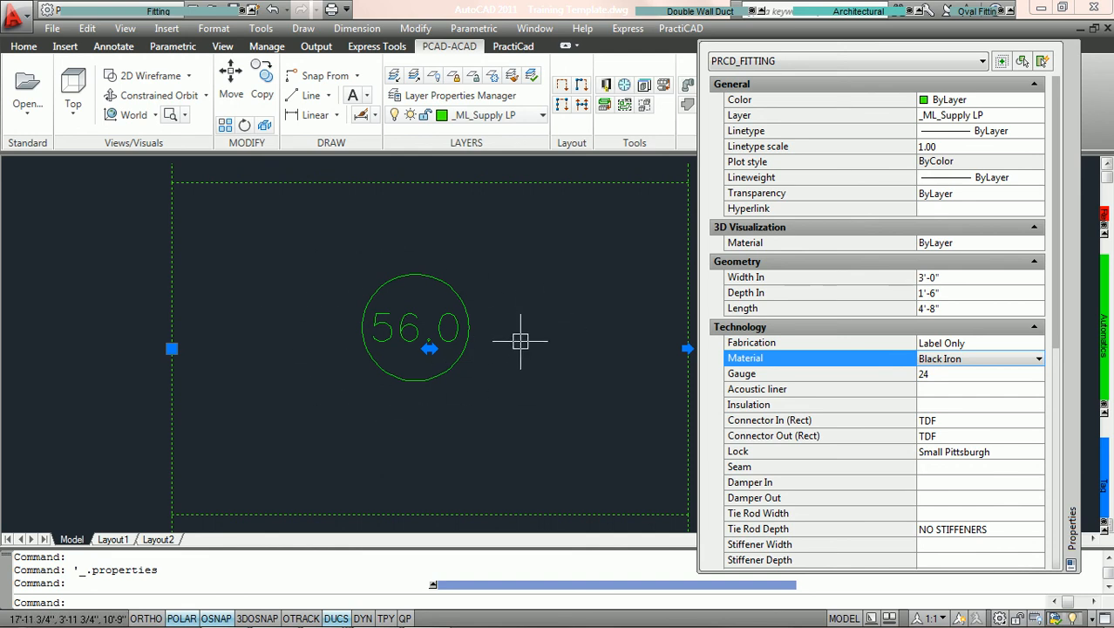
Step: Set the duct's technology Material to Brass to test the square double-outline frame, and deselect the duct
{"action": "left_click", "coordinate": [1007, 363]}
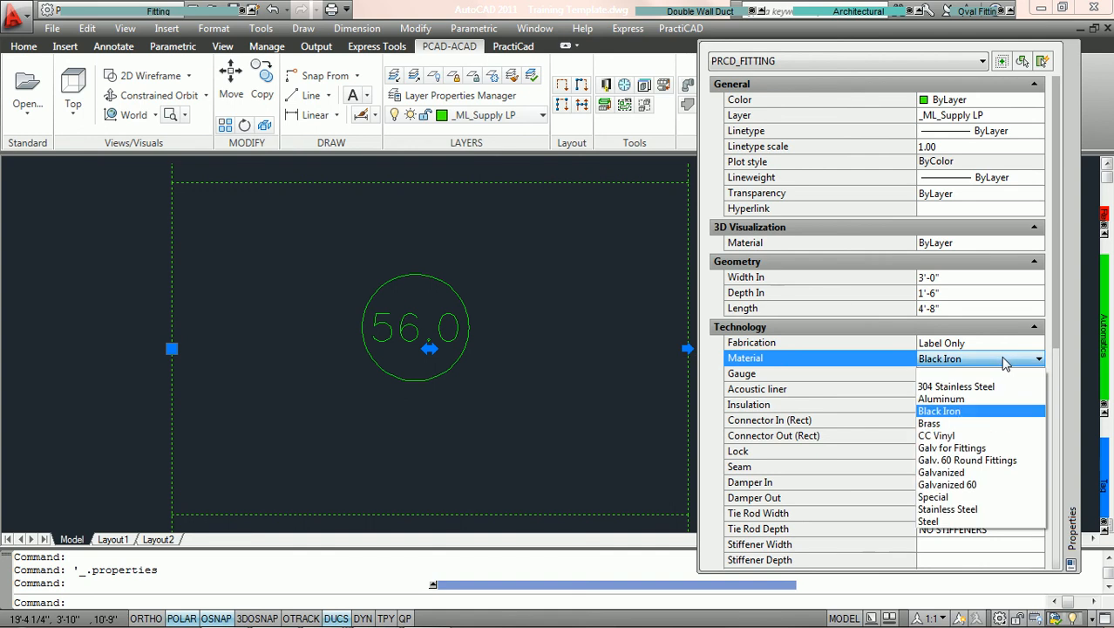
{"action": "left_click", "coordinate": [965, 434]}
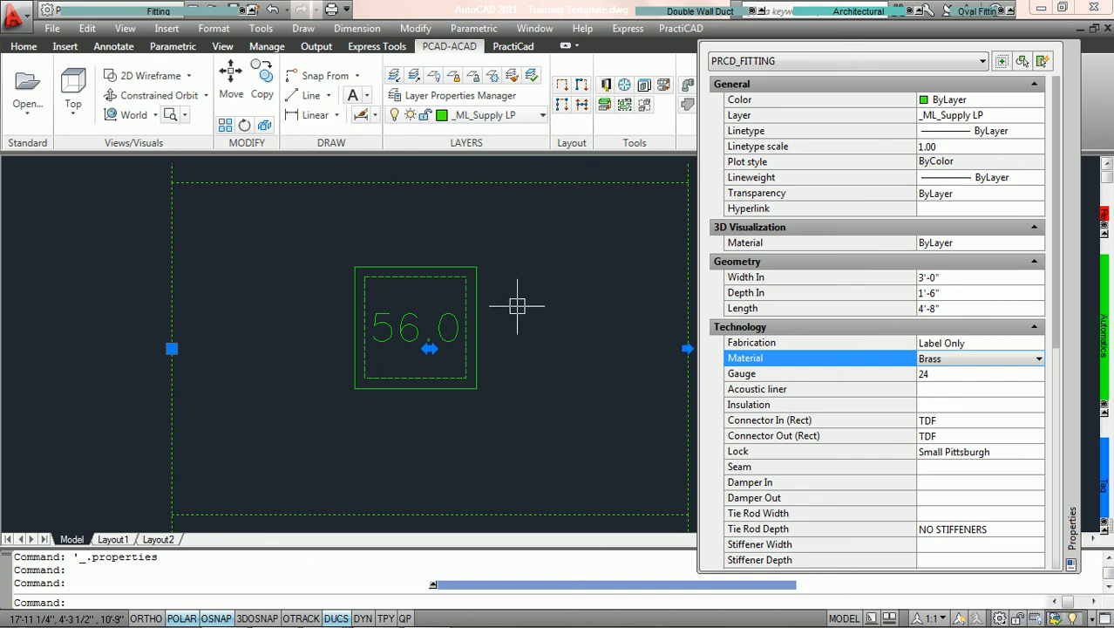
{"action": "key", "text": "Escape"}
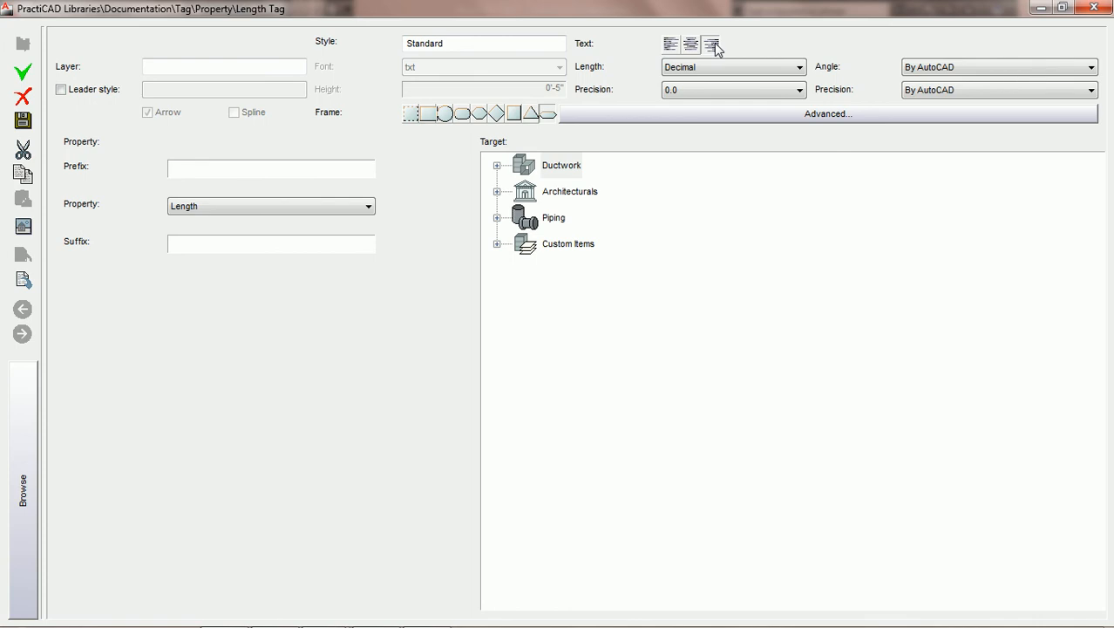
Step: Save the Length Tag's text alignment settings and close the PractiCAD library
{"action": "left_click", "coordinate": [23, 119]}
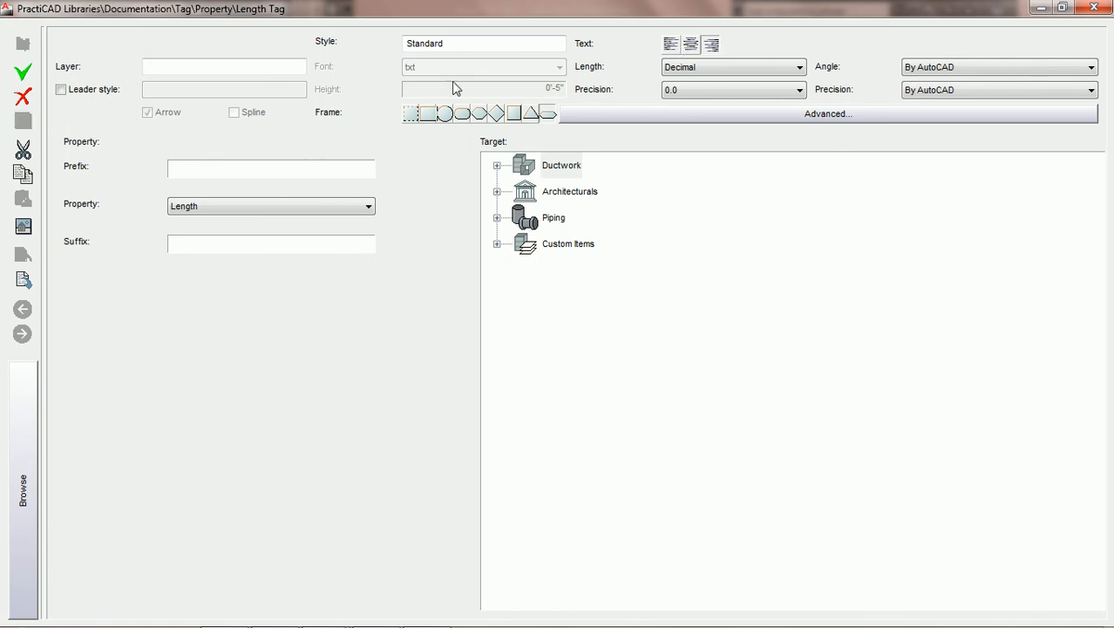
{"action": "left_click", "coordinate": [1095, 9]}
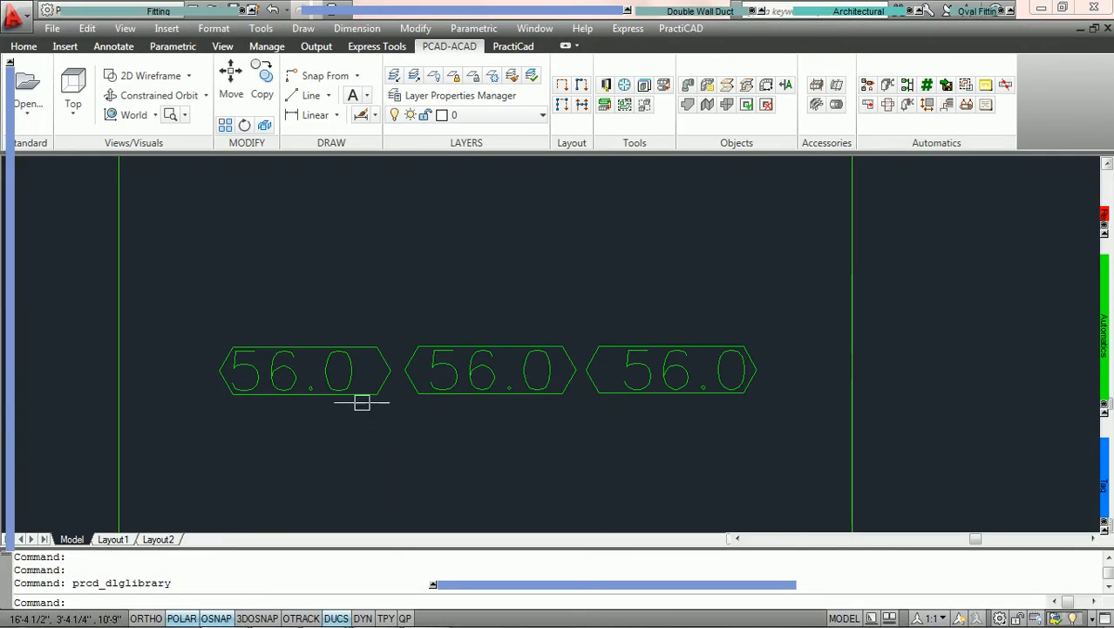